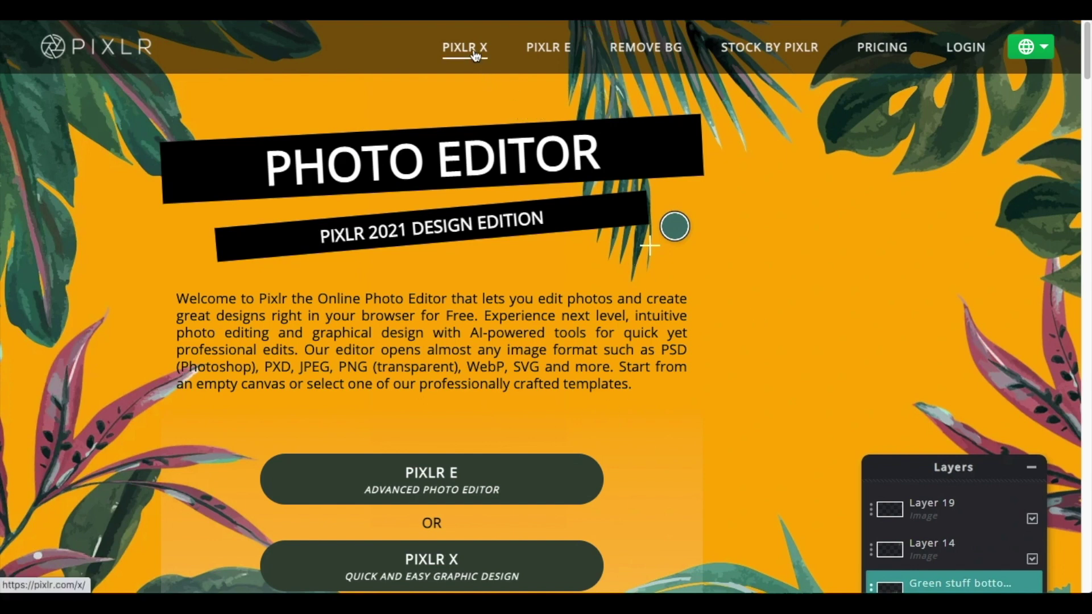
Step: Start a new image in Pixlr E and name it "Bookmark Front Poppymoon"
click(555, 55)
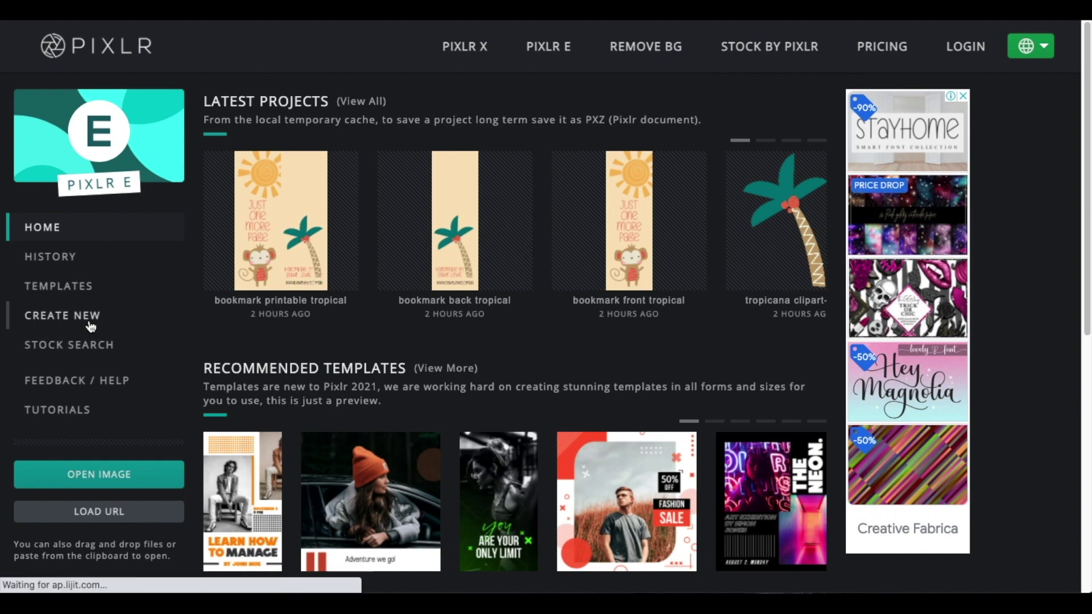
click(57, 321)
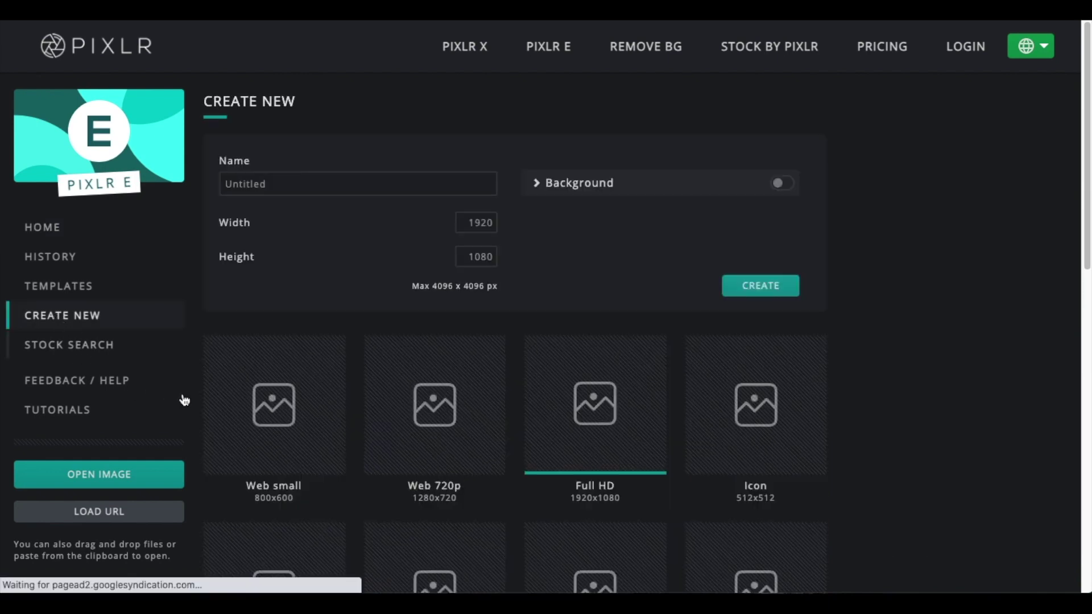
click(385, 183)
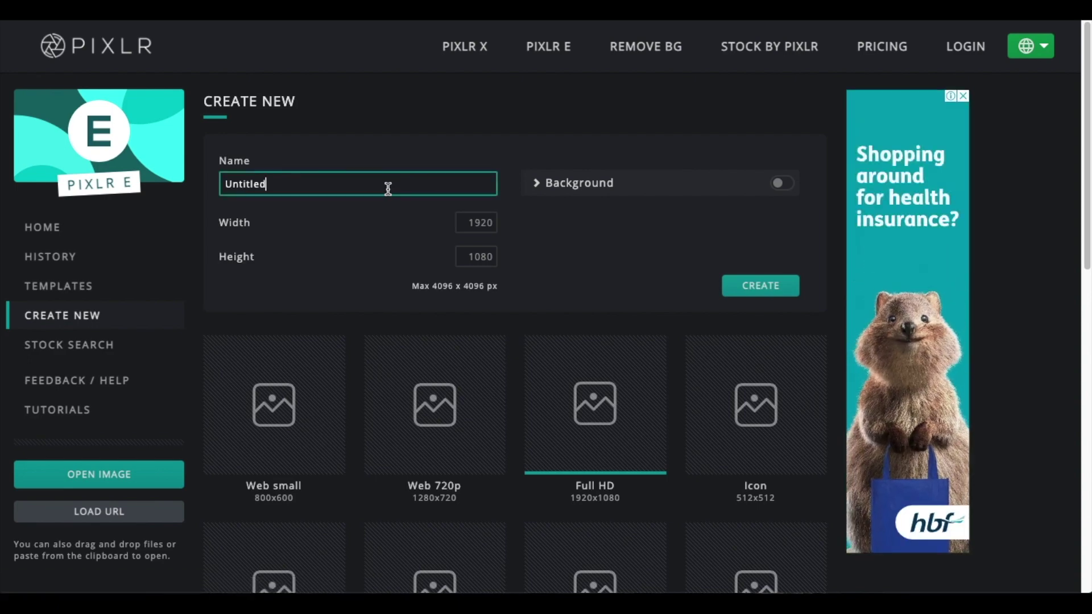
key(ctrl+a)
key(BackSpace)
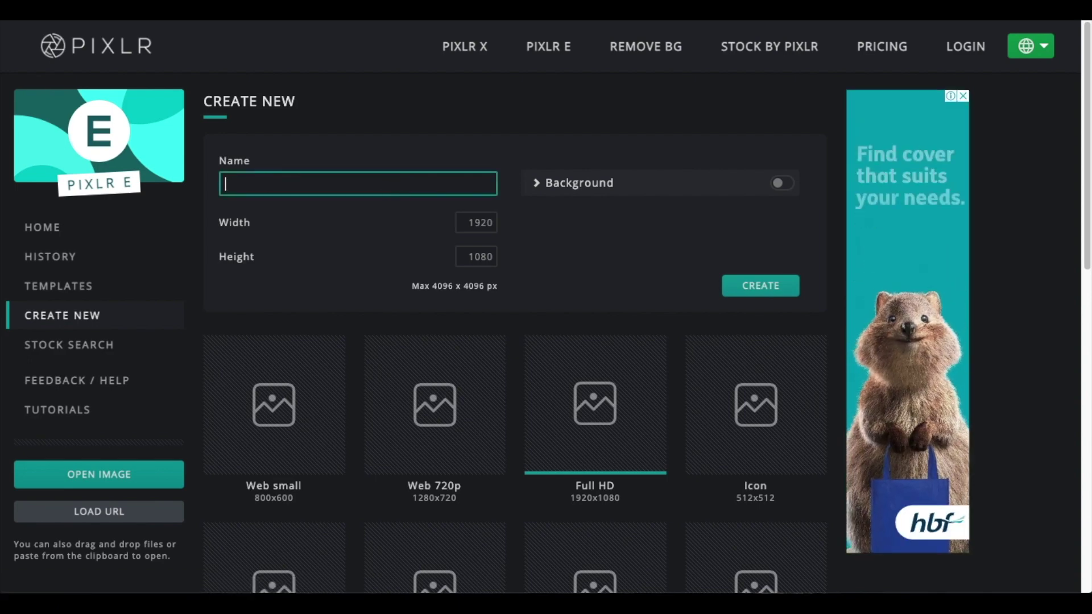
text(Bookmark )
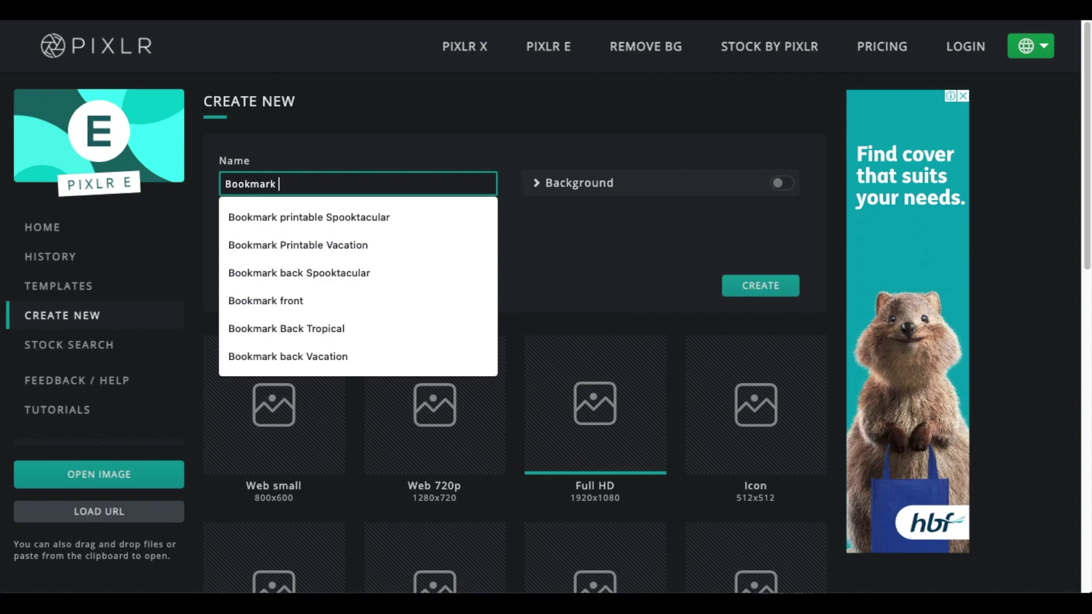
text(Front Poppymoon)
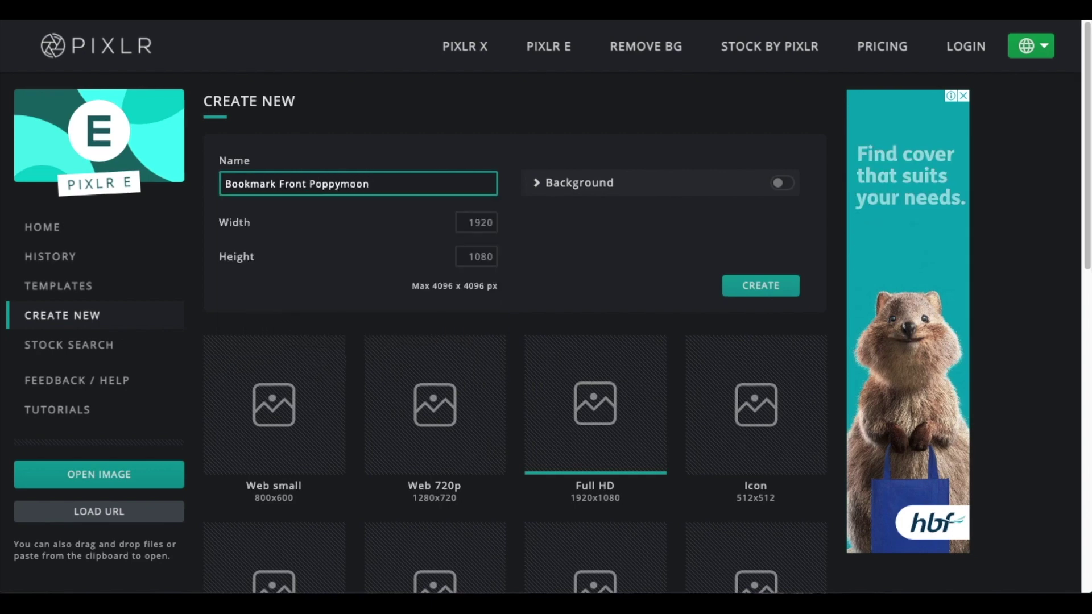
Step: Set the new image to 600 px wide by 1800 px high with a white #FFFFFF background and create it
click(465, 219)
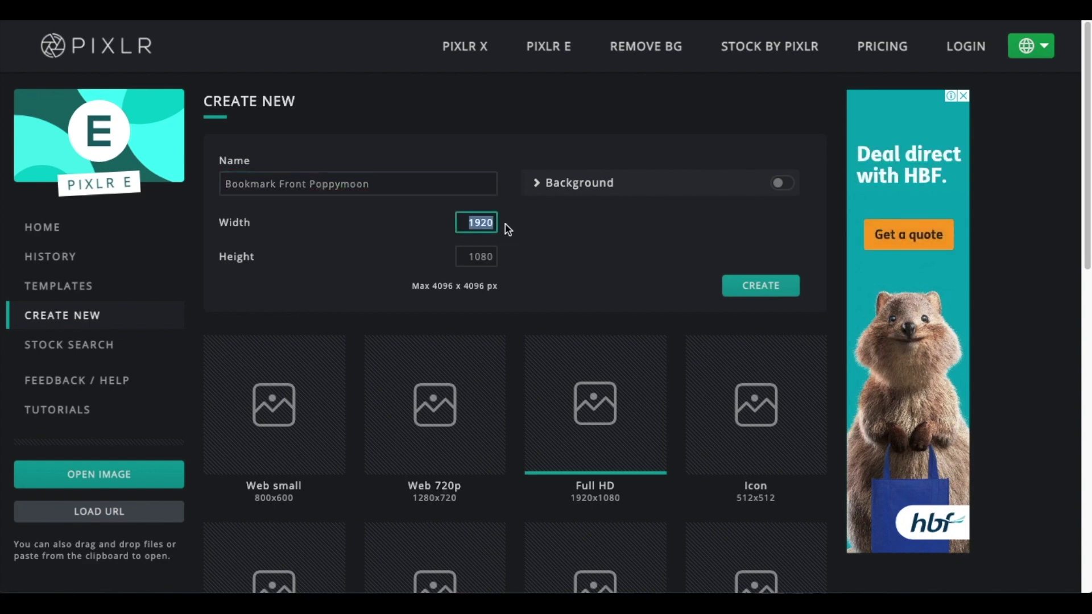
text(600)
click(487, 259)
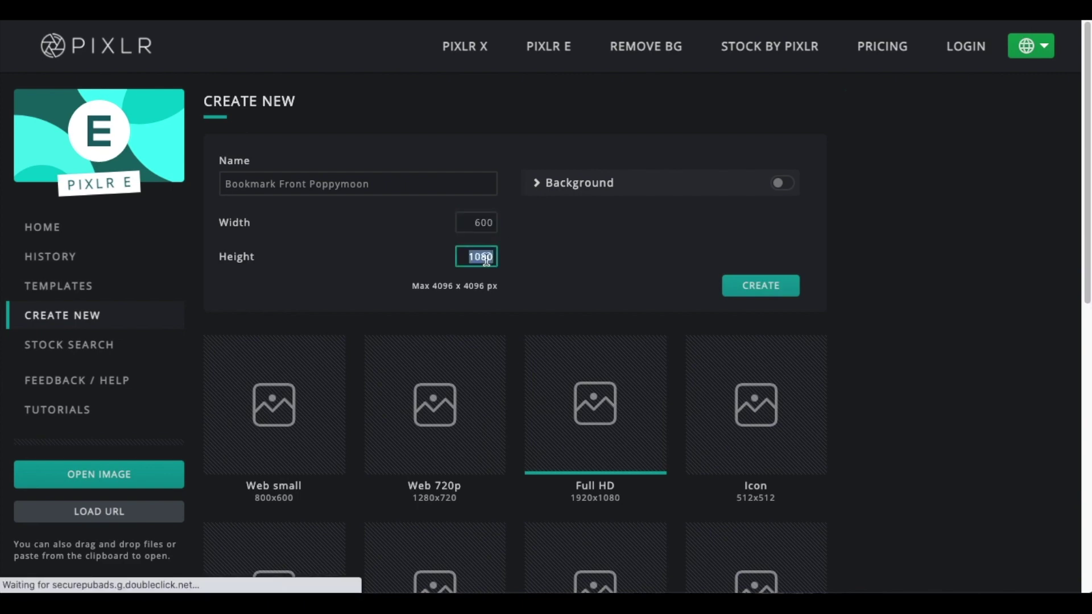
text(1800)
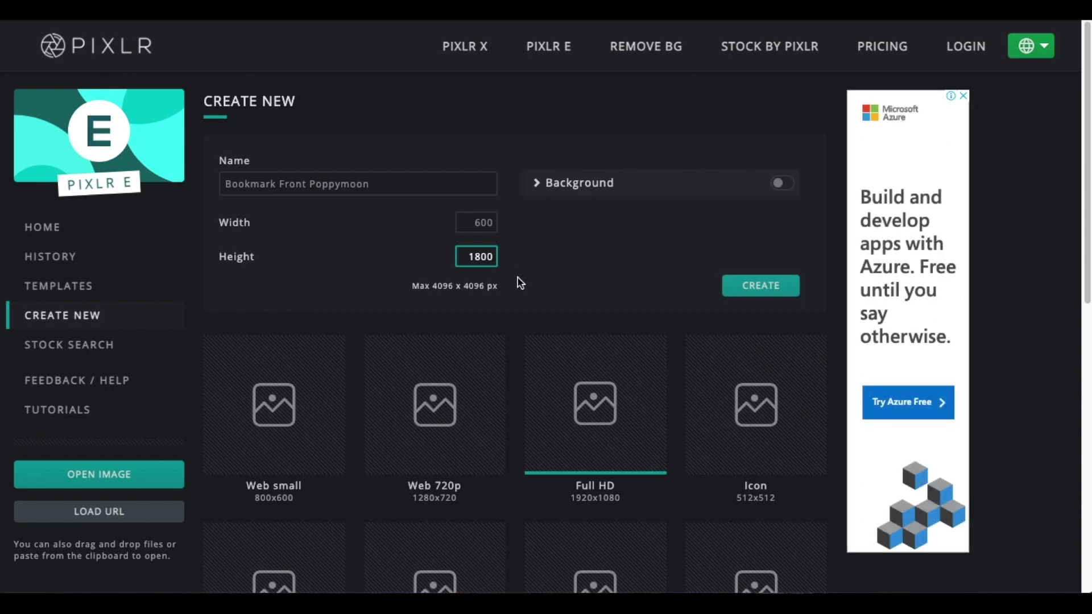
click(584, 185)
click(649, 224)
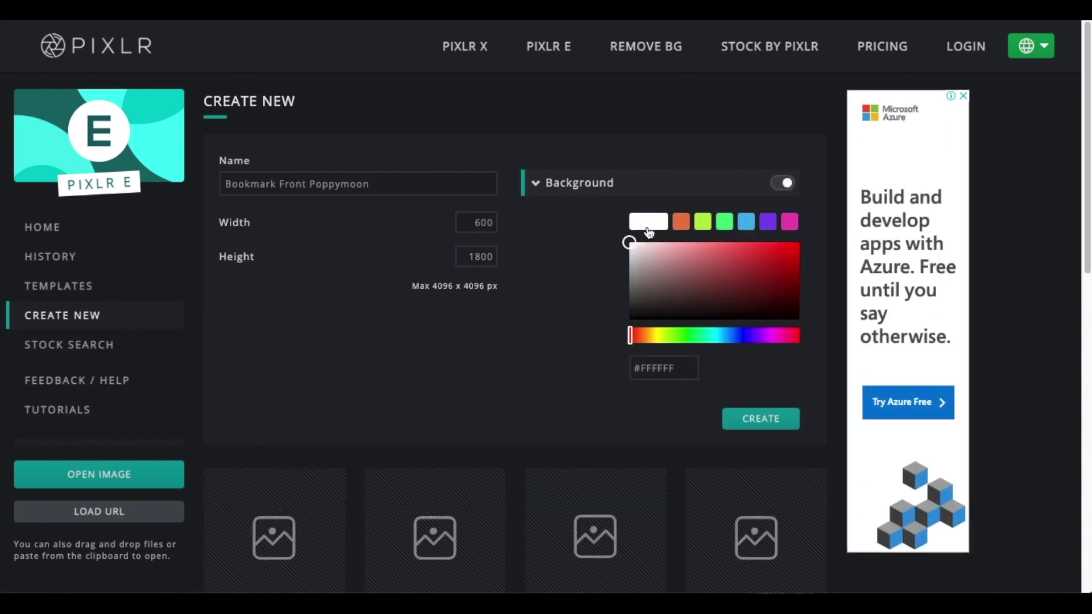
click(740, 422)
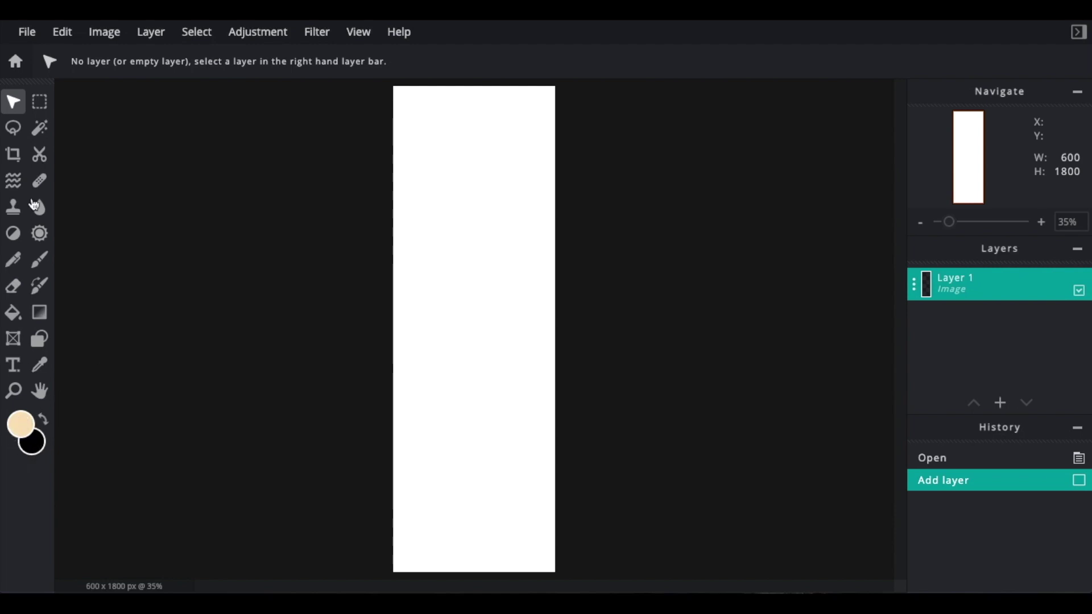
Step: Set the main colour to the near-white #FCFCFB
click(21, 430)
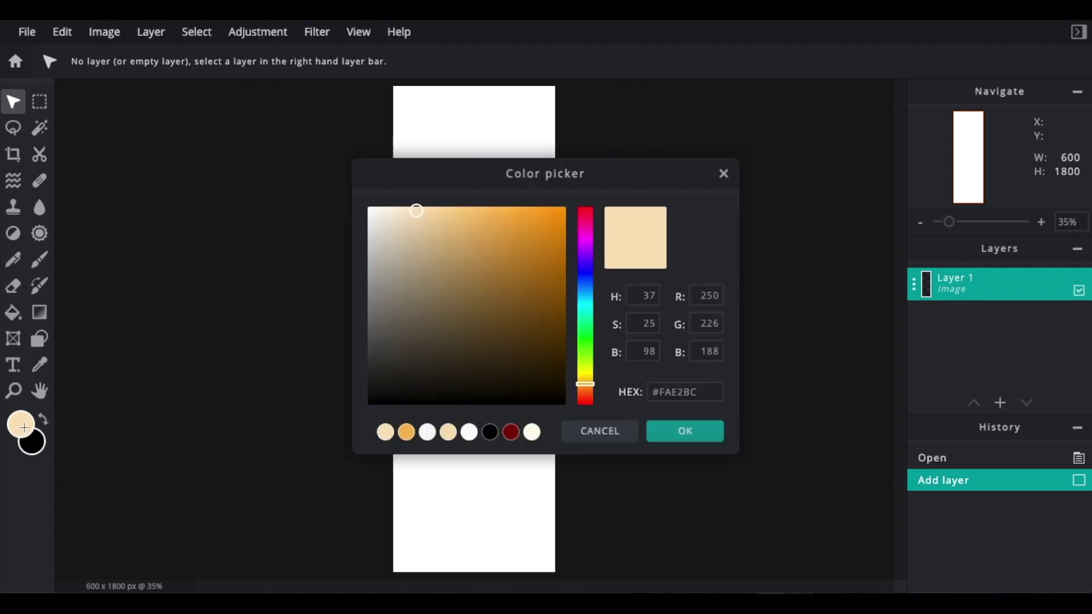
click(369, 209)
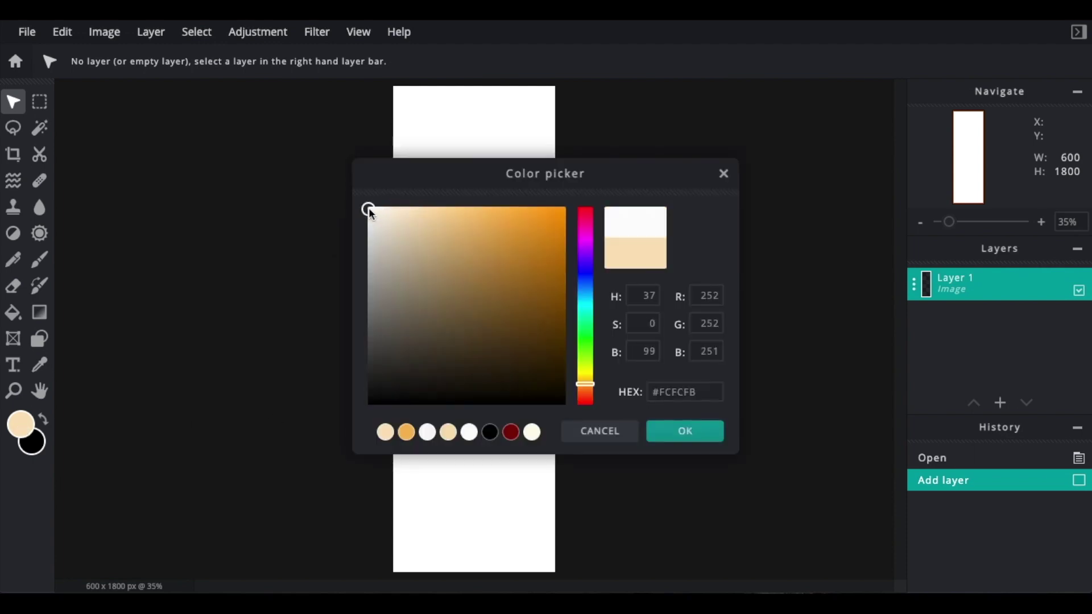
click(665, 432)
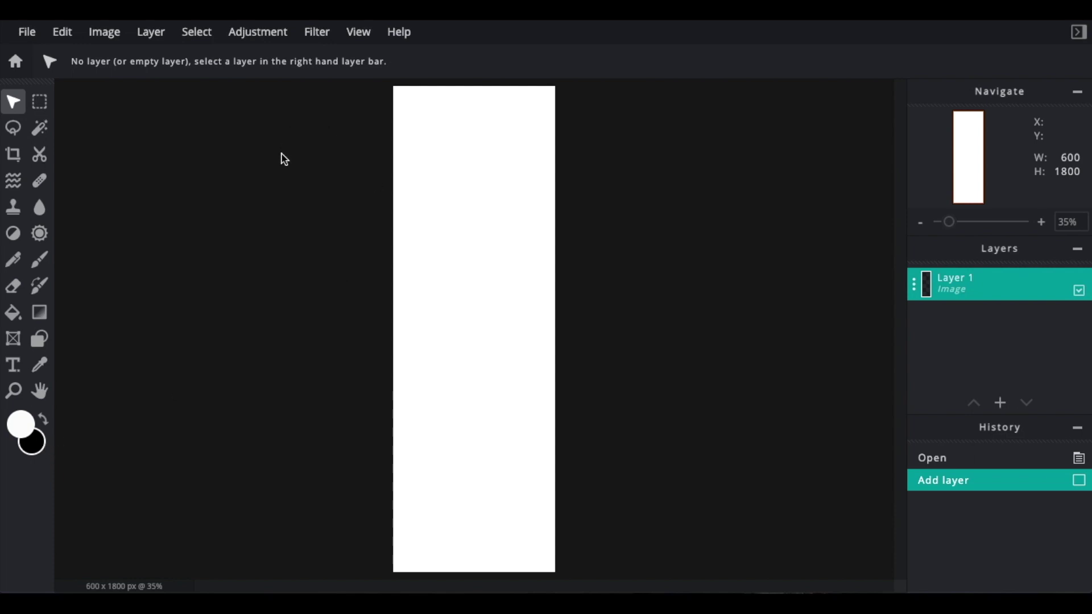
Step: Open the orange grid paper tropicana paper-2-05.jpg, pre-resized to Full HD at 1920 x 1920
click(27, 33)
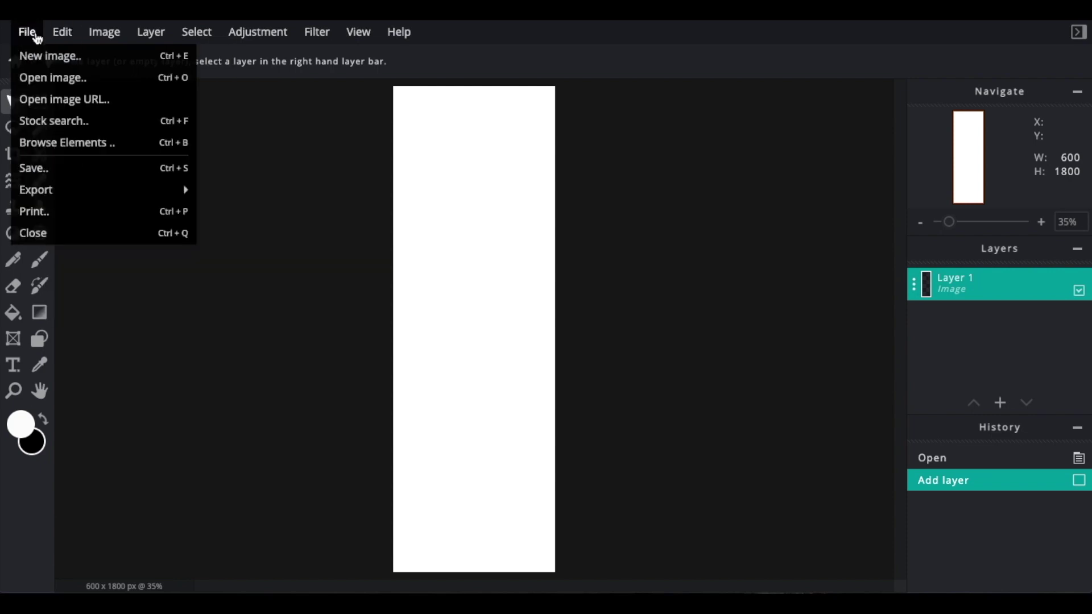
click(45, 80)
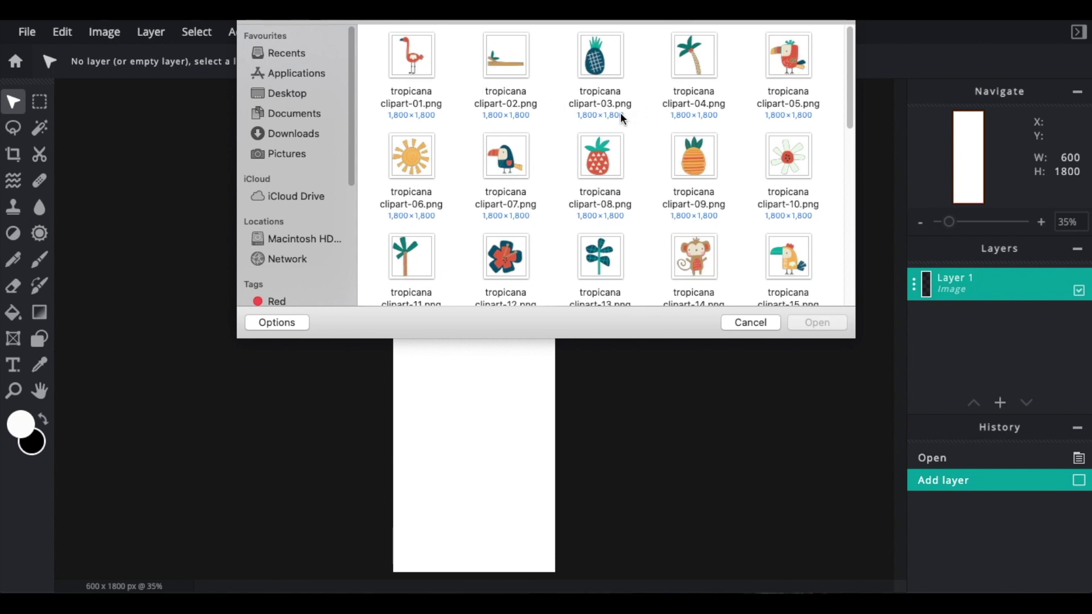
scroll(620, 112, down, 1)
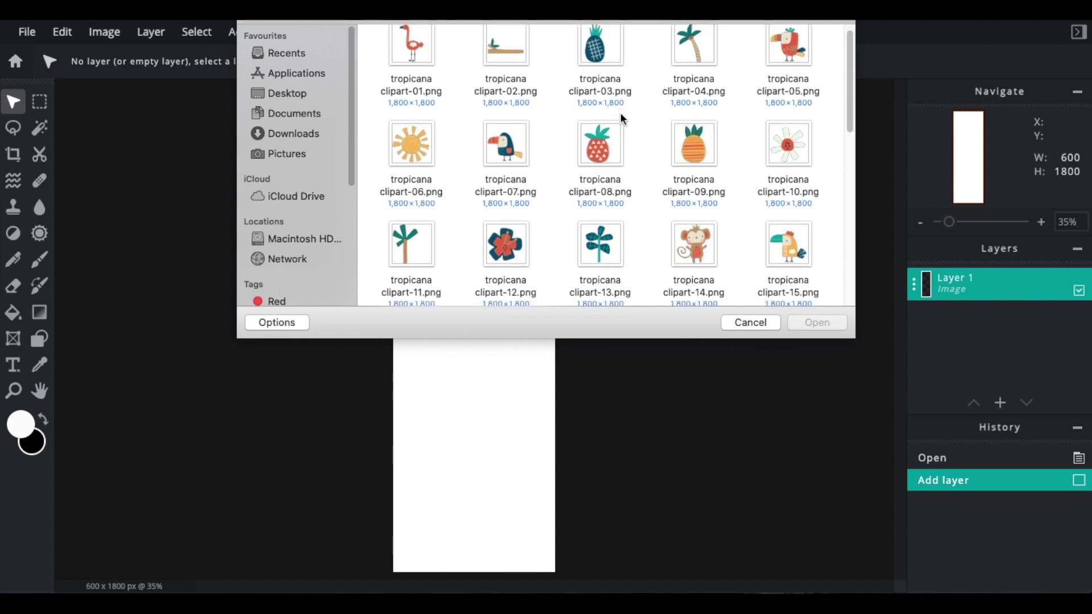
scroll(620, 115, down, 8)
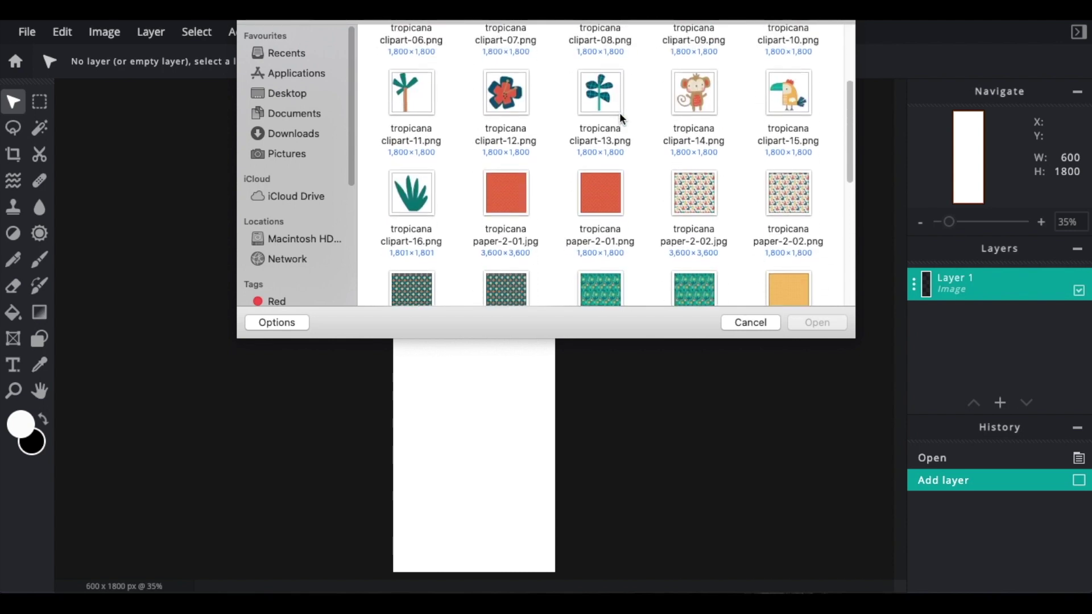
scroll(619, 118, down, 2)
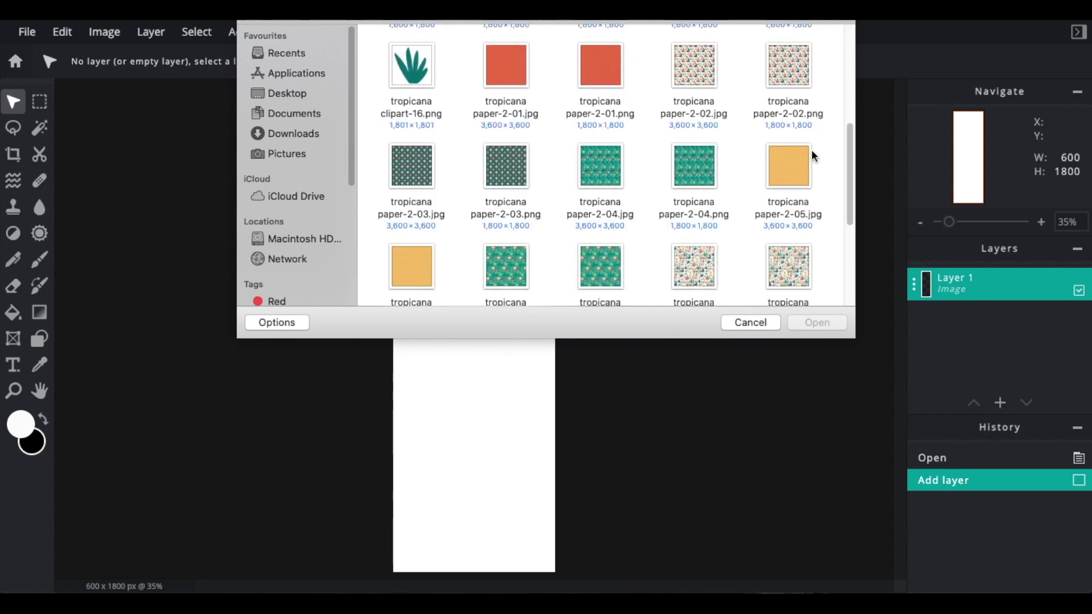
click(792, 169)
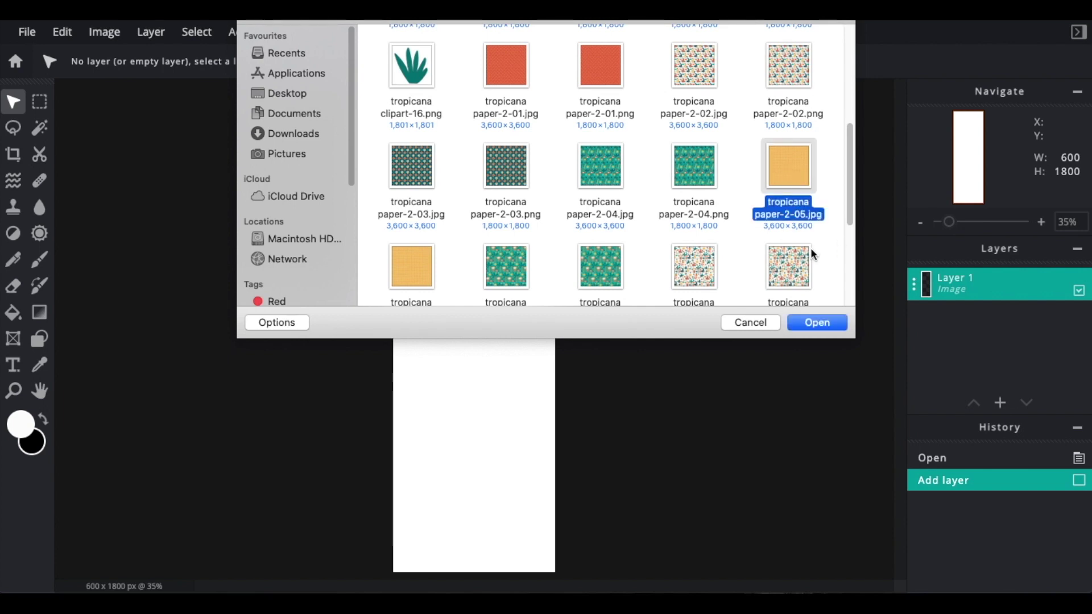
double_click(793, 175)
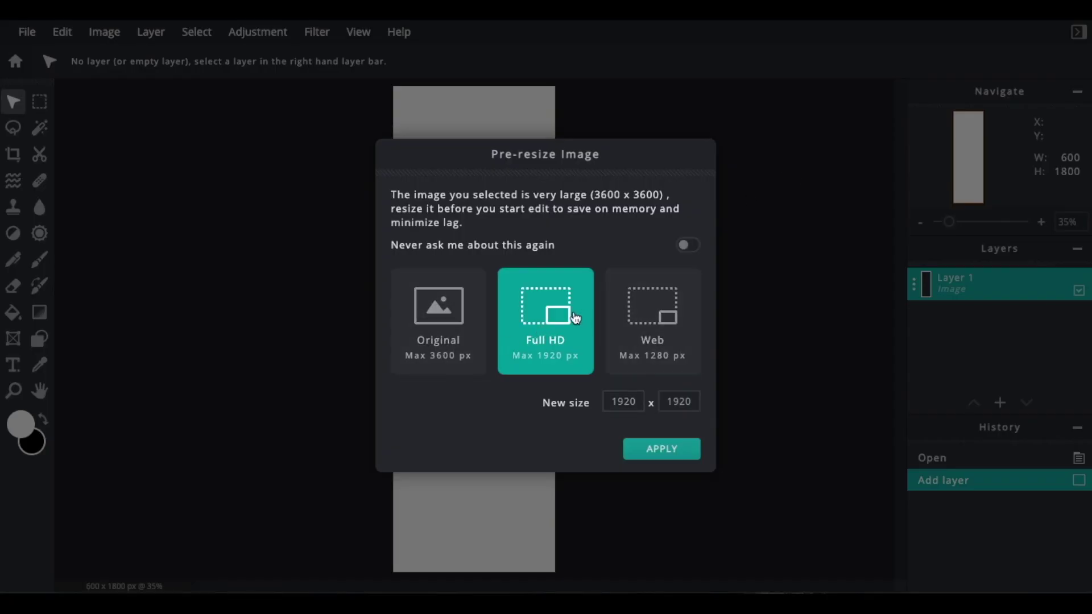
click(673, 454)
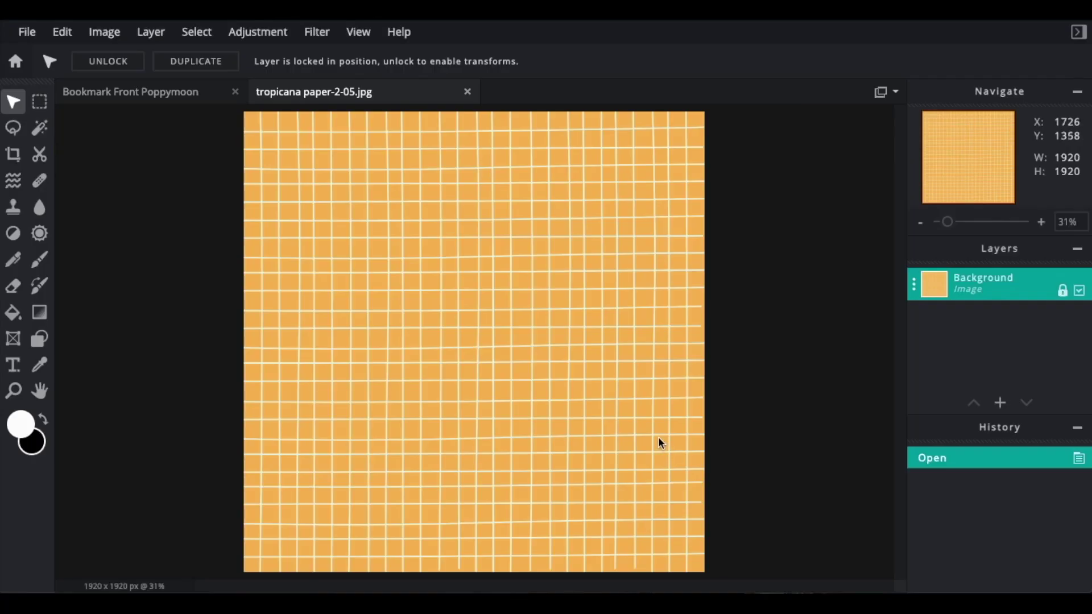
Step: Sample the paper's orange as the main colour with the Picker and close the paper image
click(39, 369)
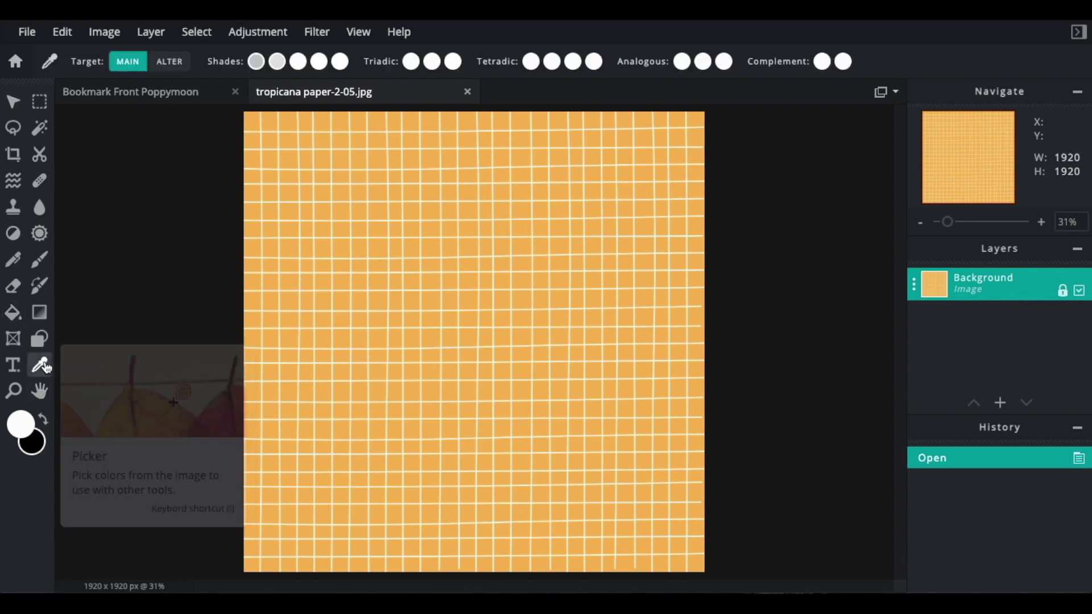
click(468, 317)
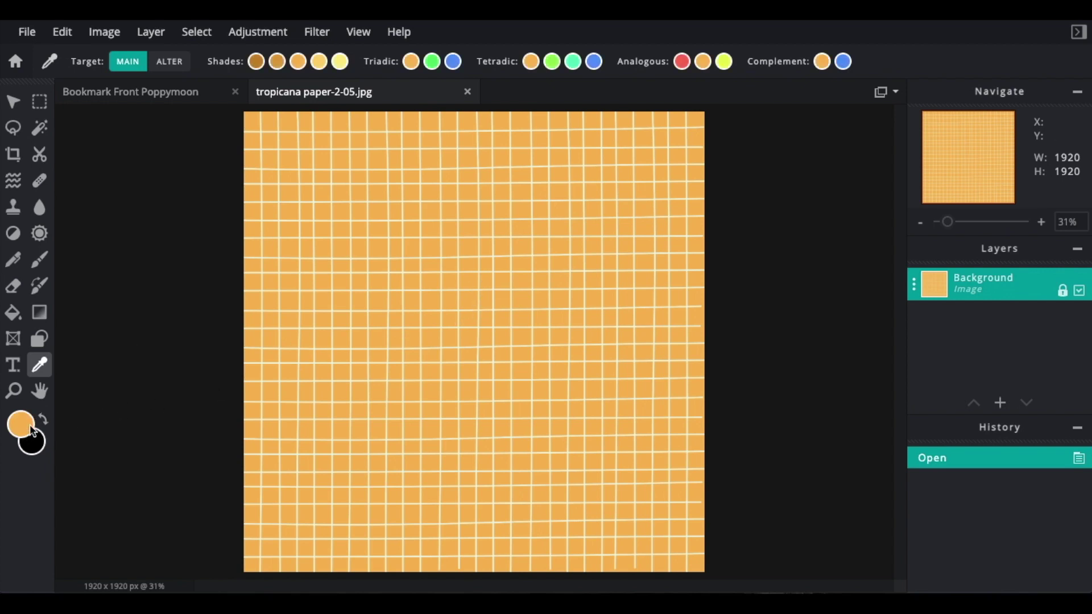
click(468, 92)
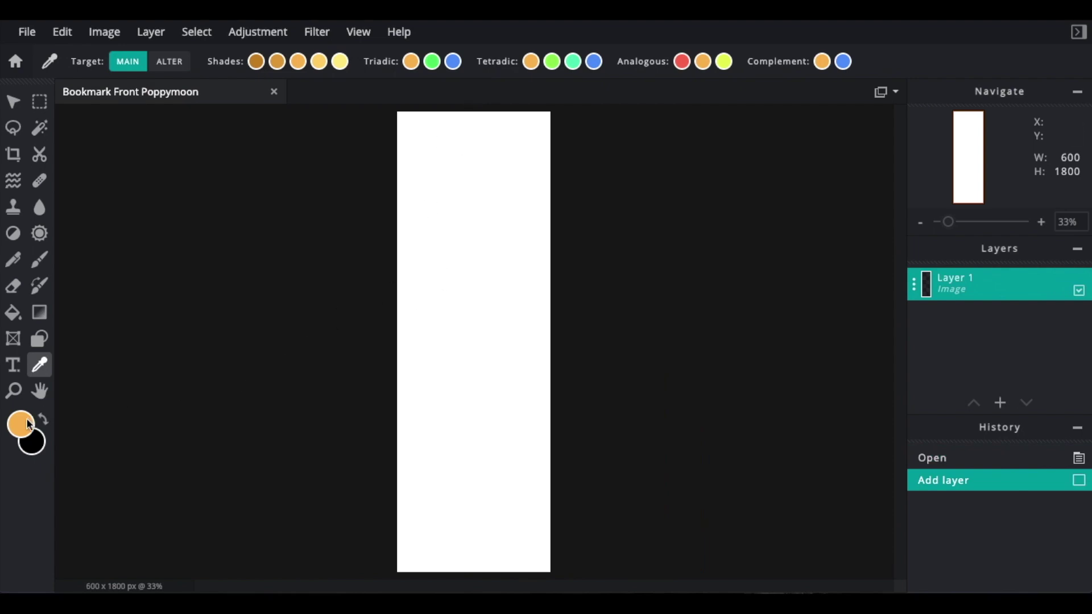
Step: Lighten the main colour to the pale orange #F9DAA9
click(28, 424)
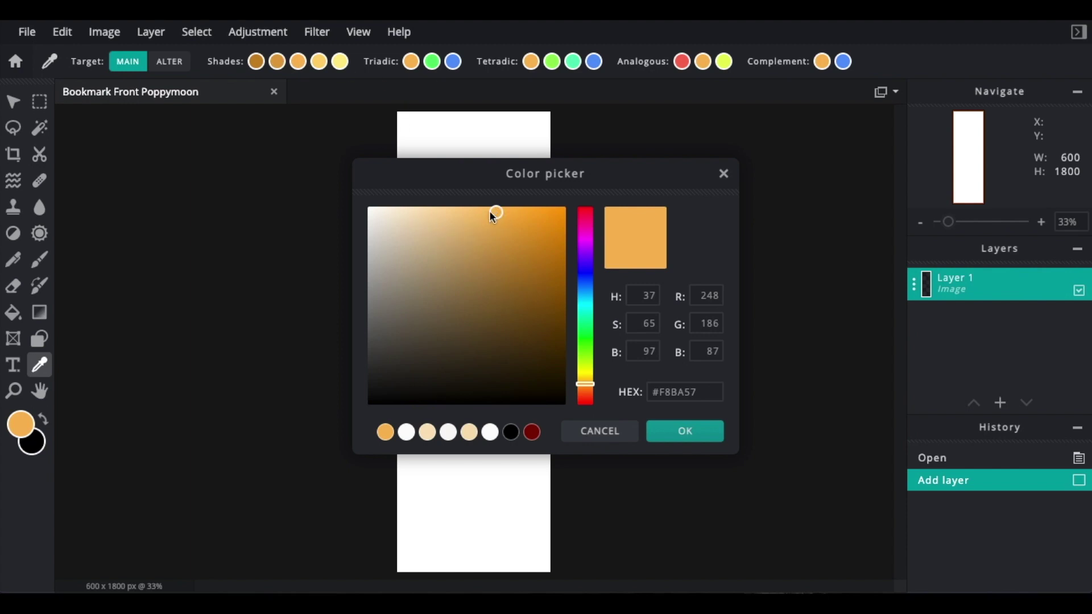
drag(497, 213, 433, 210)
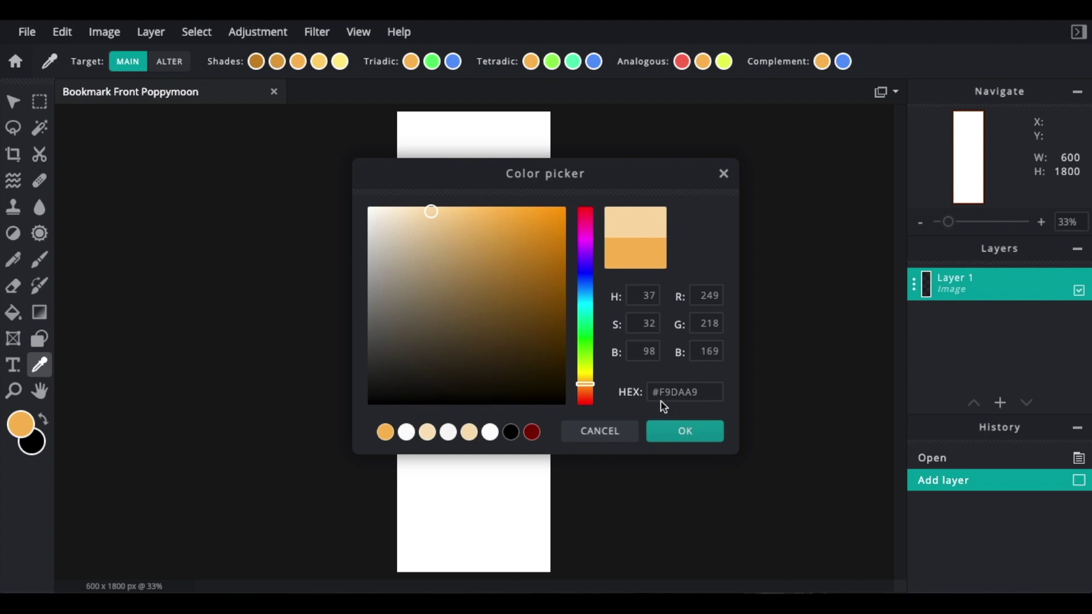
click(706, 438)
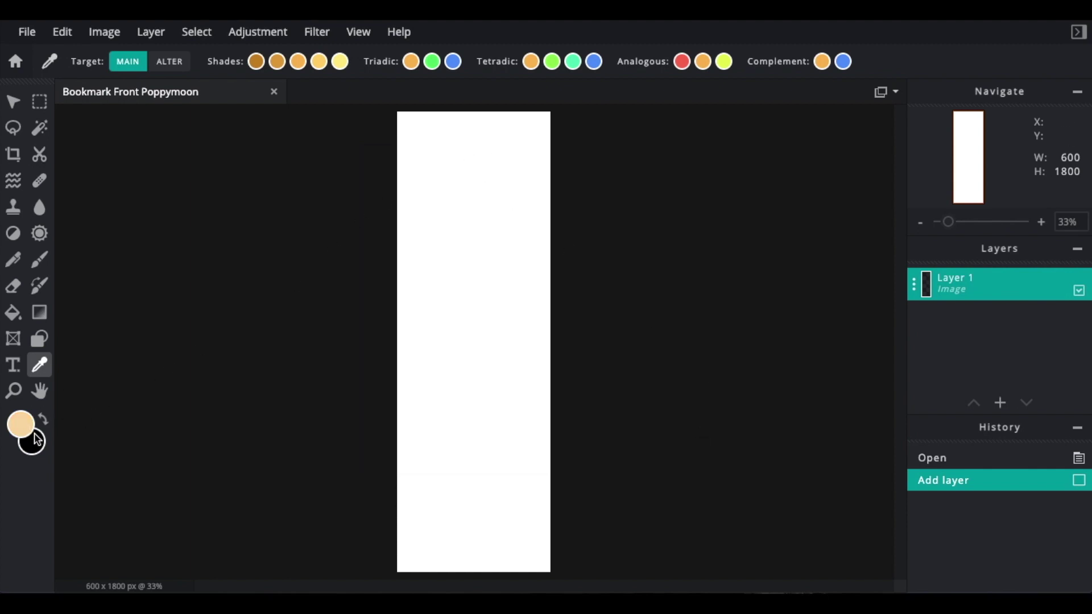
Step: Paint the whole bookmark canvas on Layer 1 in the pale orange using a 350 px soft brush
click(39, 265)
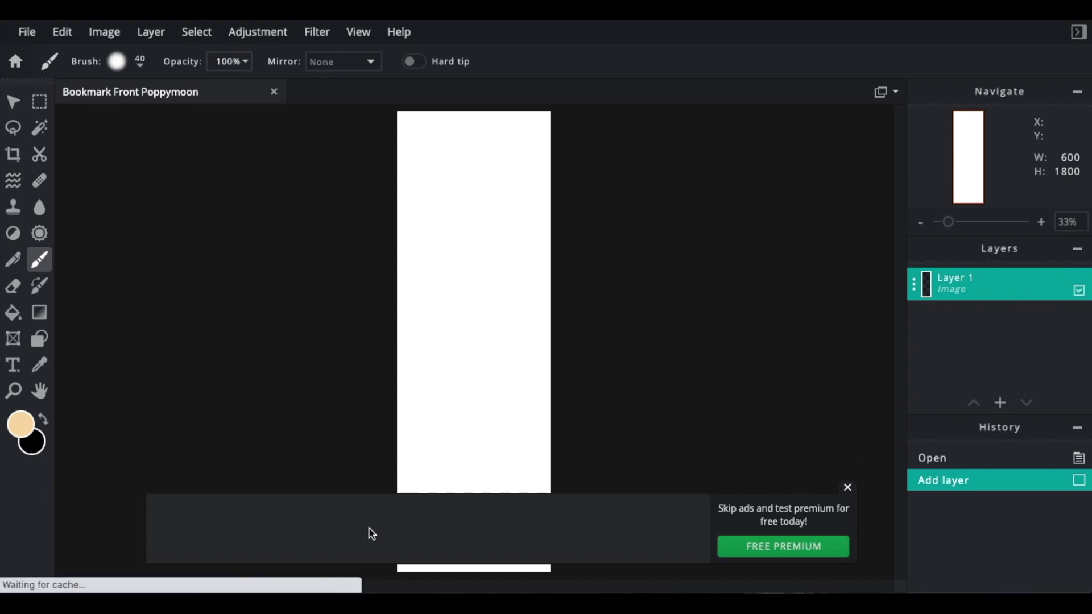
click(847, 489)
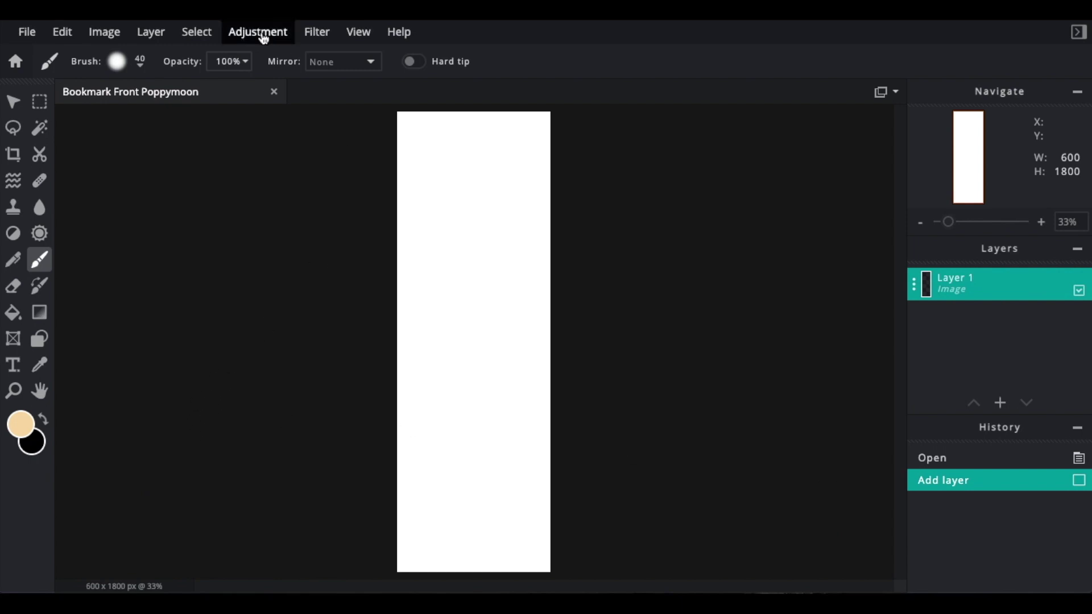
click(142, 67)
drag(146, 117, 203, 121)
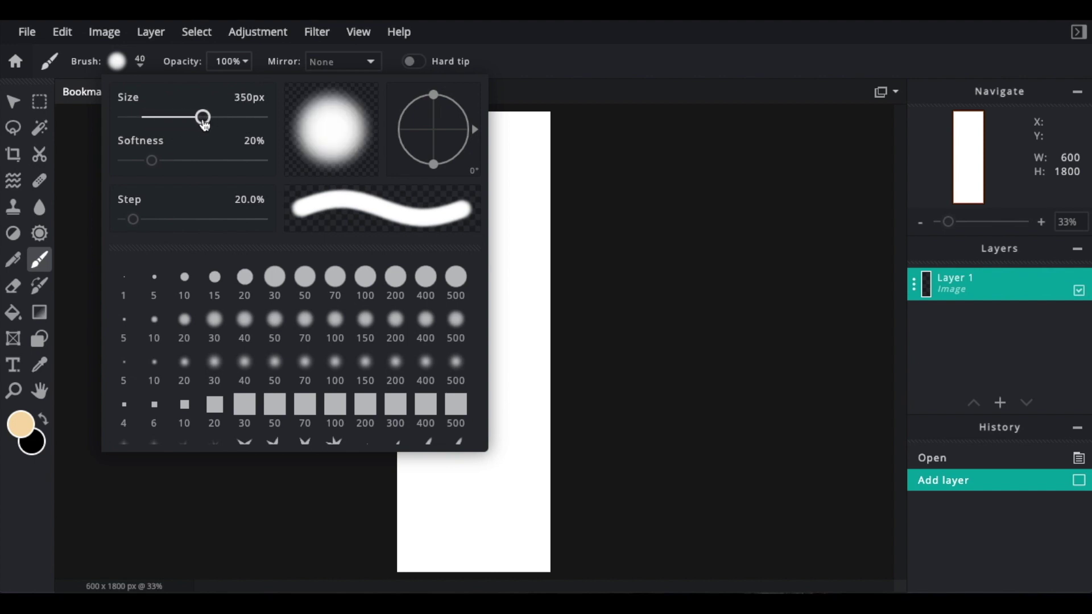
click(613, 233)
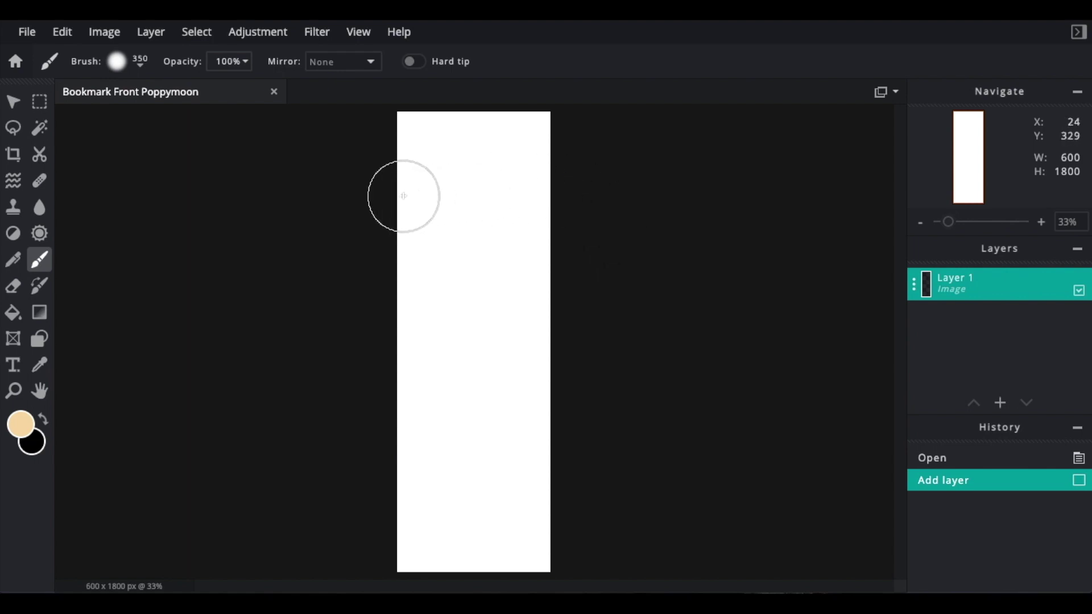
mouse_move(540, 165)
mouse_down()
mouse_move(545, 156)
mouse_move(494, 156)
mouse_move(546, 132)
mouse_move(599, 183)
mouse_move(565, 214)
mouse_move(368, 251)
mouse_move(644, 309)
mouse_move(366, 358)
mouse_move(522, 391)
mouse_move(356, 438)
mouse_move(634, 469)
mouse_move(331, 560)
mouse_move(533, 563)
mouse_move(420, 134)
mouse_move(558, 146)
mouse_move(568, 284)
mouse_up()
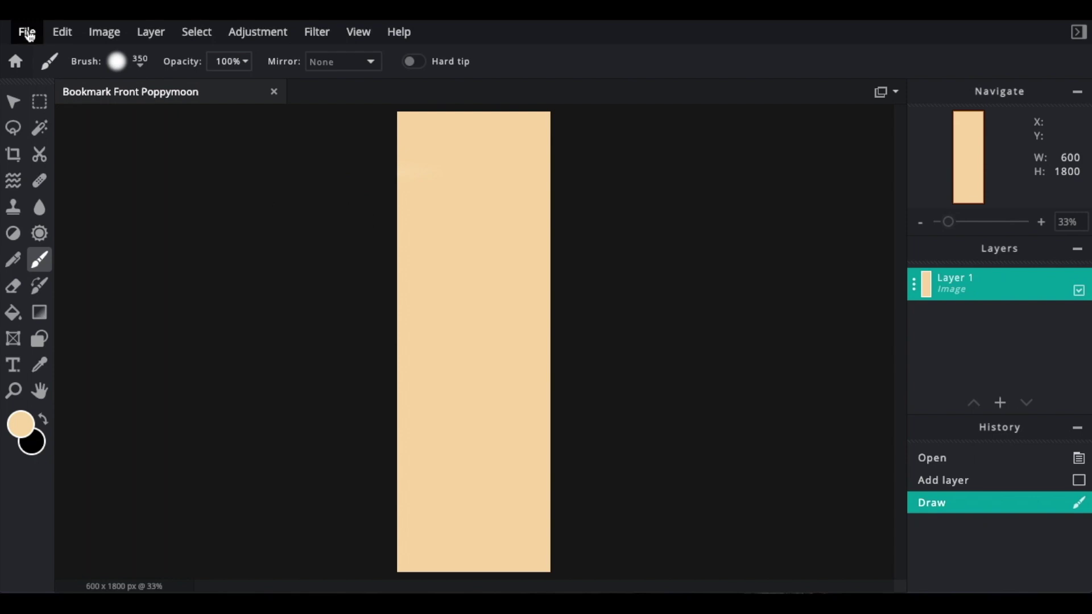
Step: Open the monkey image tropicana clipart-14.png and copy it
click(28, 32)
click(40, 79)
double_click(689, 260)
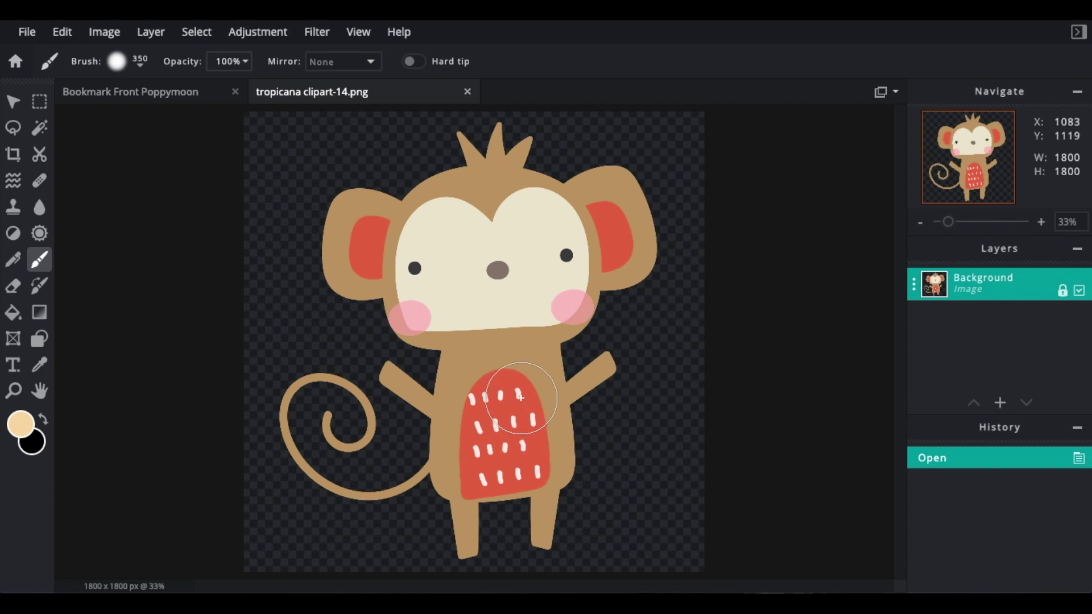
key(ctrl+c)
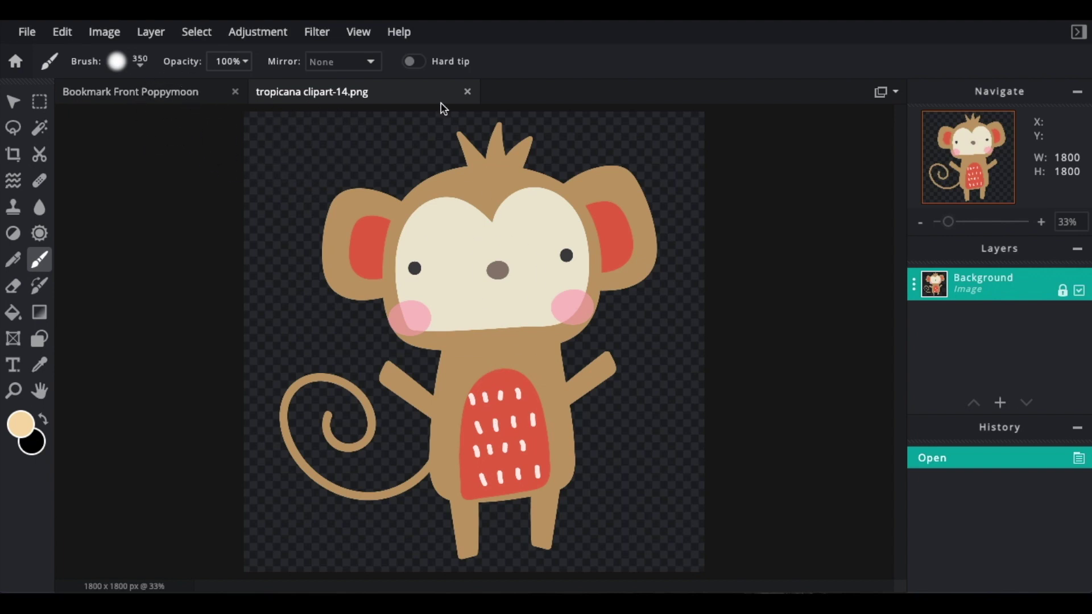
Step: Close the monkey clipart image and paste the copied monkey into the bookmark as a new layer
click(468, 91)
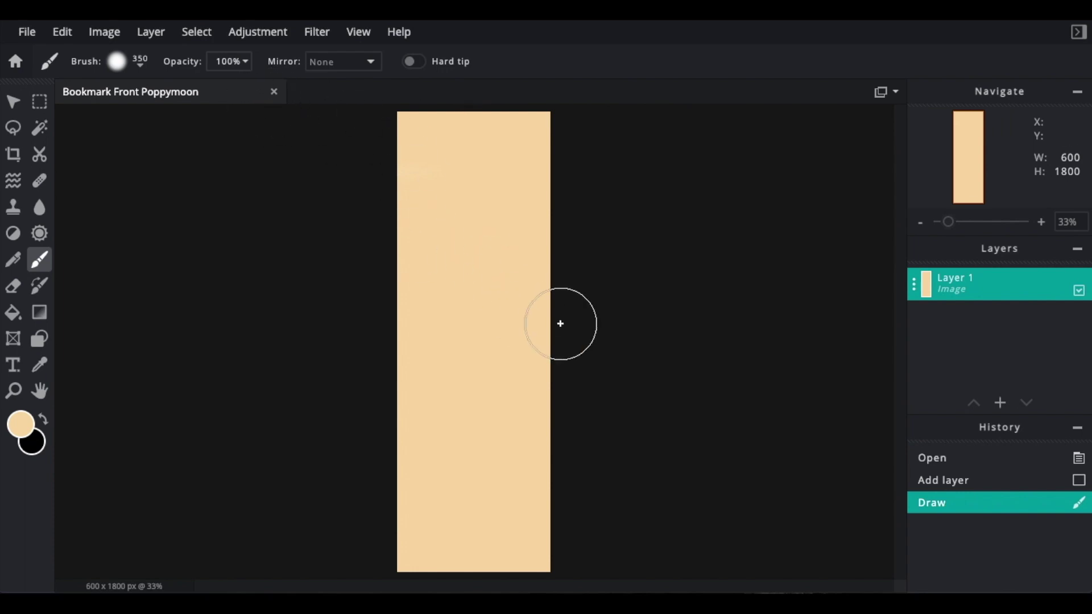
key(ctrl+v)
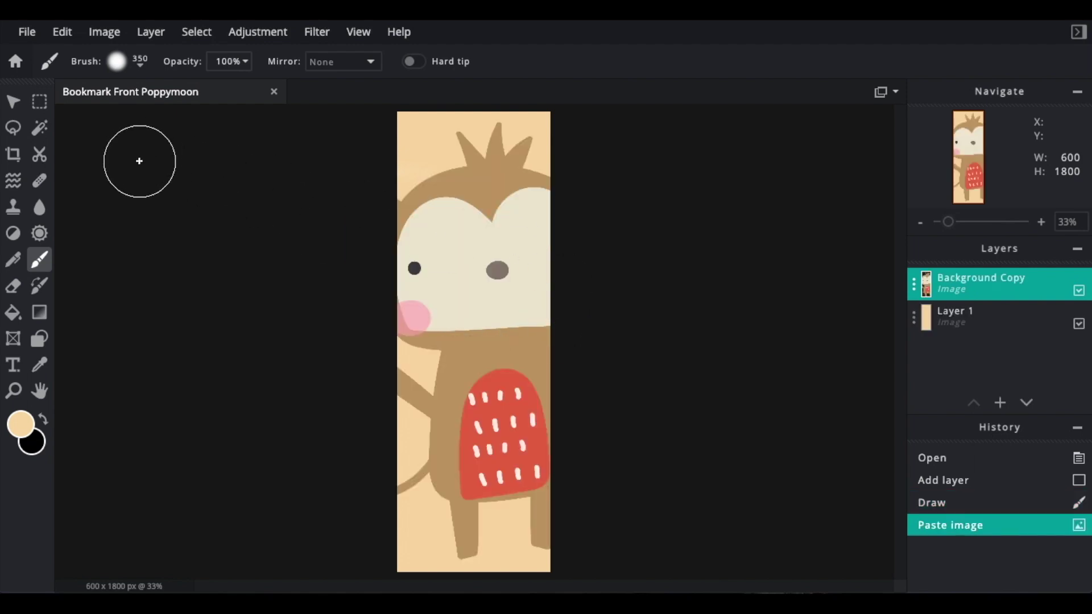
Step: Scale the monkey down proportionally to about 606 x 606 px and place it at the bottom of the bookmark
click(12, 103)
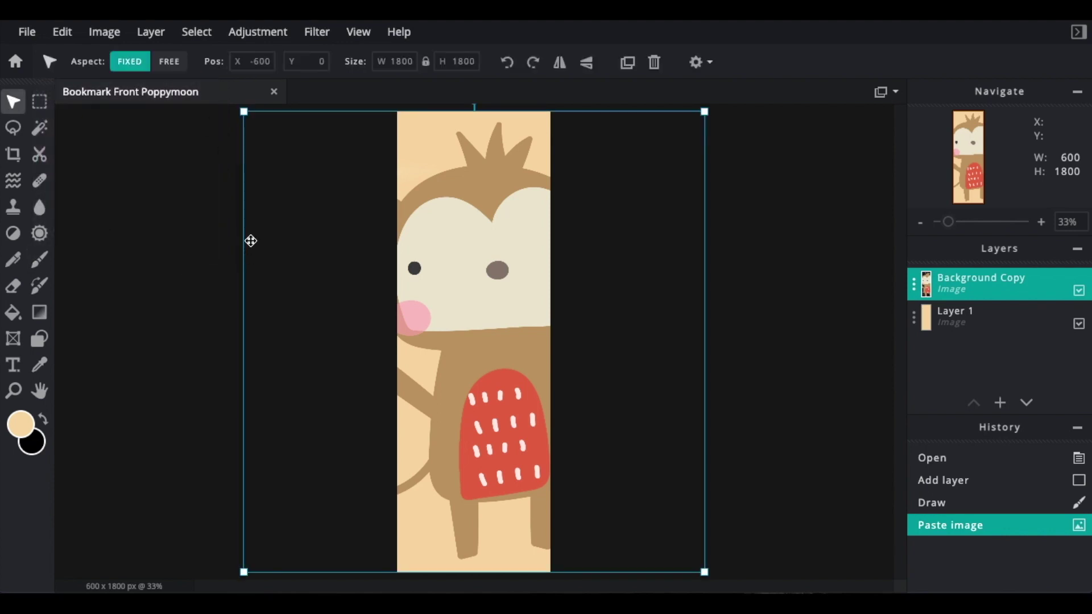
mouse_move(438, 280)
mouse_down()
mouse_move(488, 292)
mouse_move(407, 297)
mouse_move(432, 281)
mouse_up()
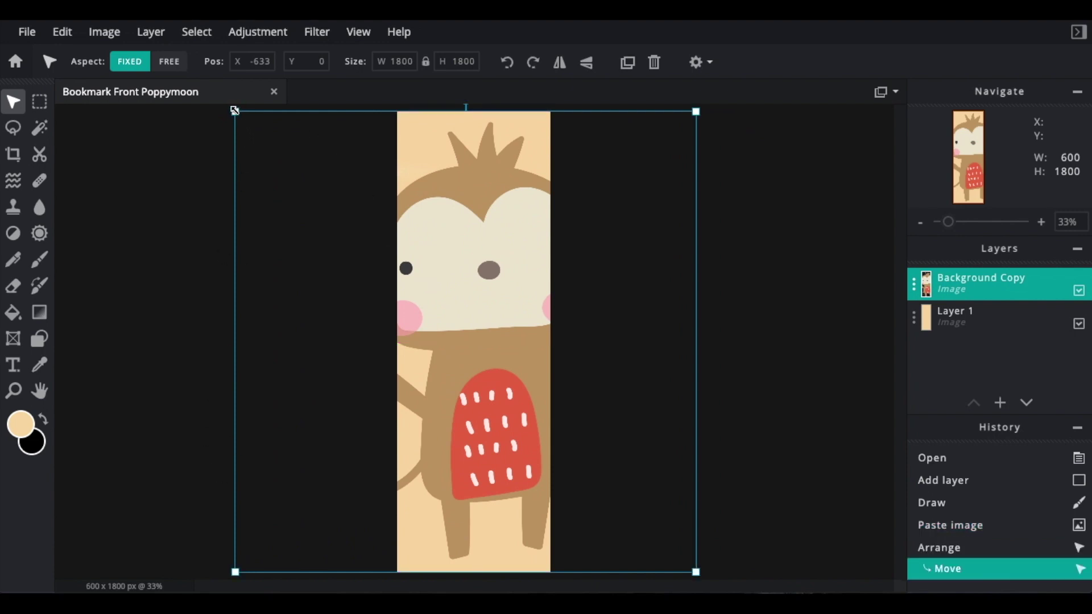
drag(233, 110, 403, 256)
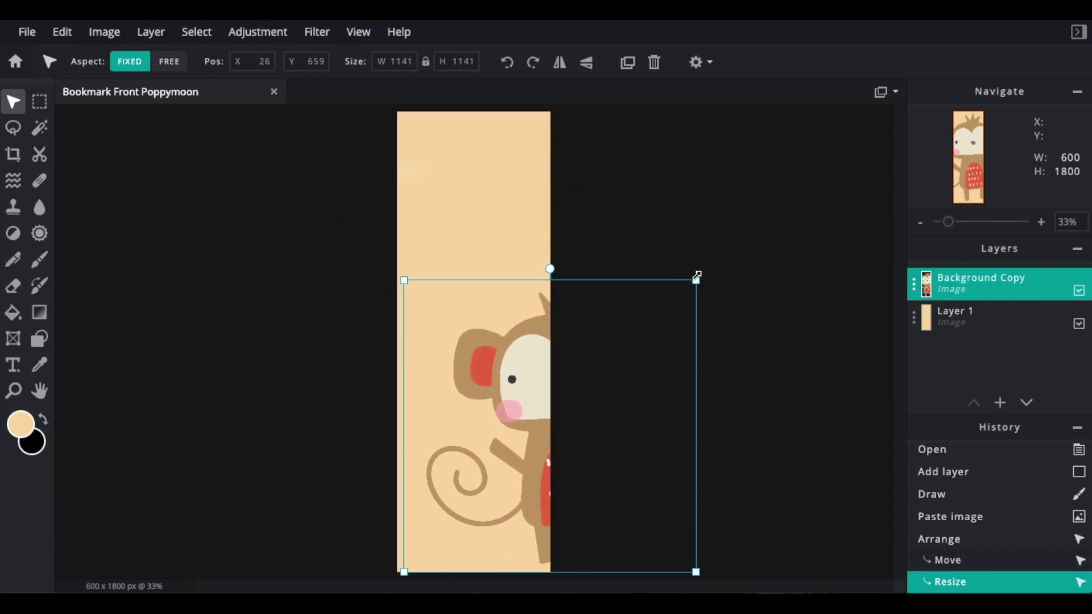
drag(699, 280, 563, 357)
drag(508, 495, 502, 339)
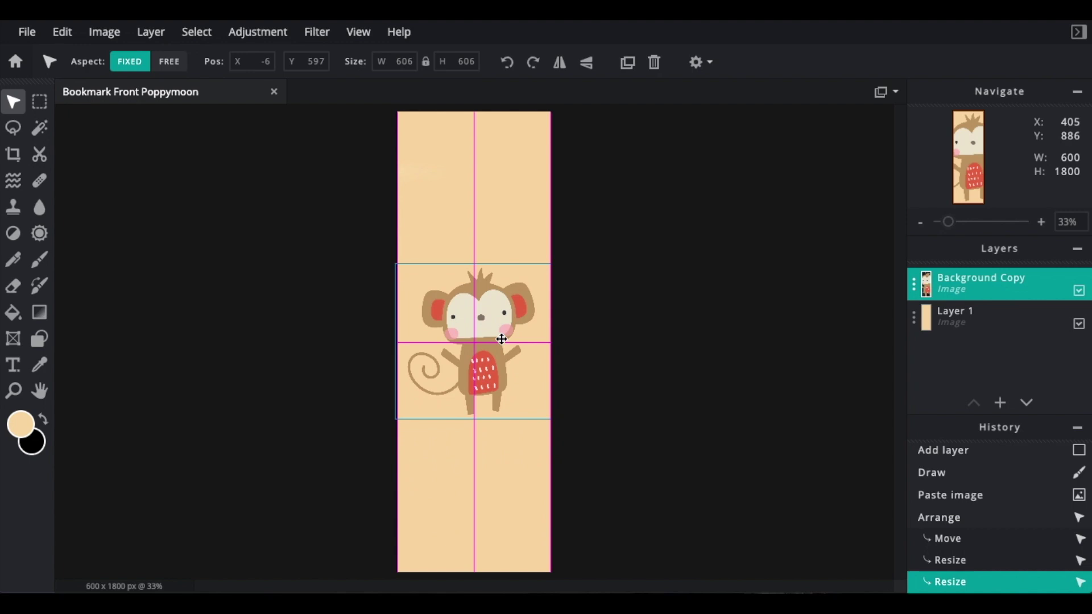
drag(502, 339, 503, 485)
click(632, 473)
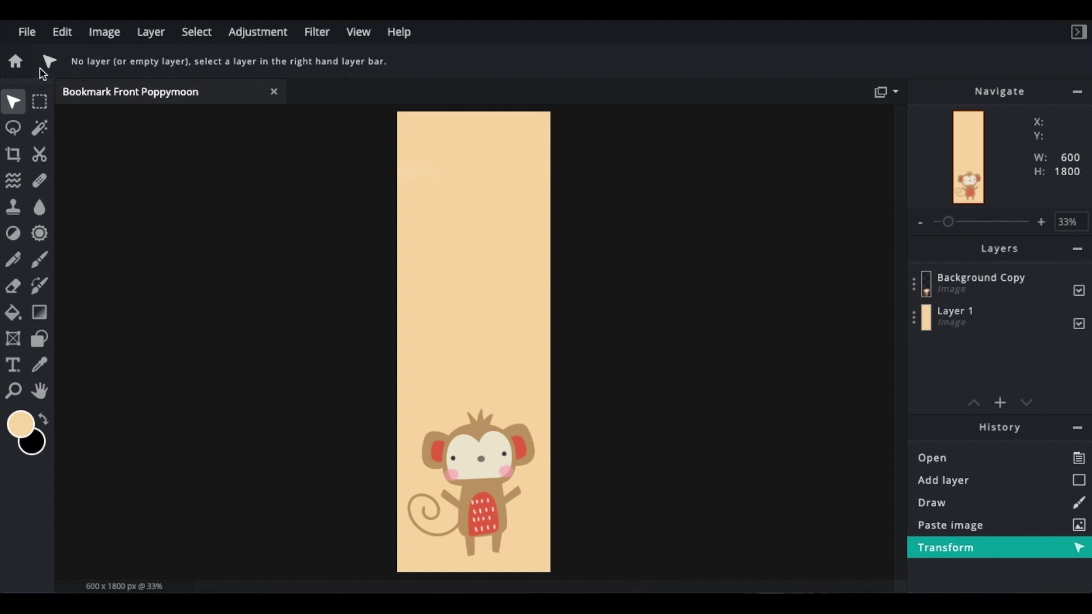
Step: Open the sun image tropicana clipart-06.png and copy it
click(29, 32)
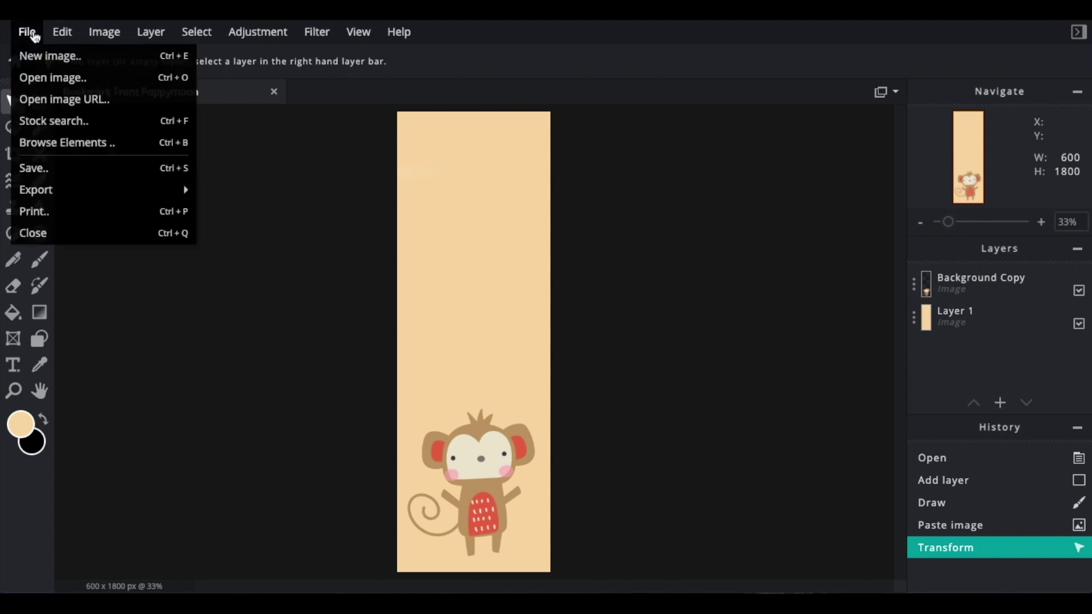
click(34, 78)
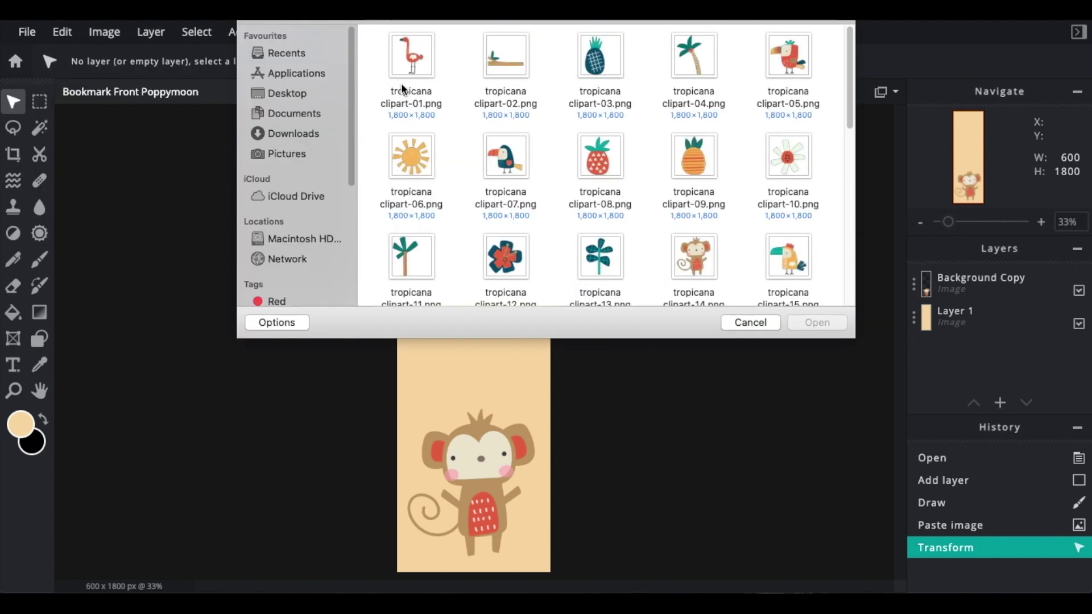
click(418, 155)
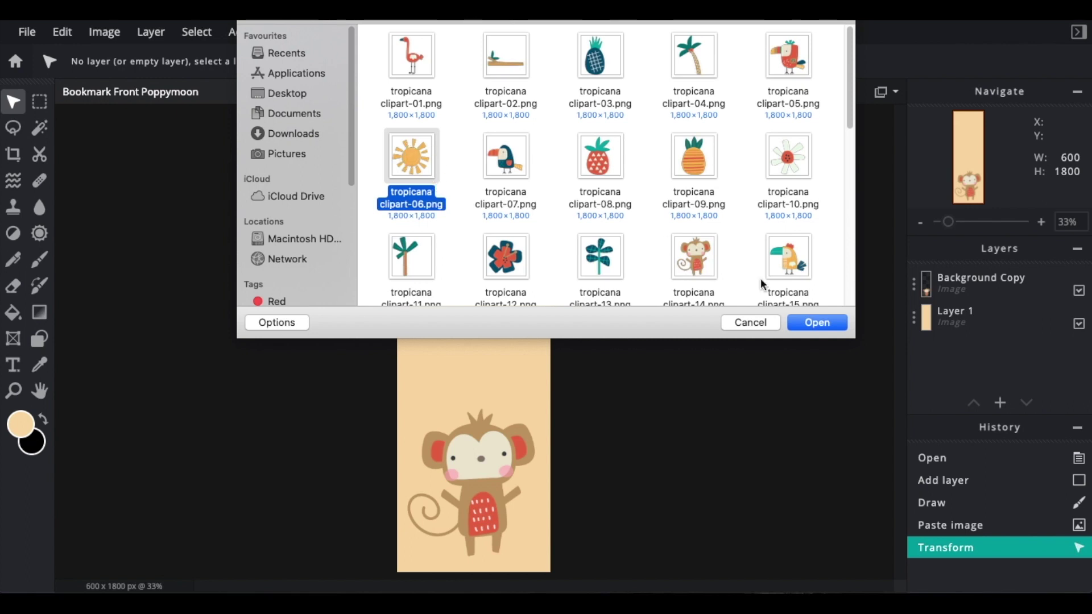
click(823, 325)
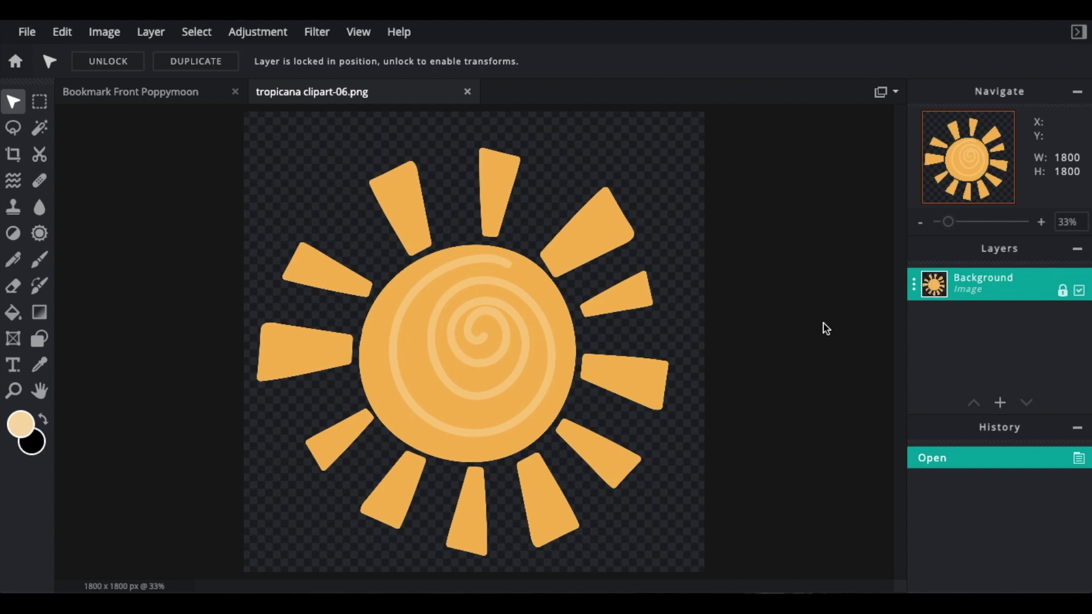
key(ctrl+c)
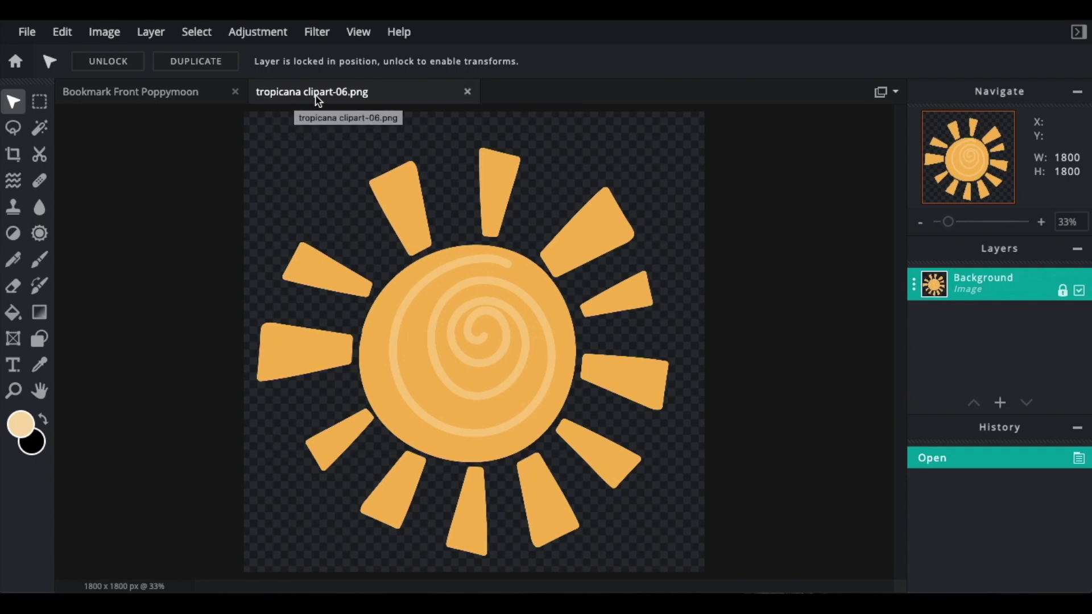
Step: Close the sun image and paste the copied sun into the bookmark above the monkey layer
click(468, 94)
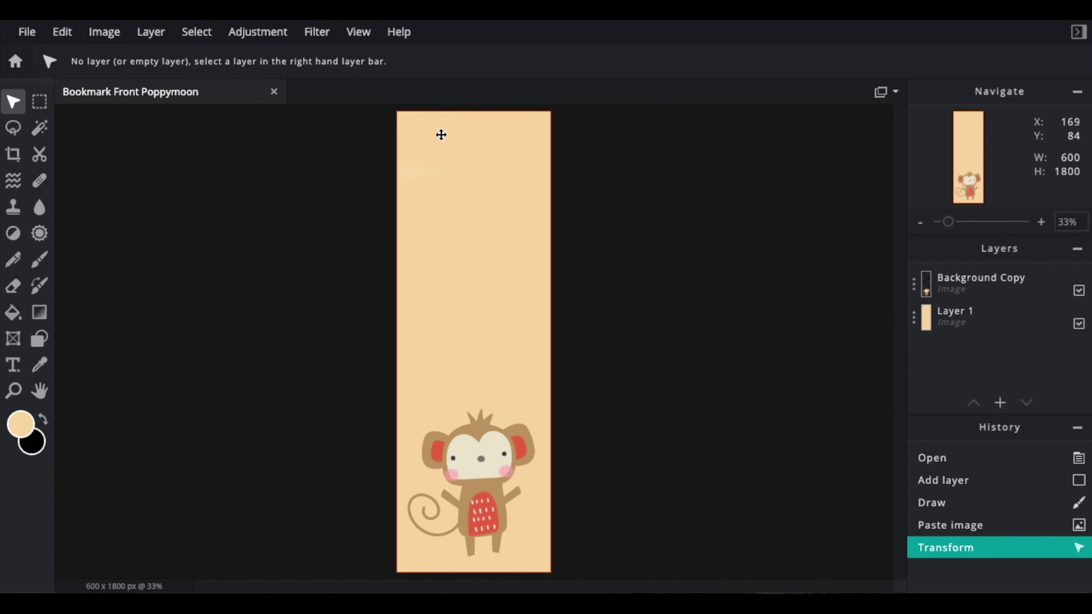
key(Delete)
key(ctrl+v)
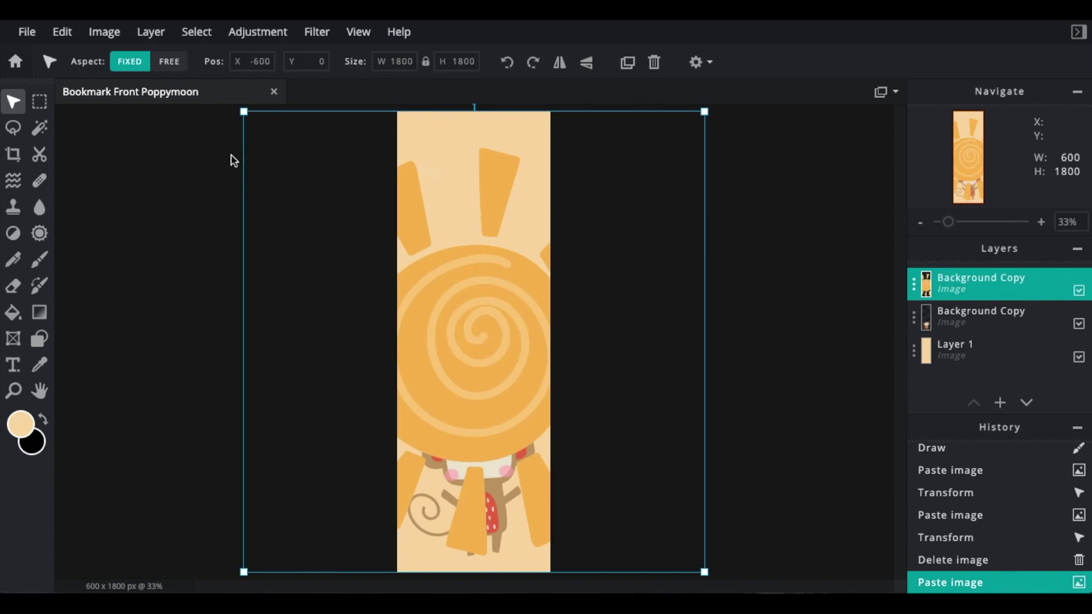
Step: Shrink the sun proportionally and place it in the bookmark's upper right corner, with its rays running slightly off the edges
drag(245, 111, 411, 260)
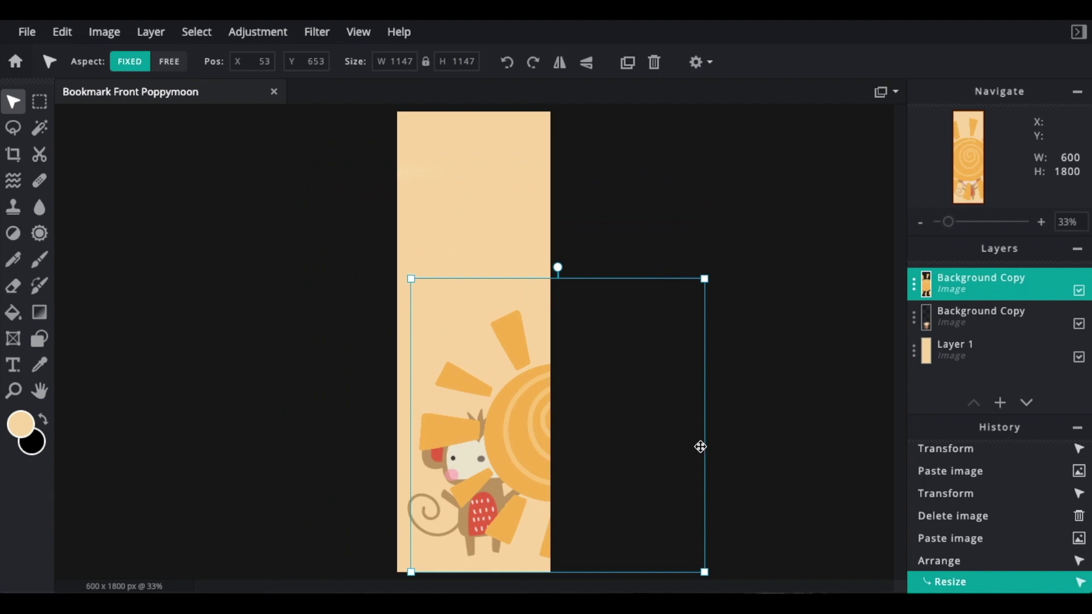
drag(705, 574, 566, 470)
drag(524, 311, 517, 178)
click(707, 255)
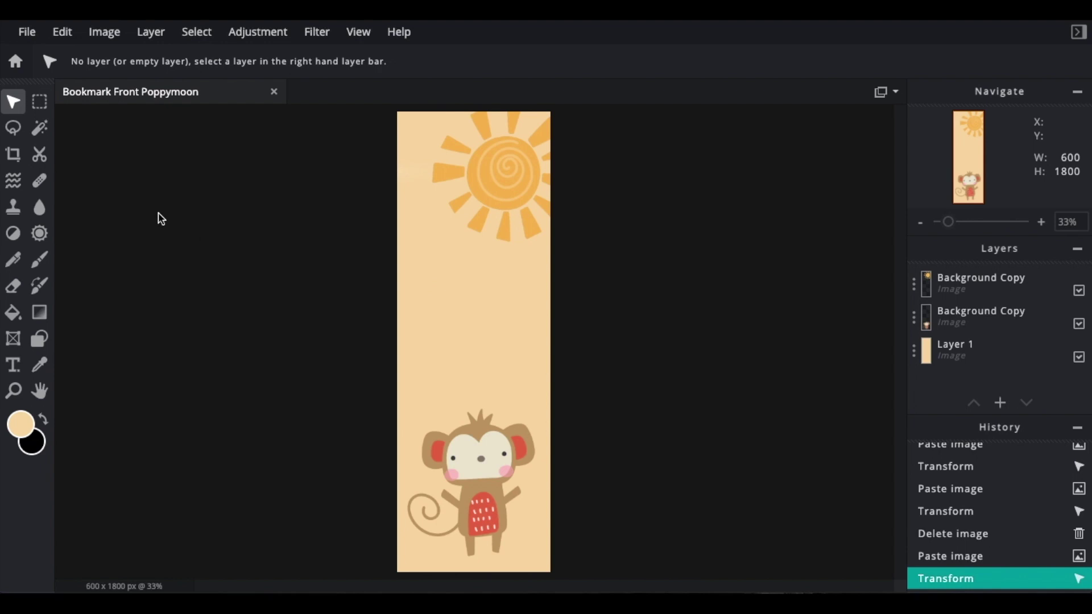
Step: Dismiss the ad and add a new text layer in the middle of the bookmark, between the sun and the monkey
click(12, 367)
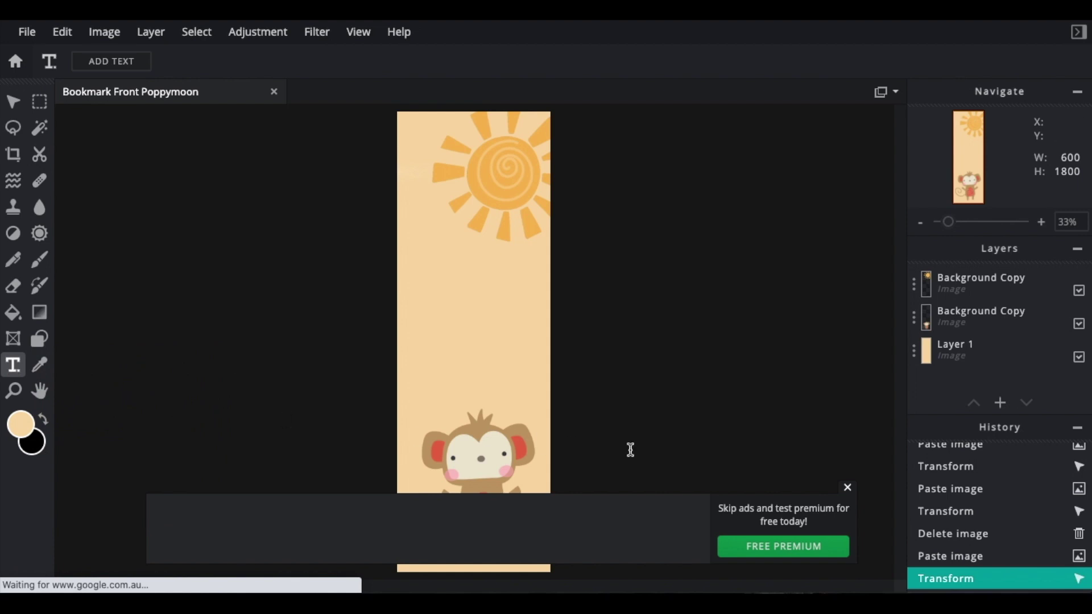
click(847, 488)
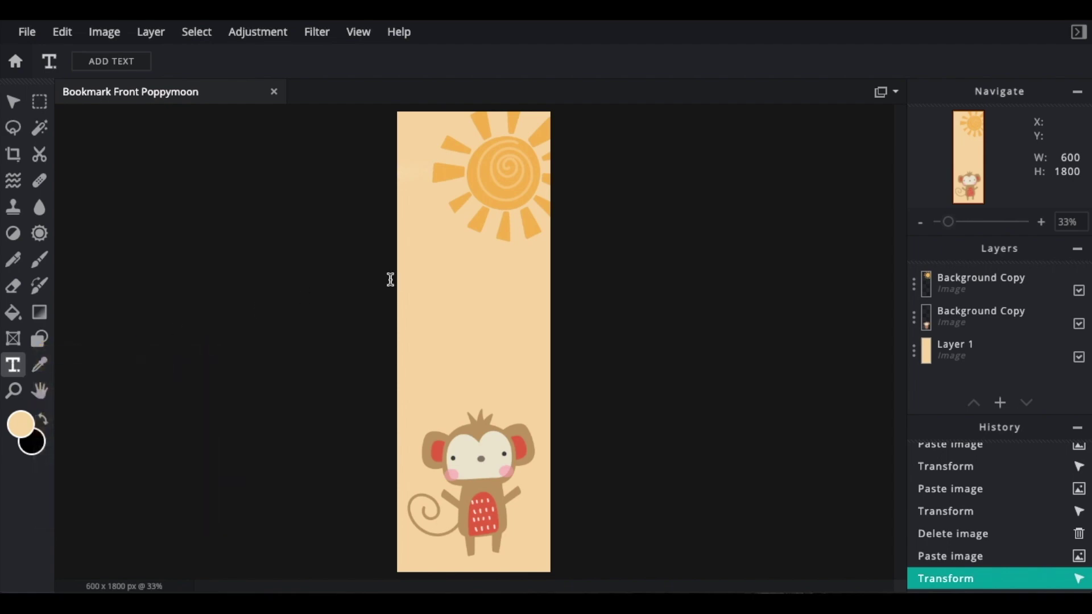
click(473, 315)
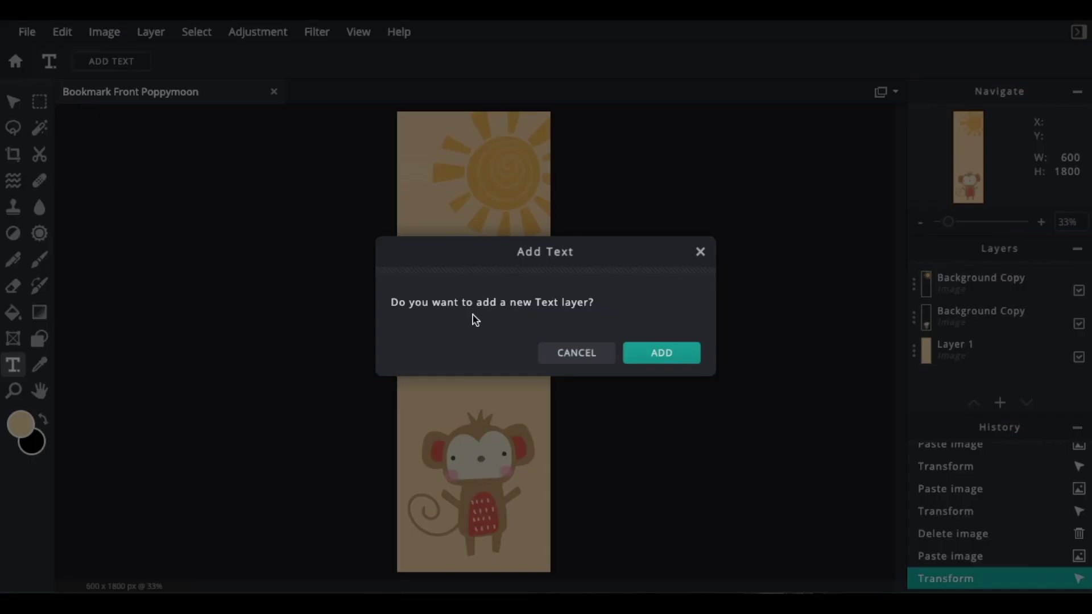
click(662, 353)
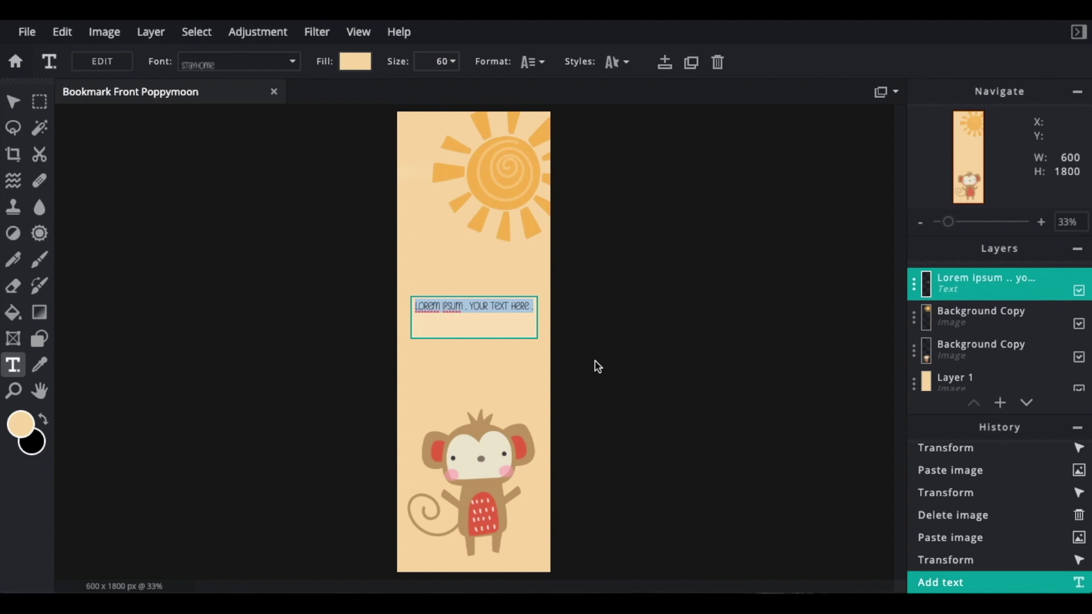
Step: Replace the placeholder text with "just one more page", putting each word on its own line
key(BackSpace)
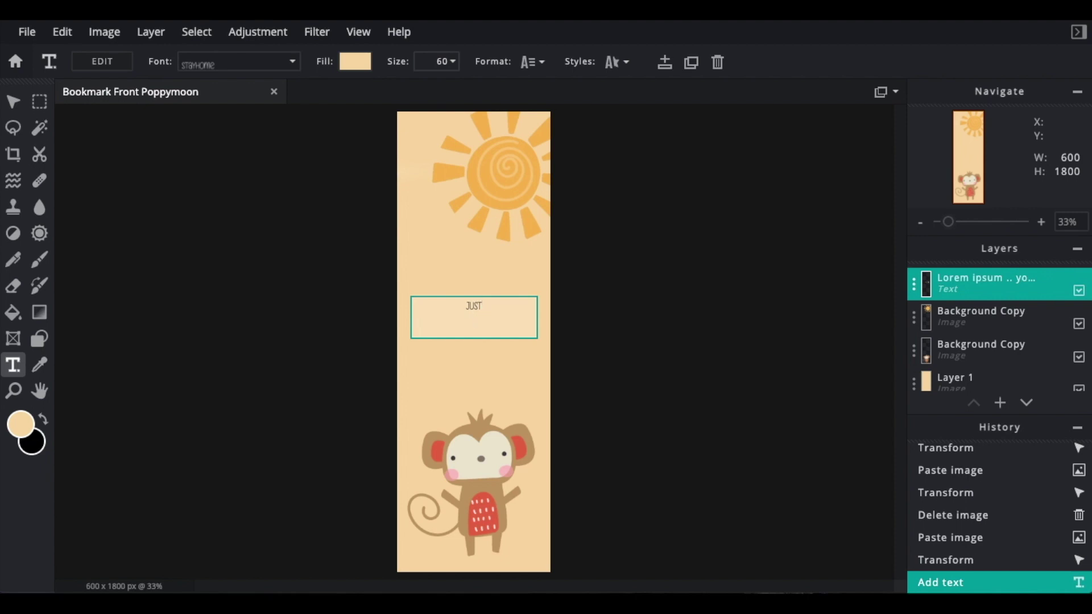
key(Return)
text(more)
key(Return)
text(Page)
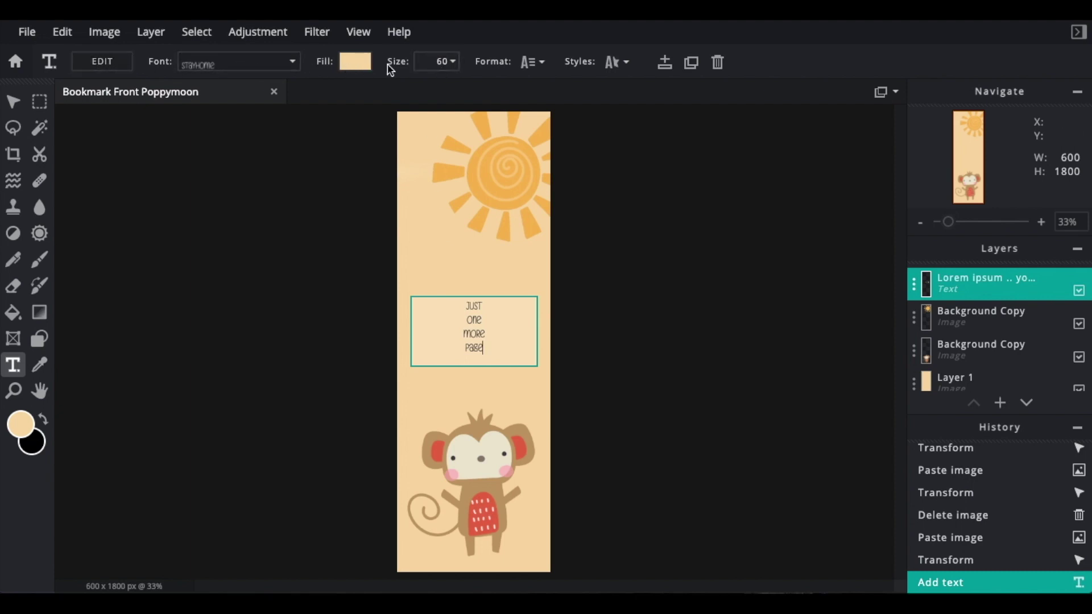
Step: Set the text's fill to the red #E76A49 sampled from the monkey's inner ear
click(354, 62)
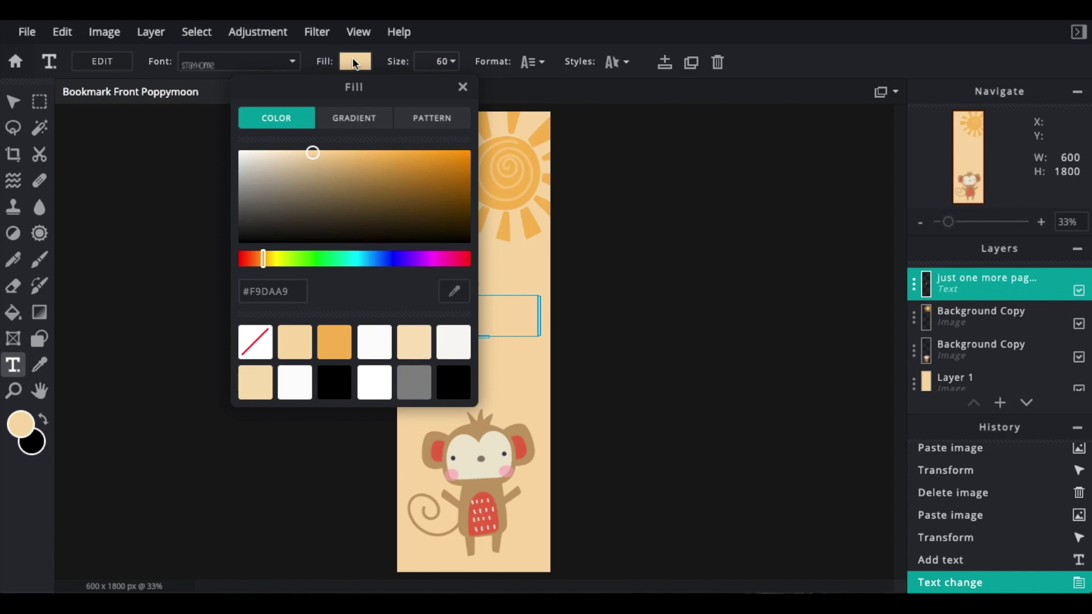
click(454, 293)
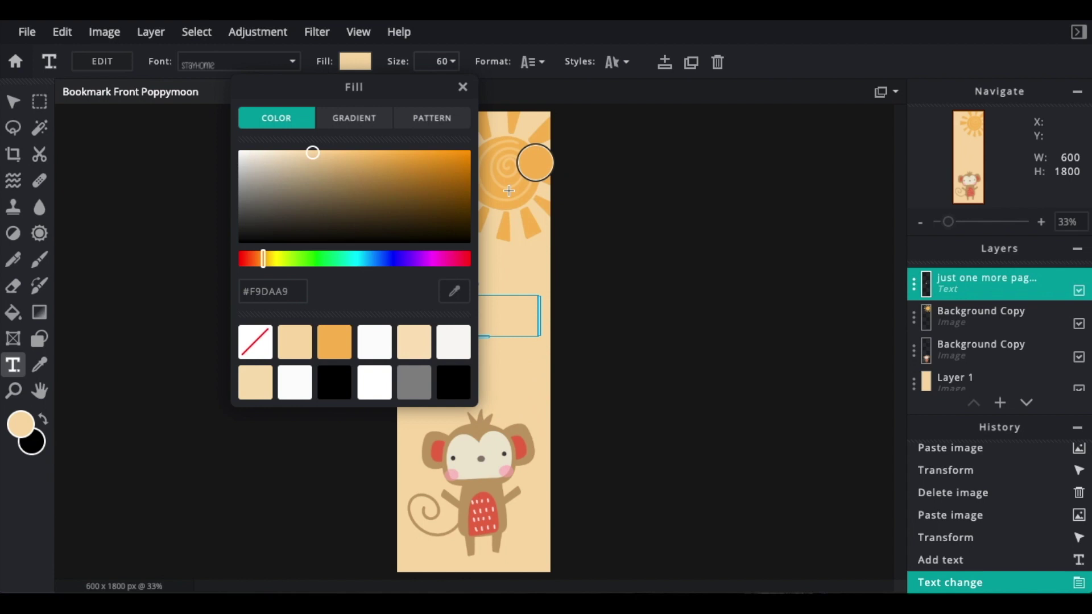
click(520, 446)
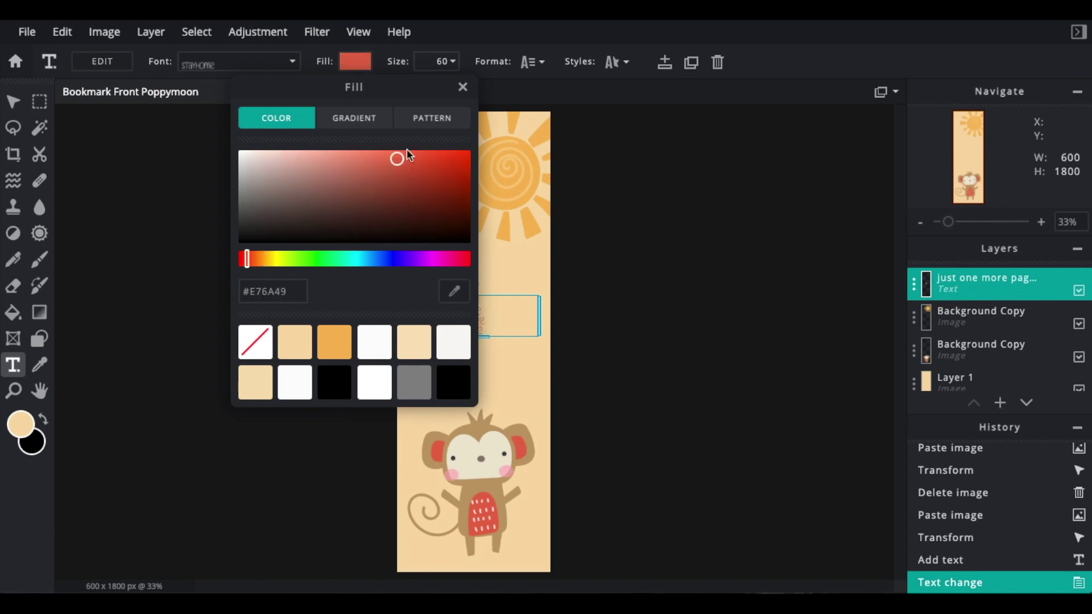
click(351, 67)
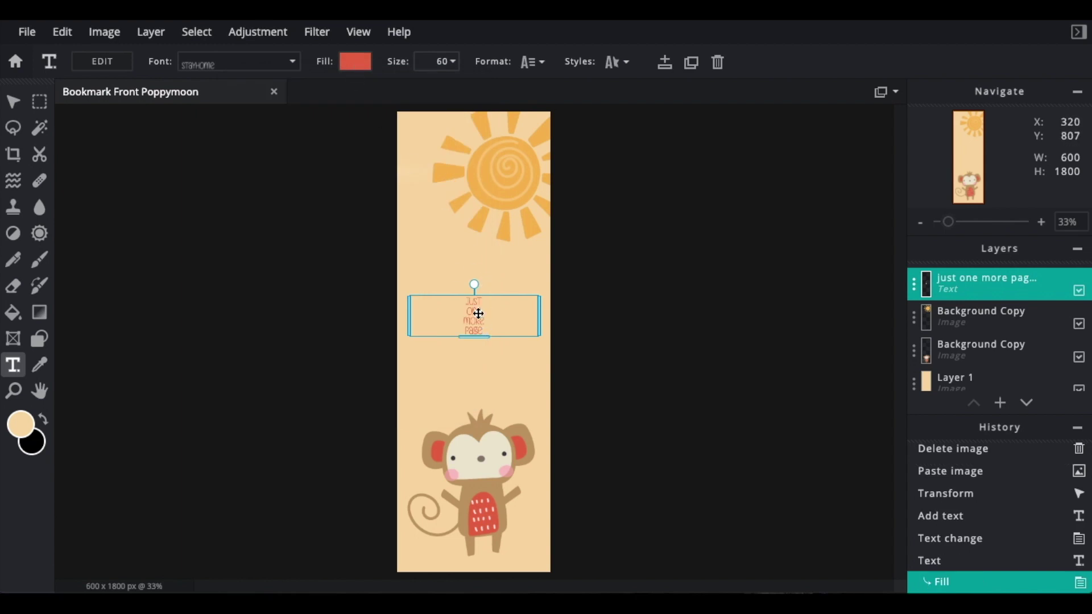
Step: Change the text's font to Arial
click(294, 66)
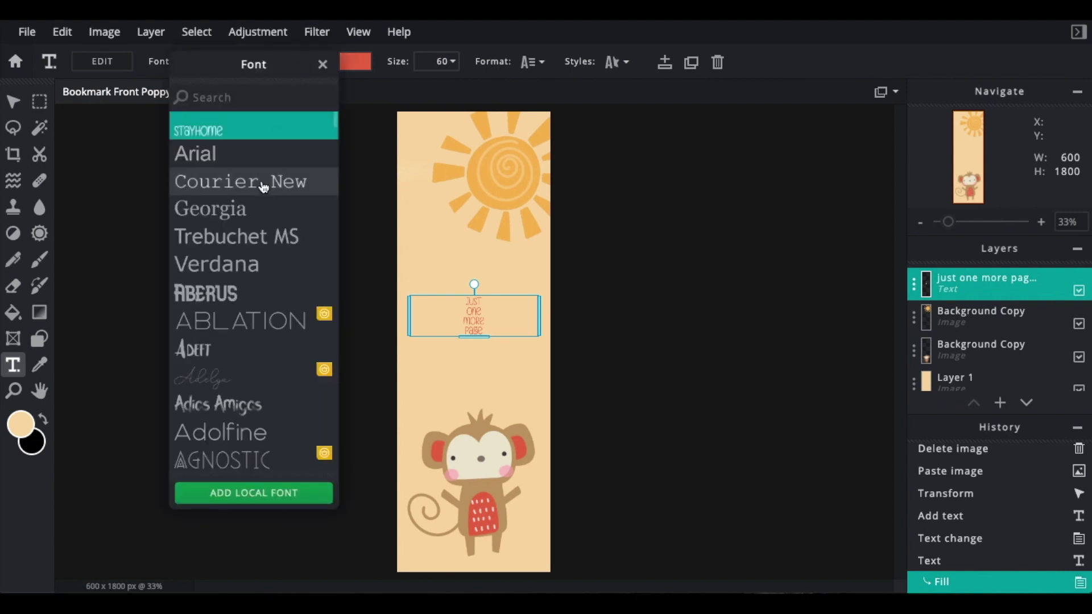
click(262, 159)
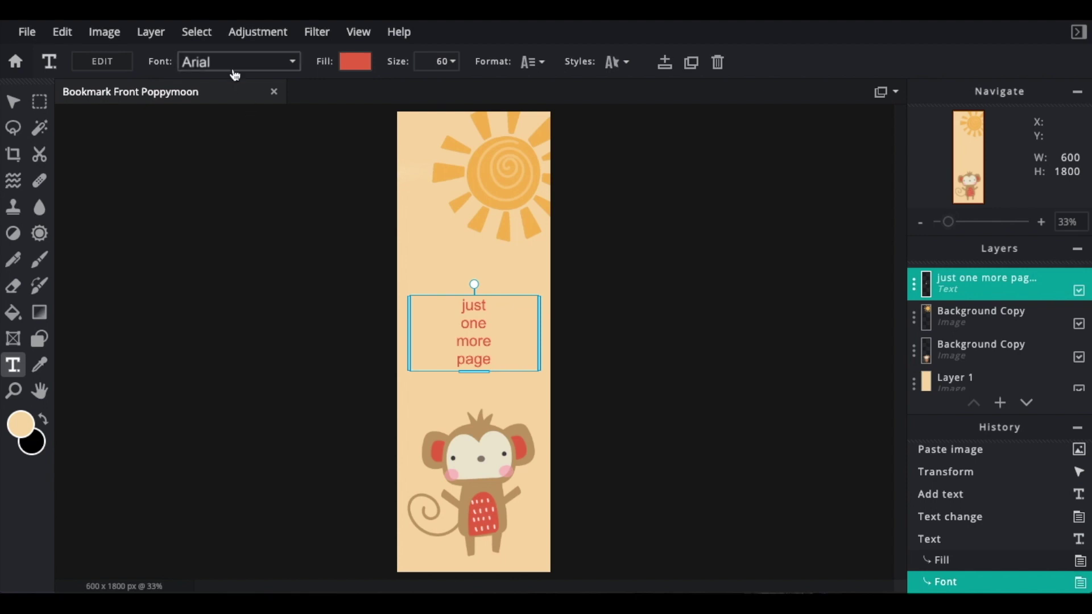
Step: Load the local font file Stayhome.otf from the Downloads folder inside Creative Fabrica
click(295, 63)
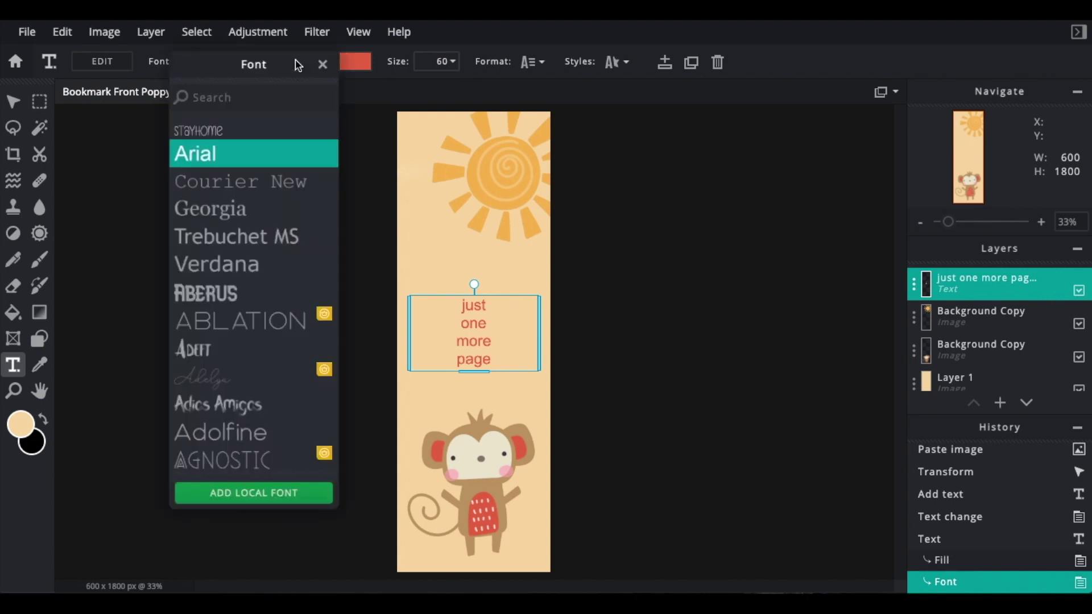
click(245, 495)
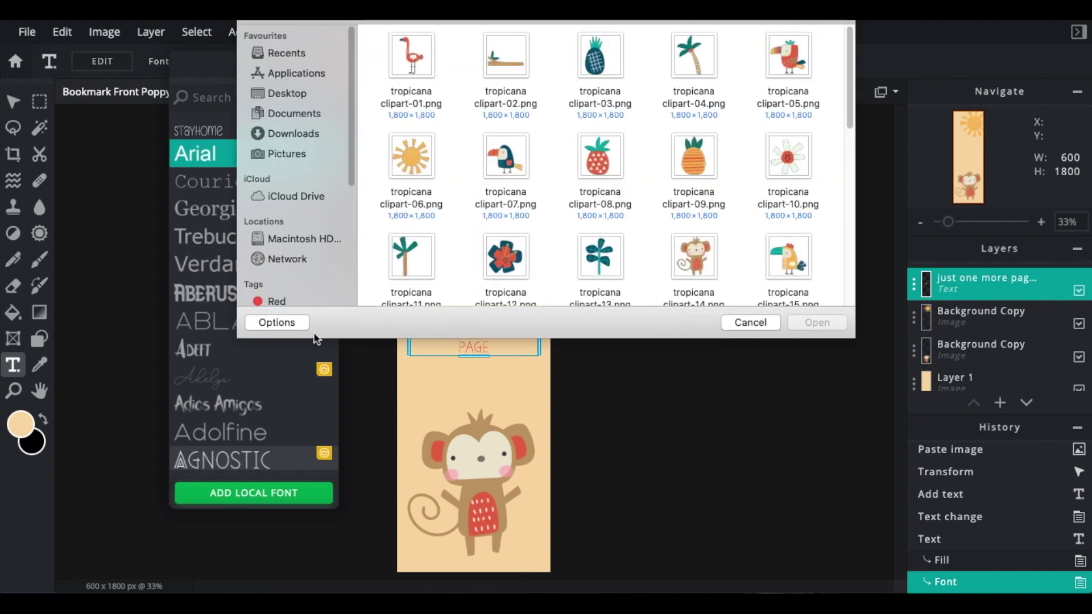
click(600, 23)
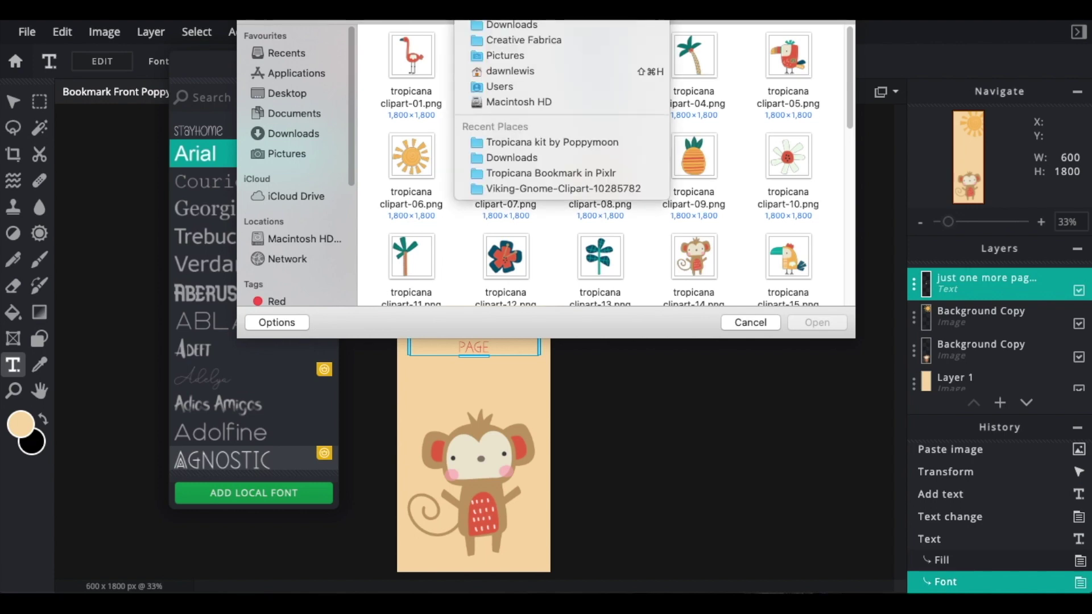
click(593, 25)
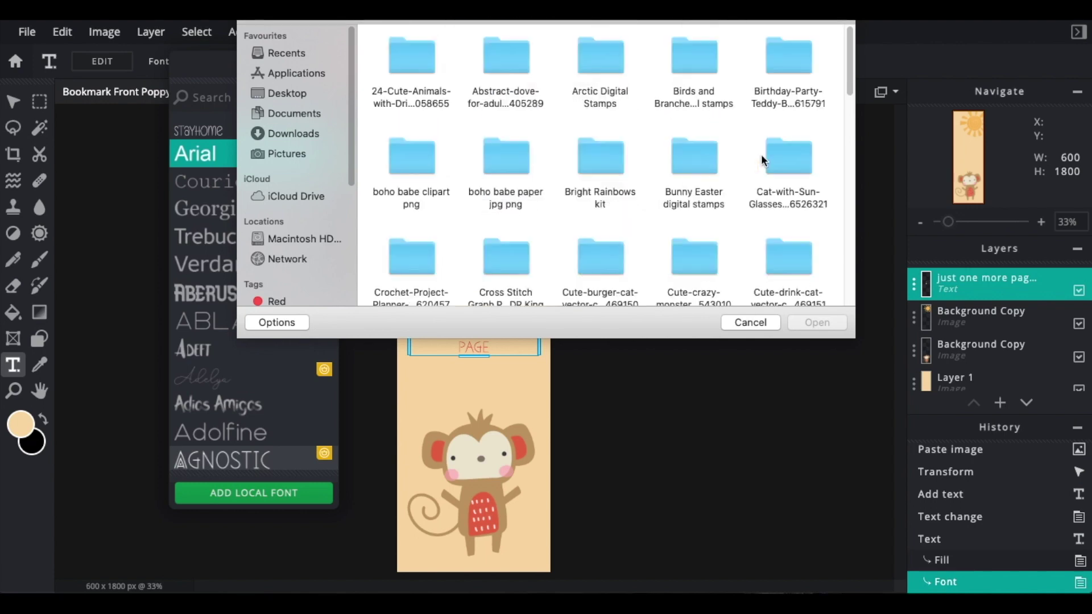
scroll(756, 158, down, 15)
scroll(750, 161, down, 4)
scroll(750, 160, up, 2)
scroll(781, 102, up, 1)
scroll(781, 104, up, 2)
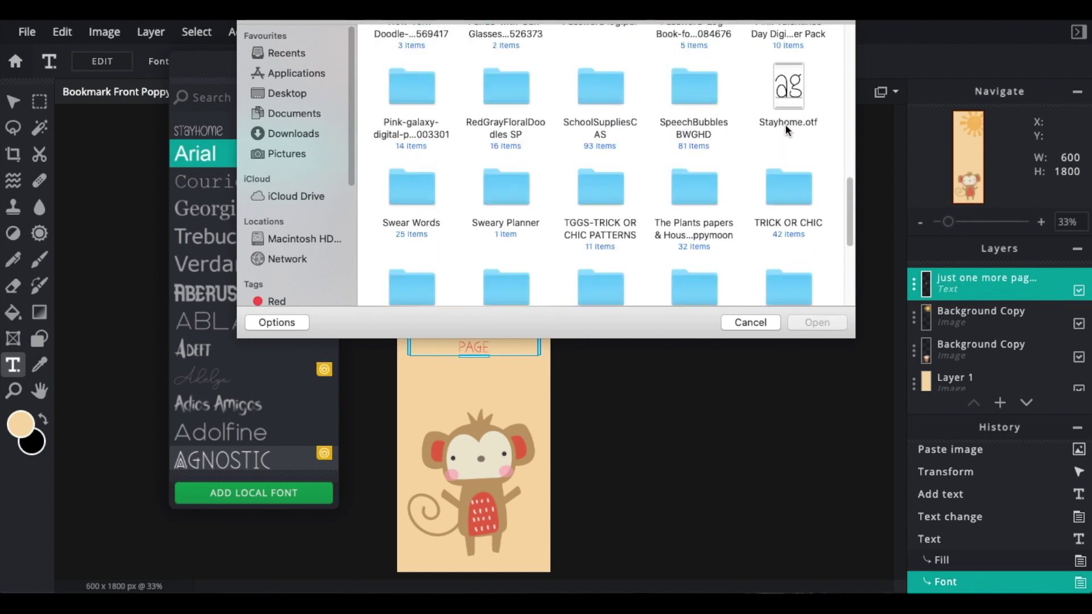
click(783, 91)
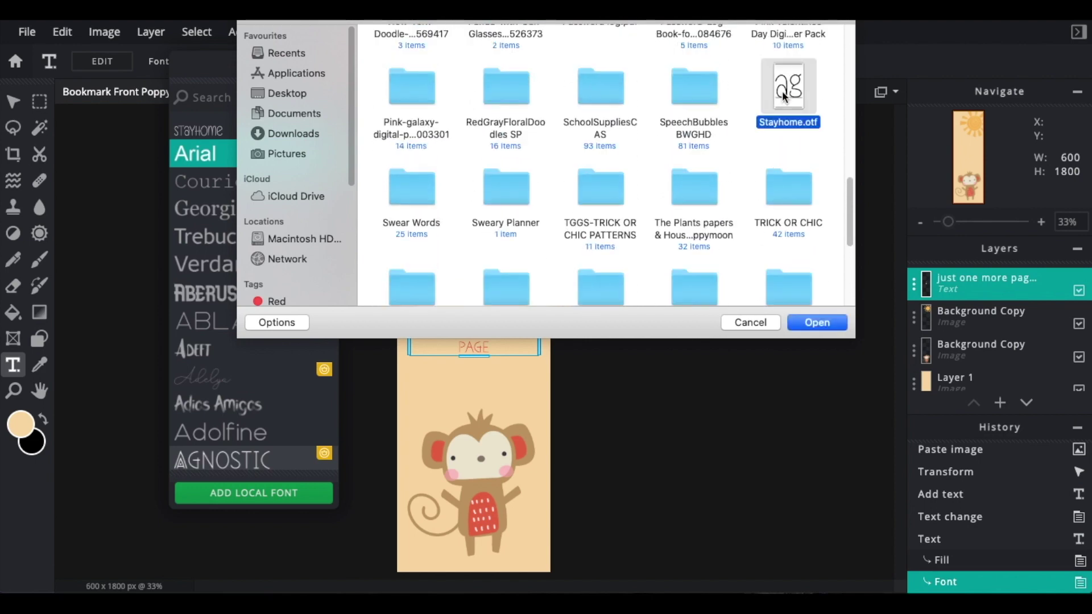
click(810, 322)
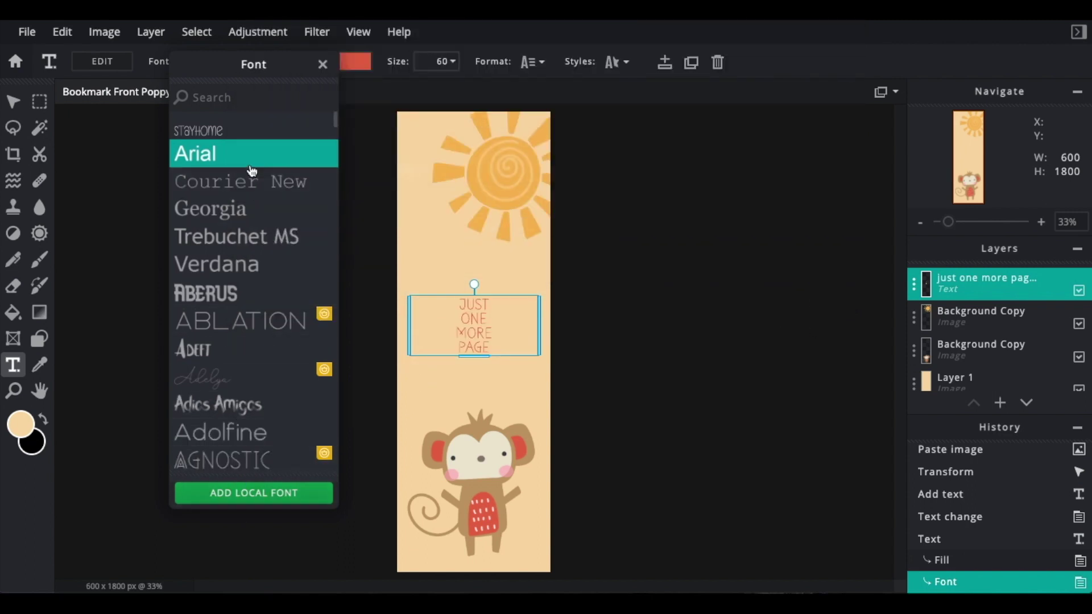
Step: Apply the Stayhome font to the "just one more page" text and enlarge it to size 290
click(205, 132)
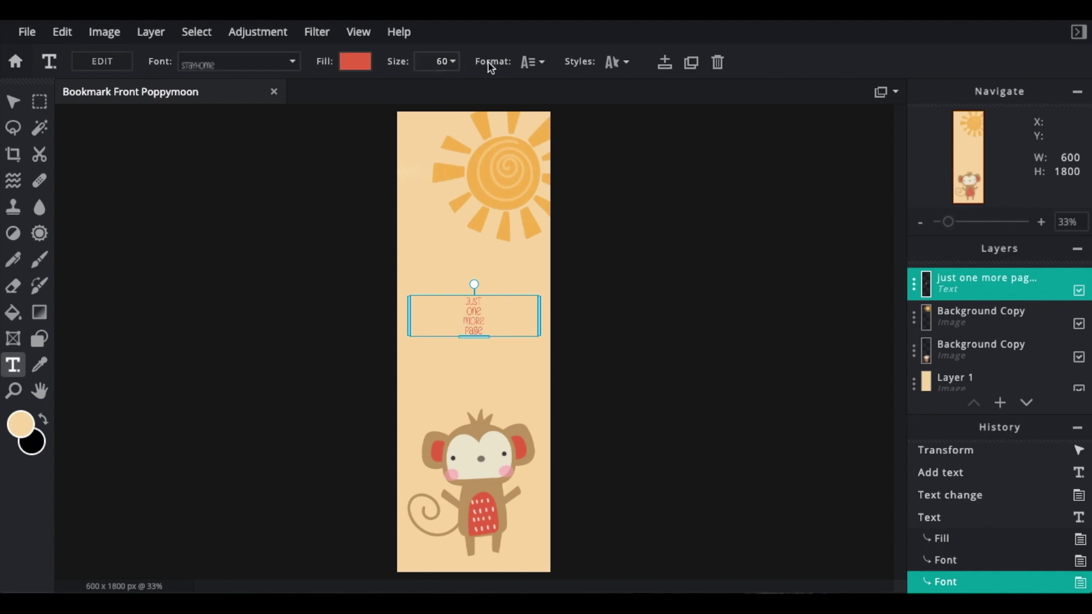
click(453, 62)
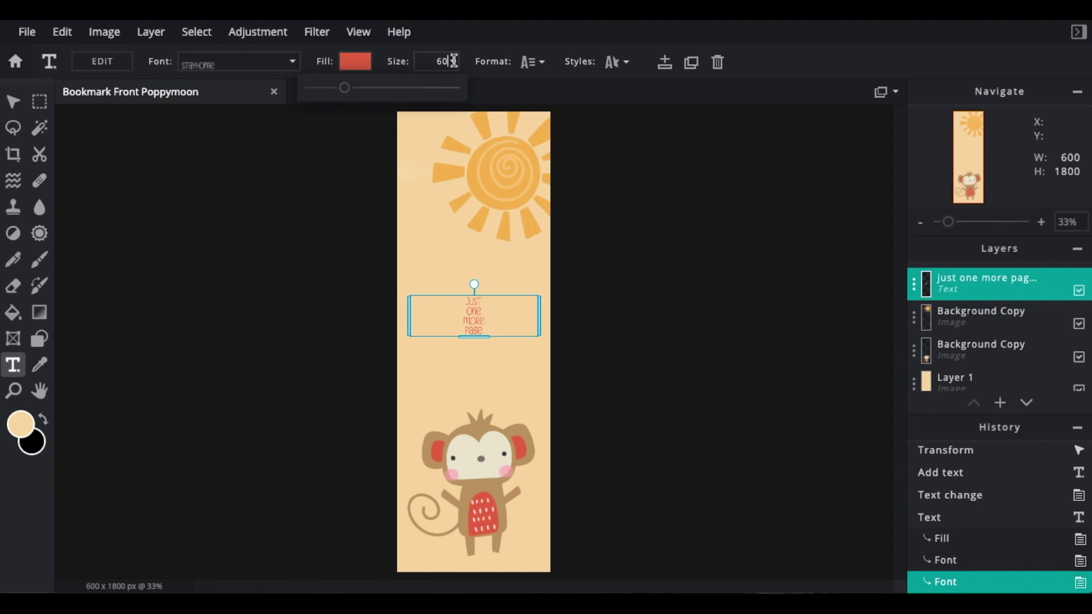
drag(344, 88, 387, 97)
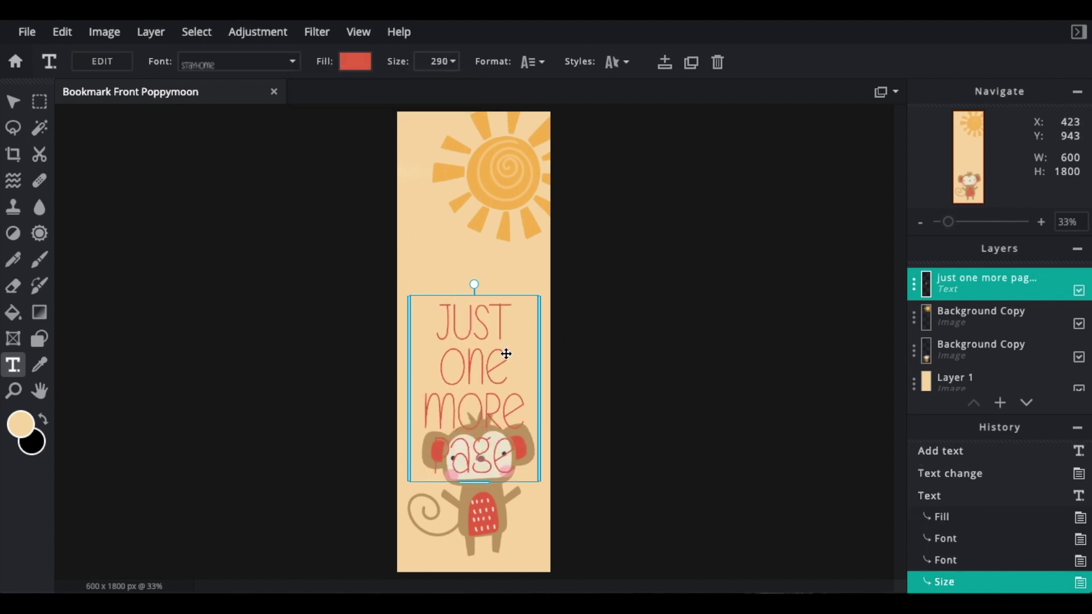
Step: Reduce the text to size 270 and position it between the sun and the monkey
drag(484, 337, 488, 280)
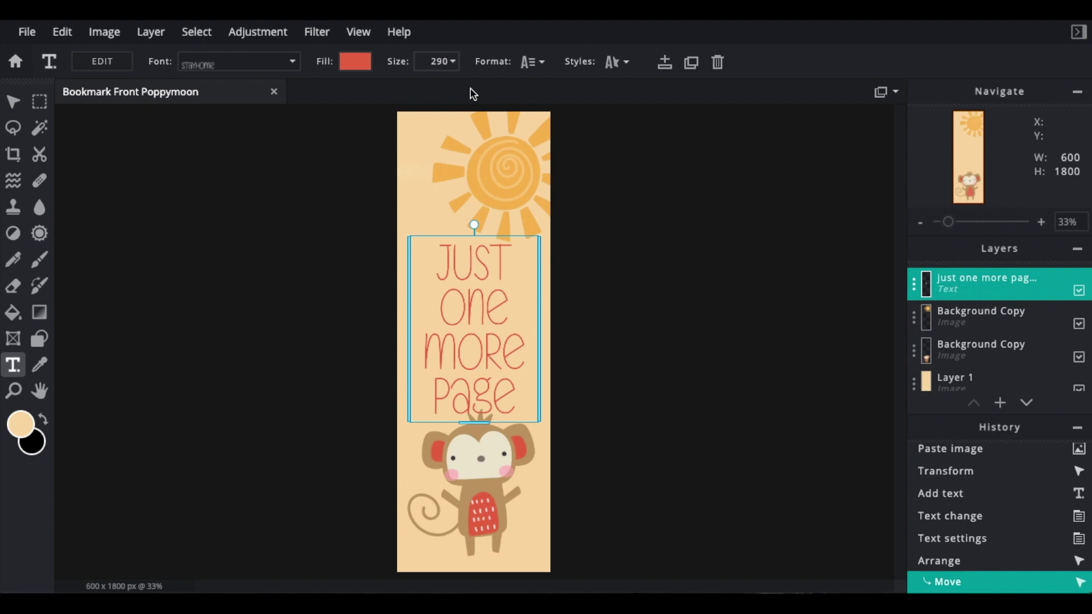
click(446, 62)
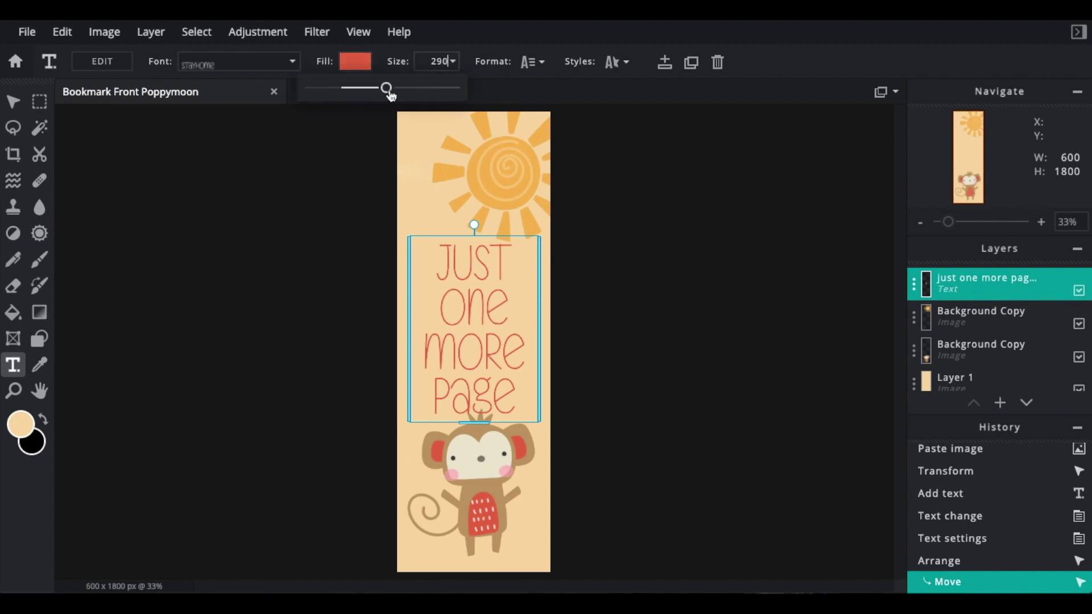
double_click(436, 64)
text(270)
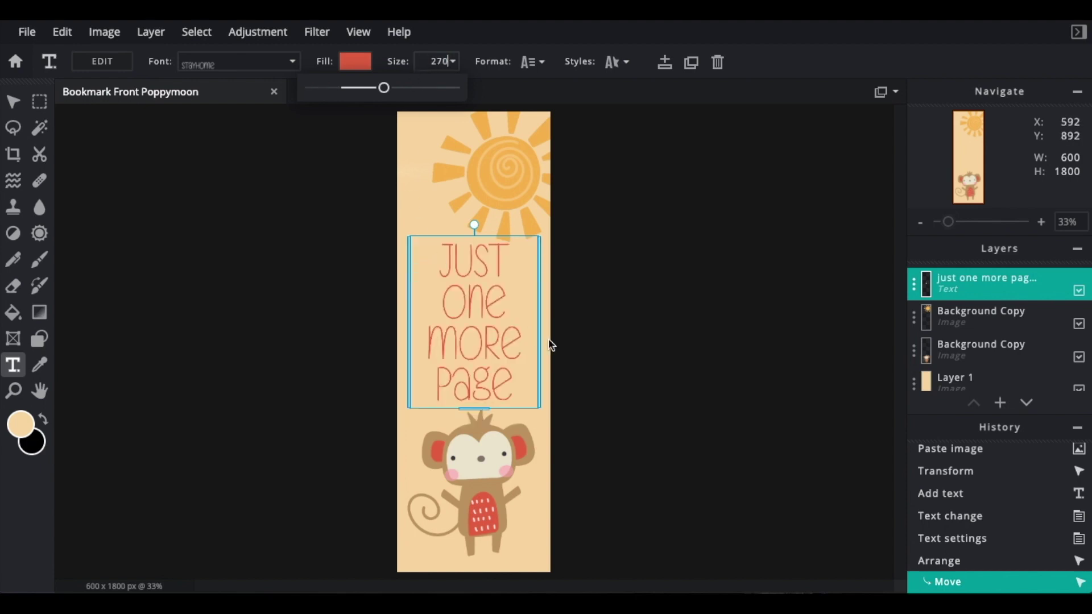
click(465, 334)
drag(462, 279, 462, 281)
click(661, 367)
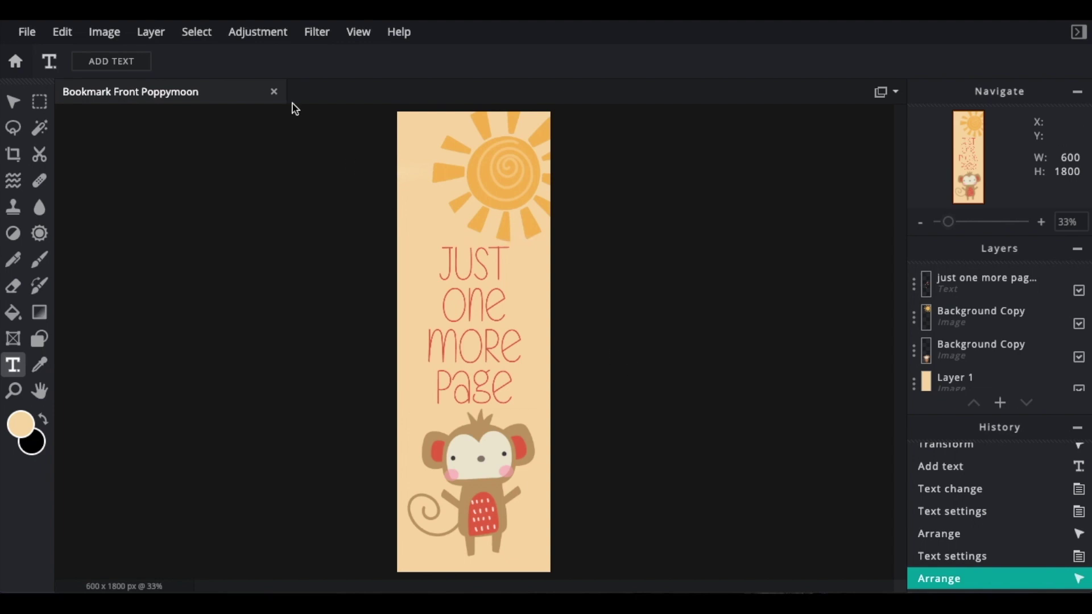
Step: Create a new 600 x 1800 px image with a white background, named "Bookmark Back Poppymoon"
click(36, 45)
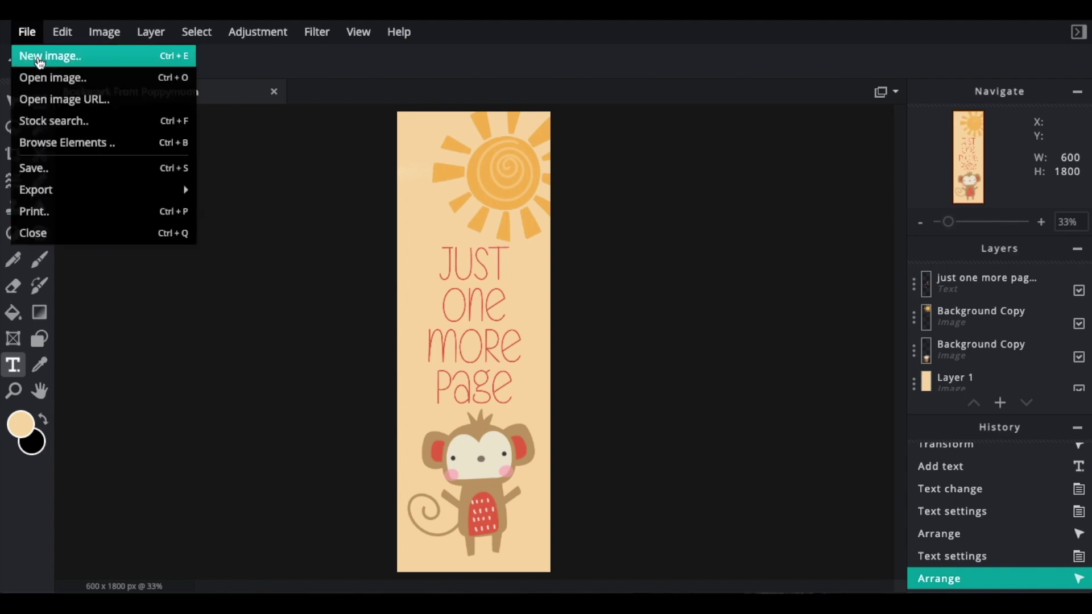
click(39, 57)
click(349, 188)
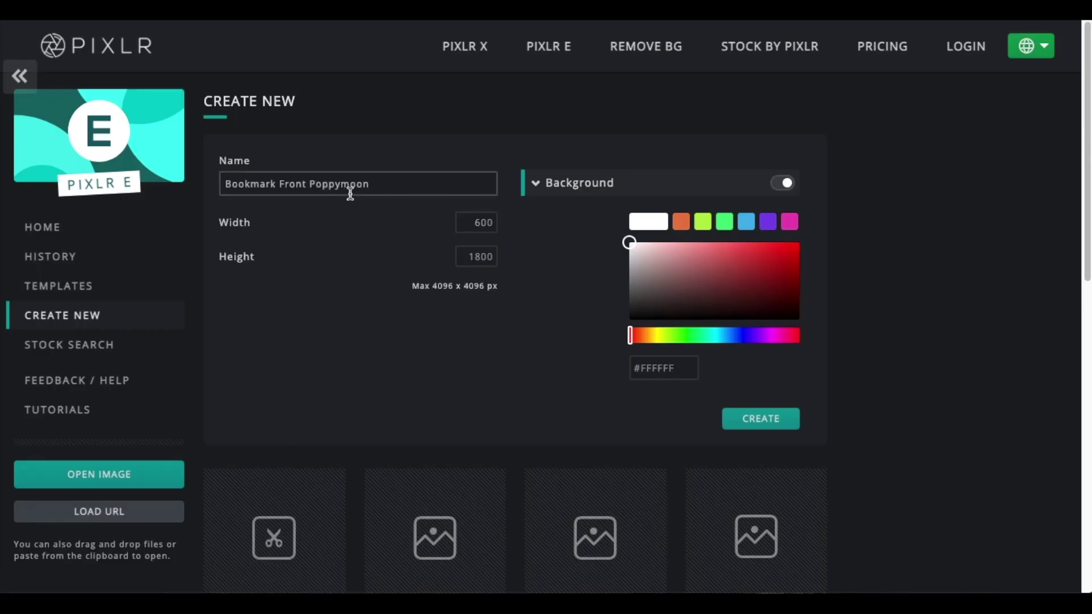
double_click(292, 185)
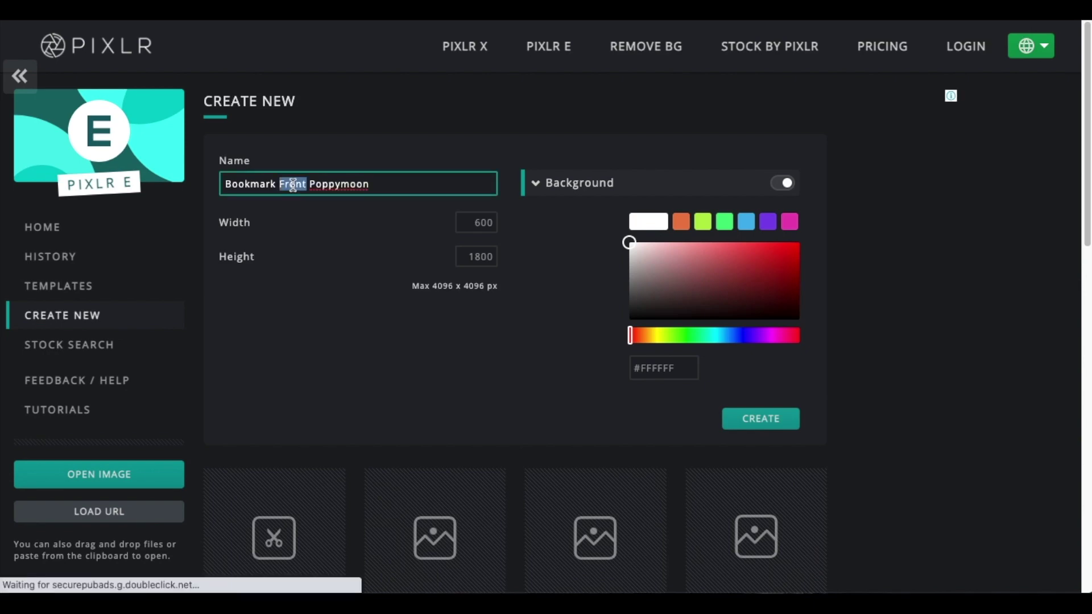
text(Back)
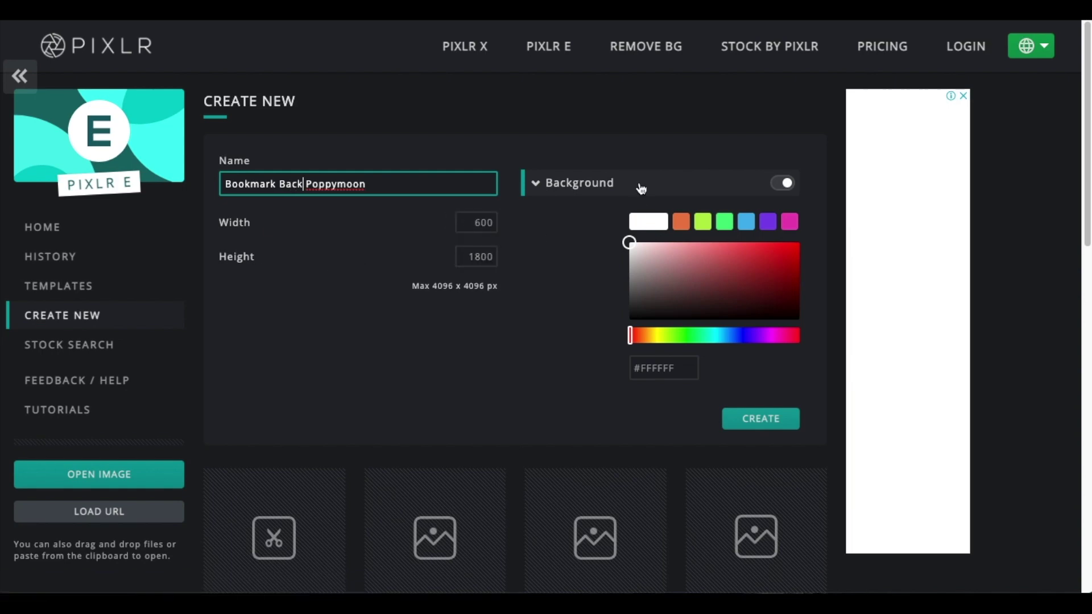
click(650, 233)
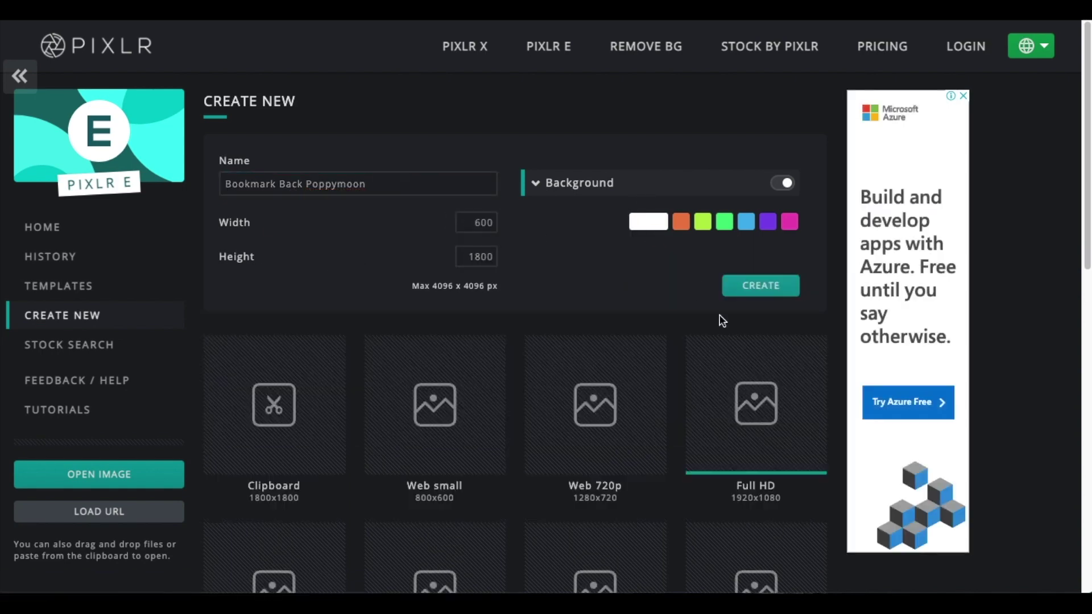
click(761, 286)
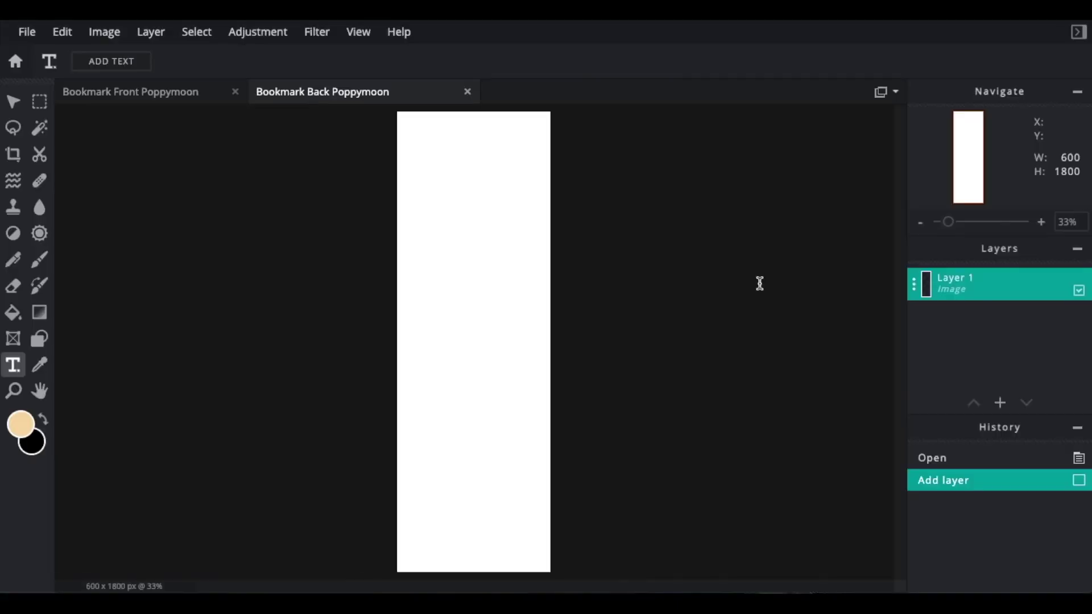
Step: Paint the entire back canvas pale orange with the size 350 brush at 100% opacity
click(171, 93)
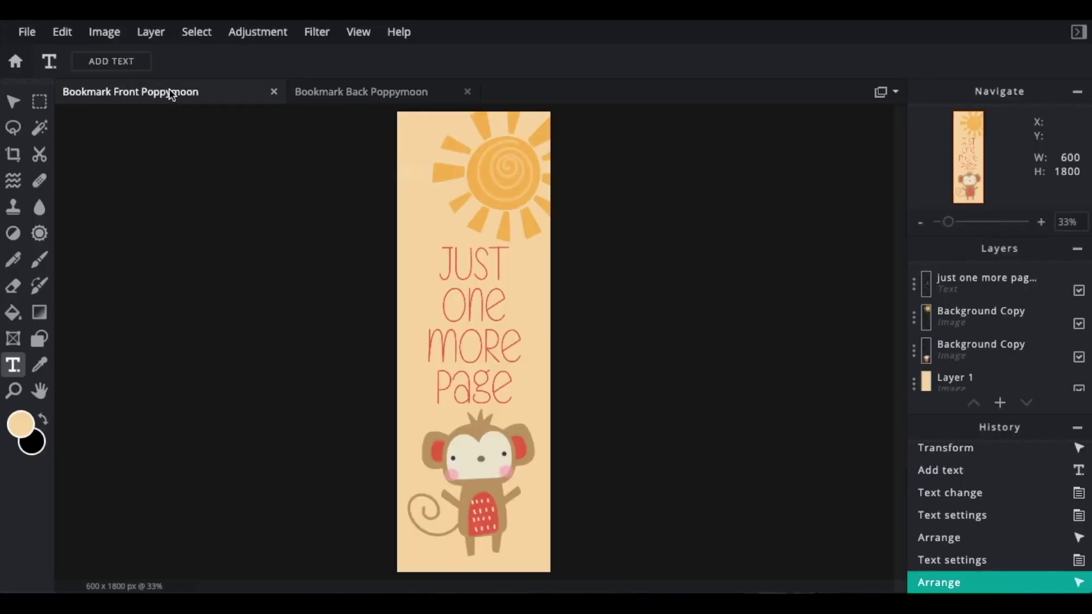
click(355, 96)
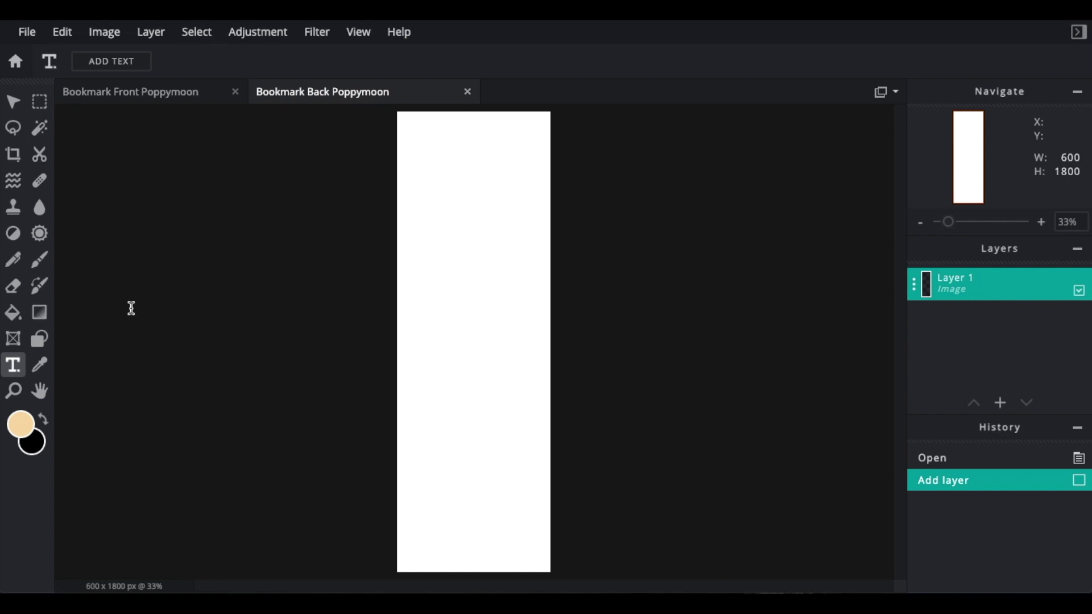
click(38, 261)
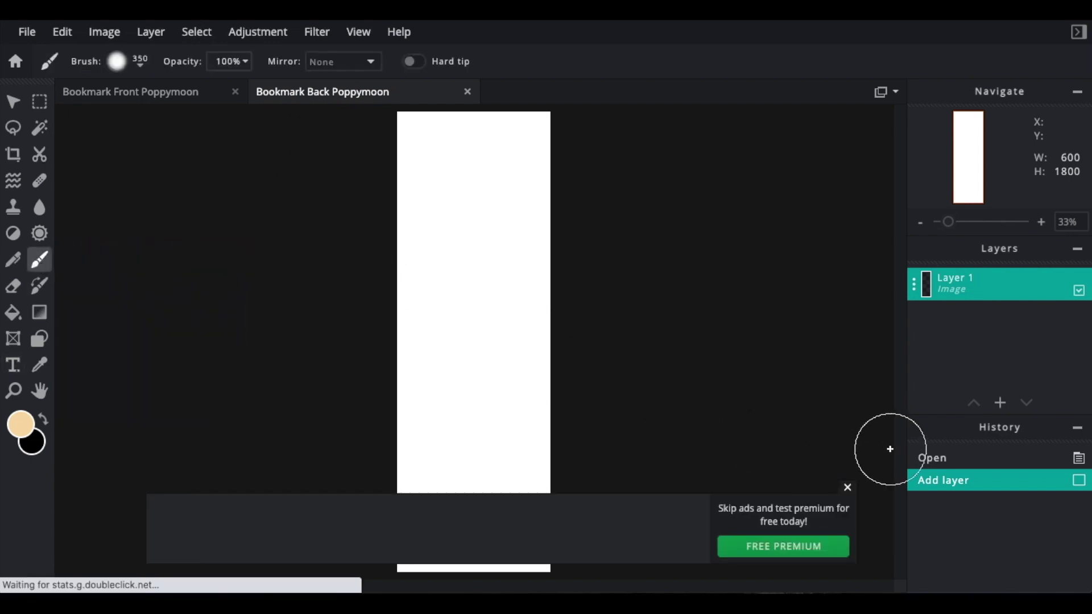
click(847, 487)
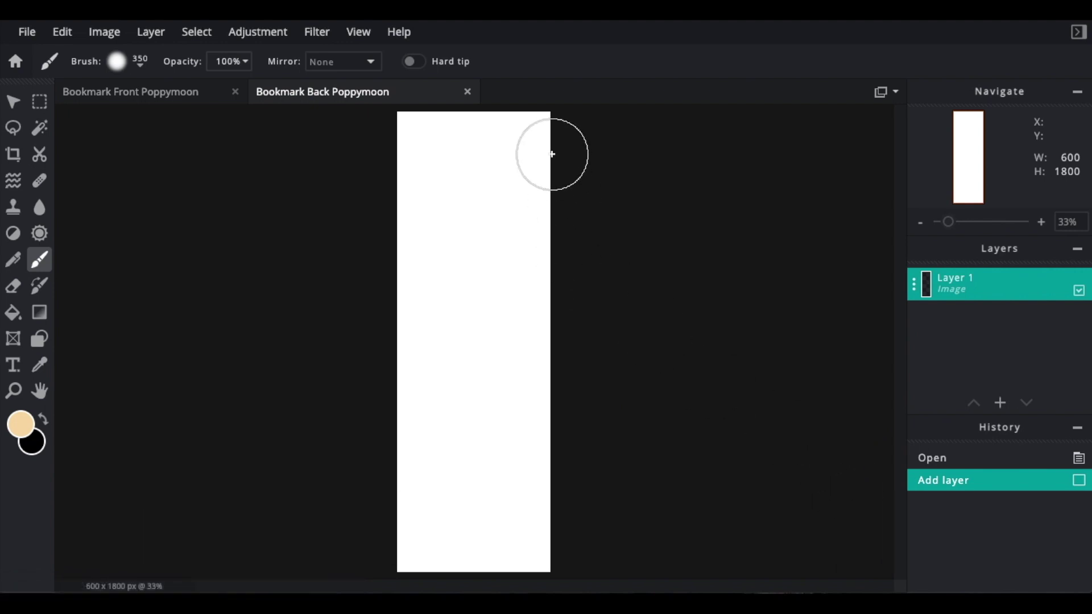
mouse_move(554, 125)
mouse_down()
mouse_move(347, 138)
mouse_move(600, 162)
mouse_move(347, 198)
mouse_move(418, 227)
mouse_move(622, 254)
mouse_move(327, 285)
mouse_move(587, 341)
mouse_move(302, 383)
mouse_move(526, 395)
mouse_move(583, 431)
mouse_move(255, 478)
mouse_move(559, 531)
mouse_move(303, 560)
mouse_move(330, 567)
mouse_move(597, 544)
mouse_up()
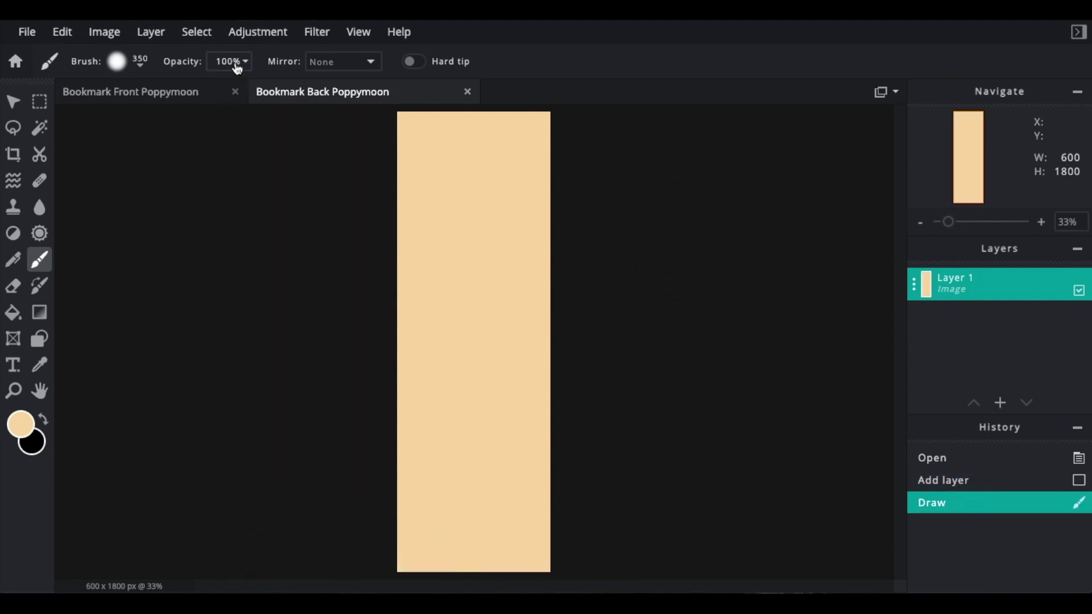
Step: Open the palm tree image tropicana clipart-04.png from the Tropicana kit by Poppymoon folder
click(29, 33)
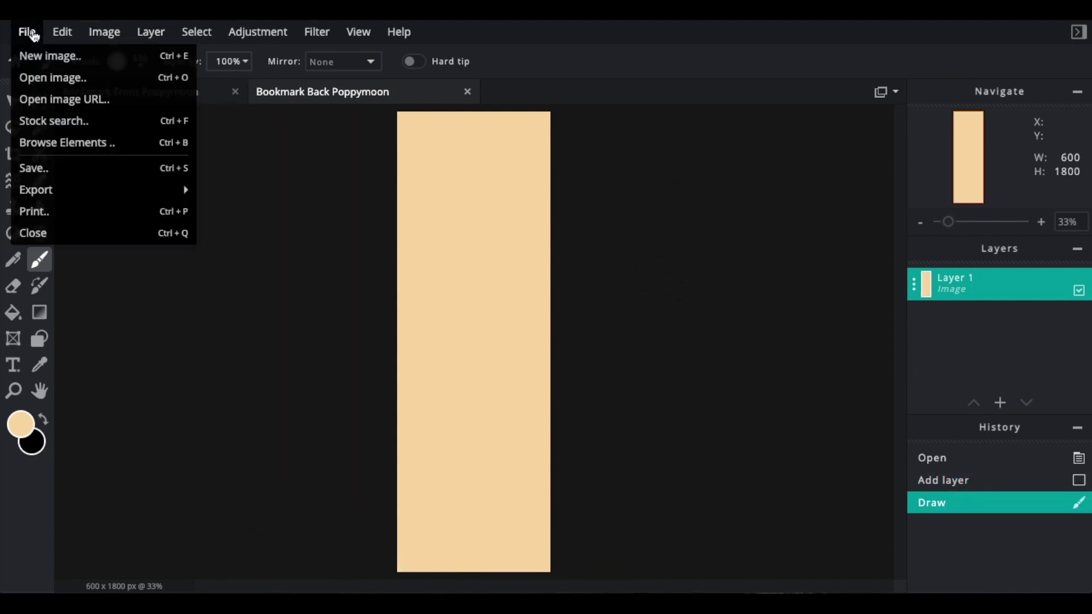
click(38, 80)
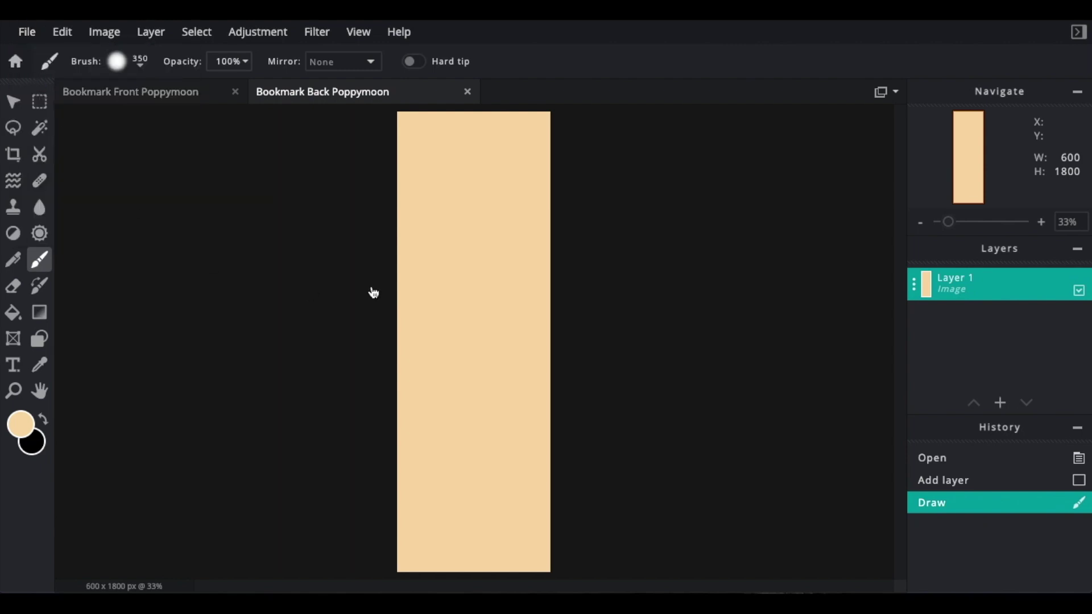
click(597, 21)
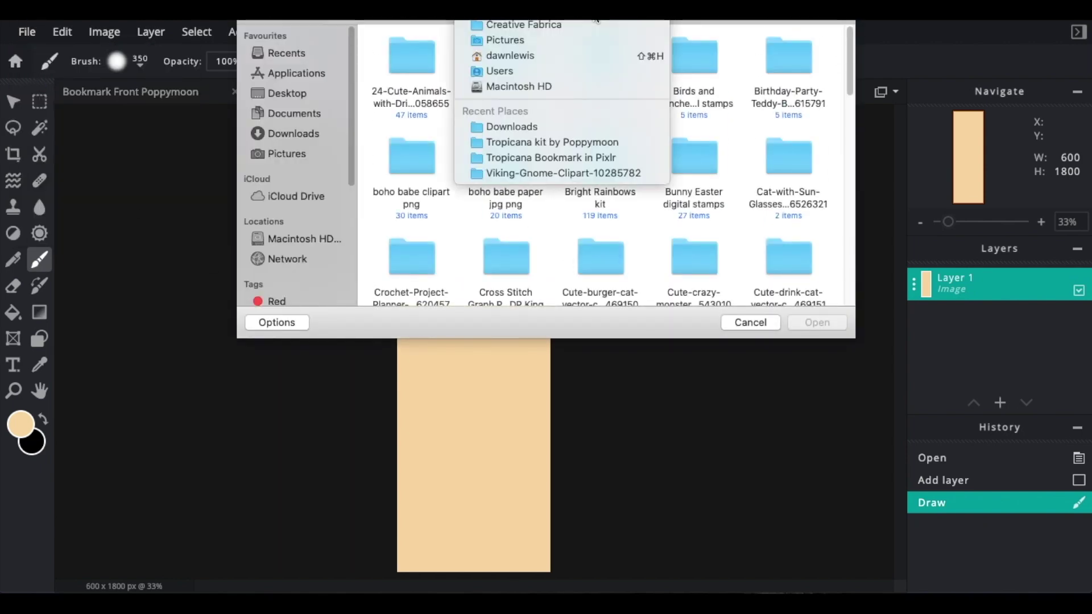
click(597, 23)
scroll(606, 148, down, 15)
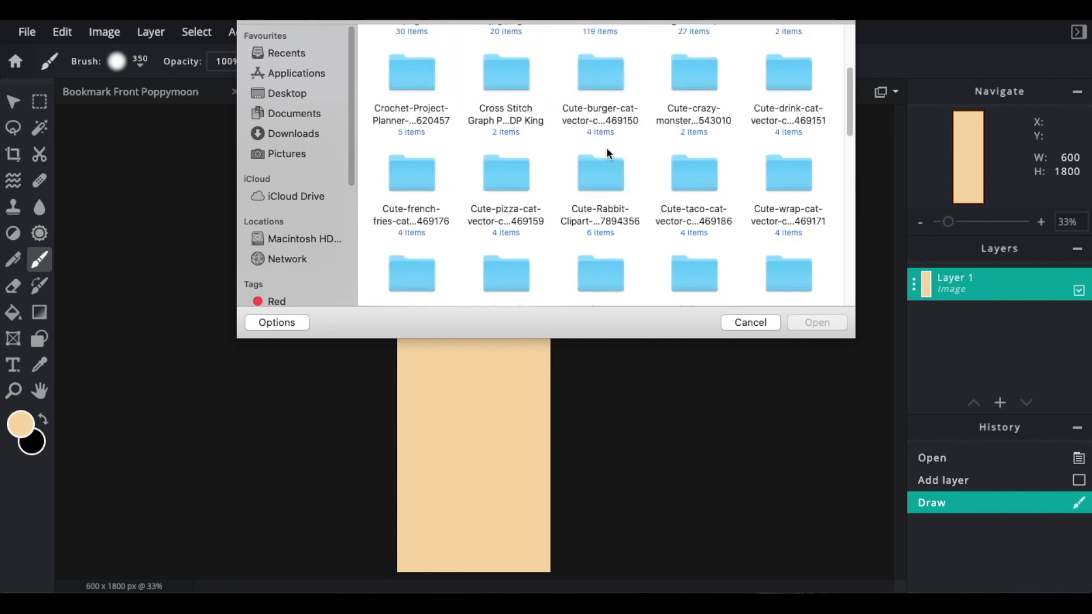
scroll(605, 148, down, 2)
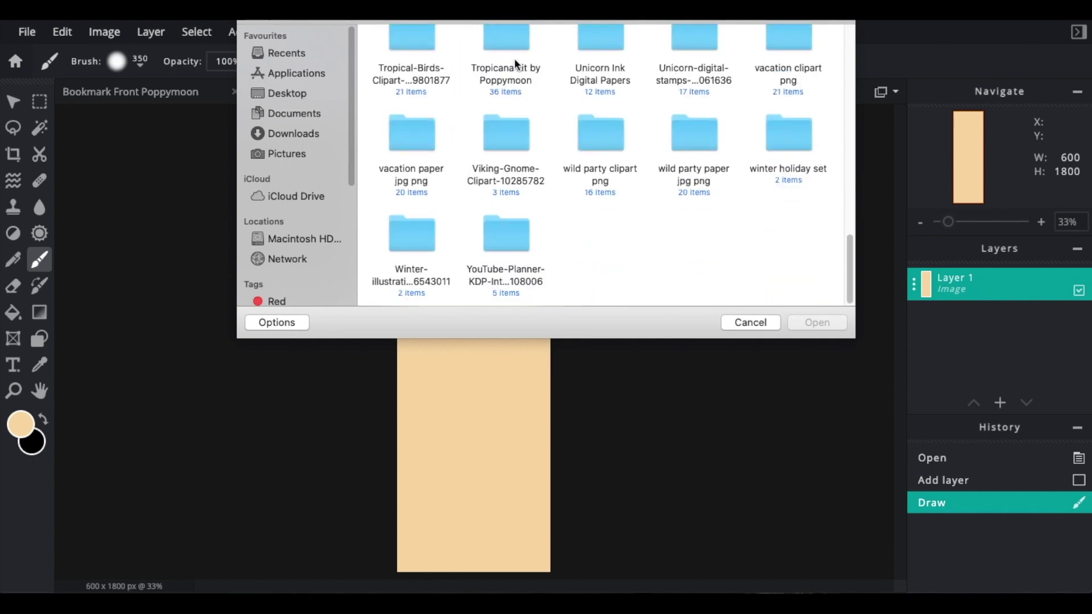
double_click(509, 40)
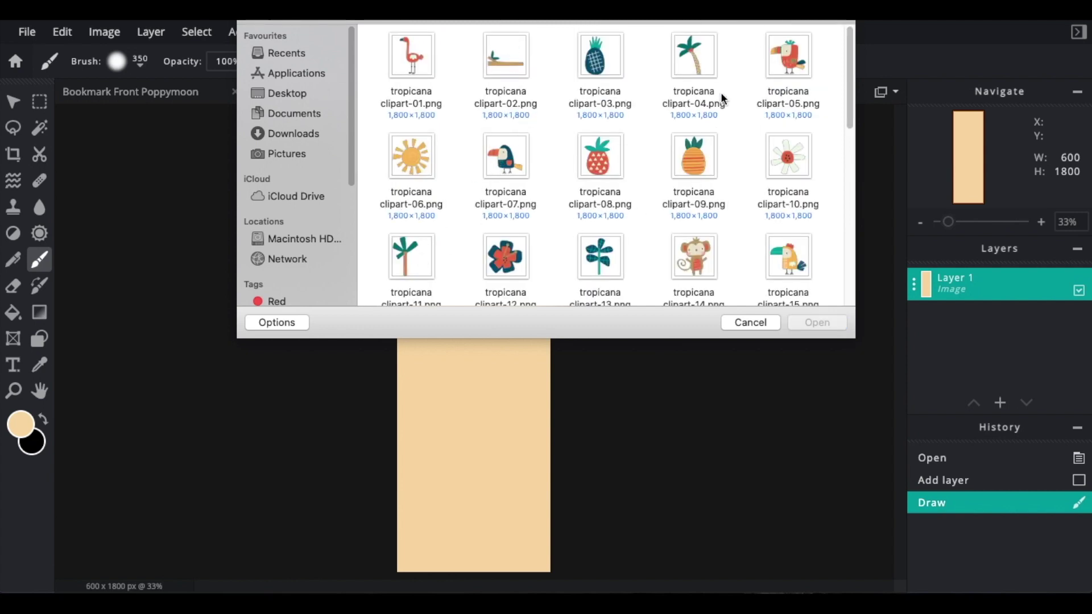
click(694, 63)
double_click(695, 62)
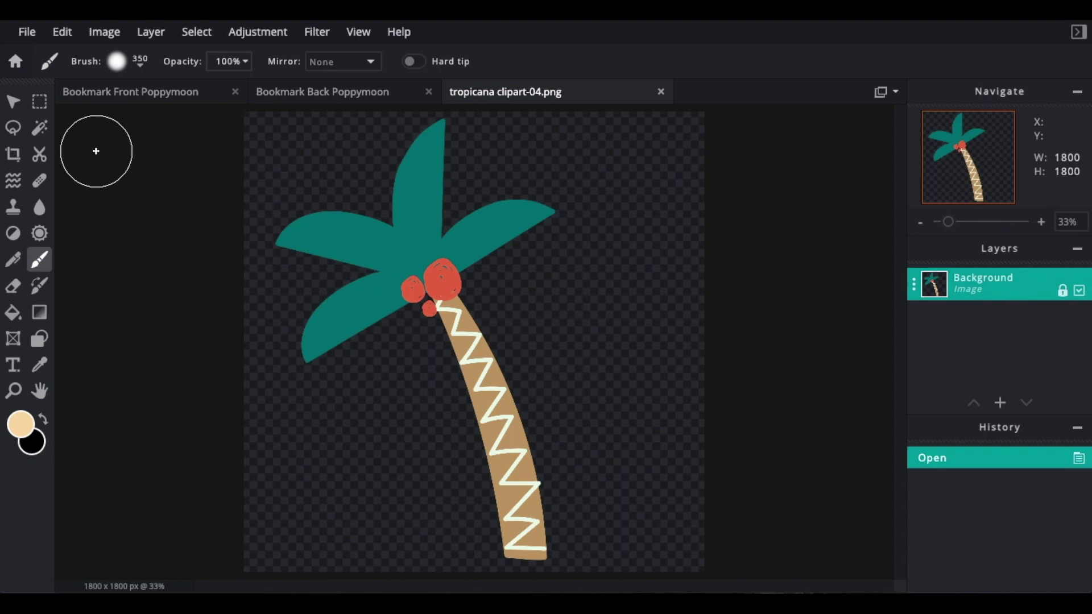
Step: Copy the palm tree with a rectangular marquee, close the clipart file, and paste it into the bookmark back
click(39, 102)
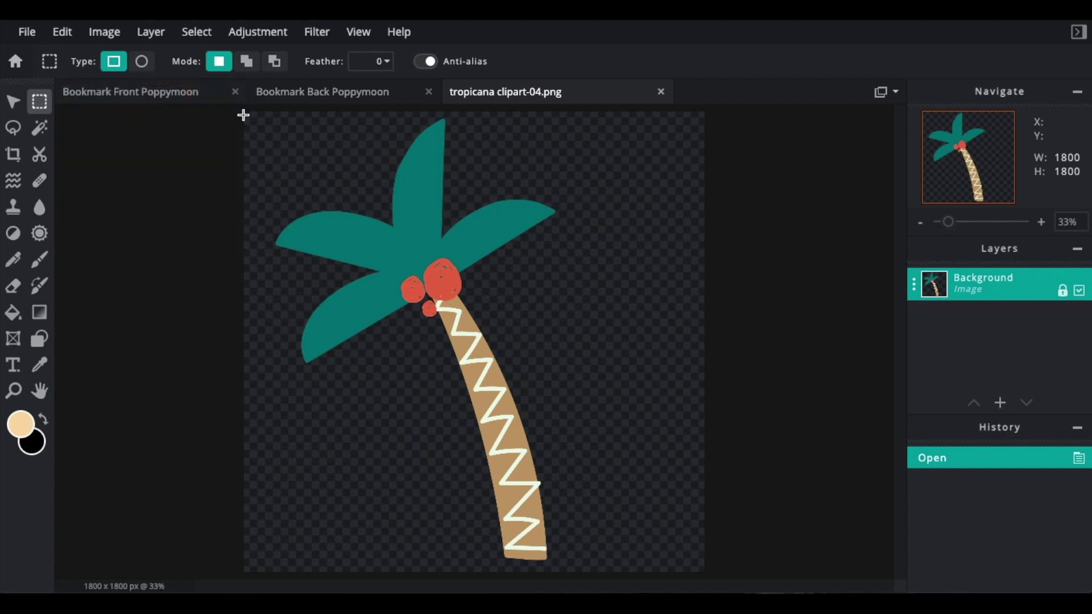
drag(242, 111, 629, 569)
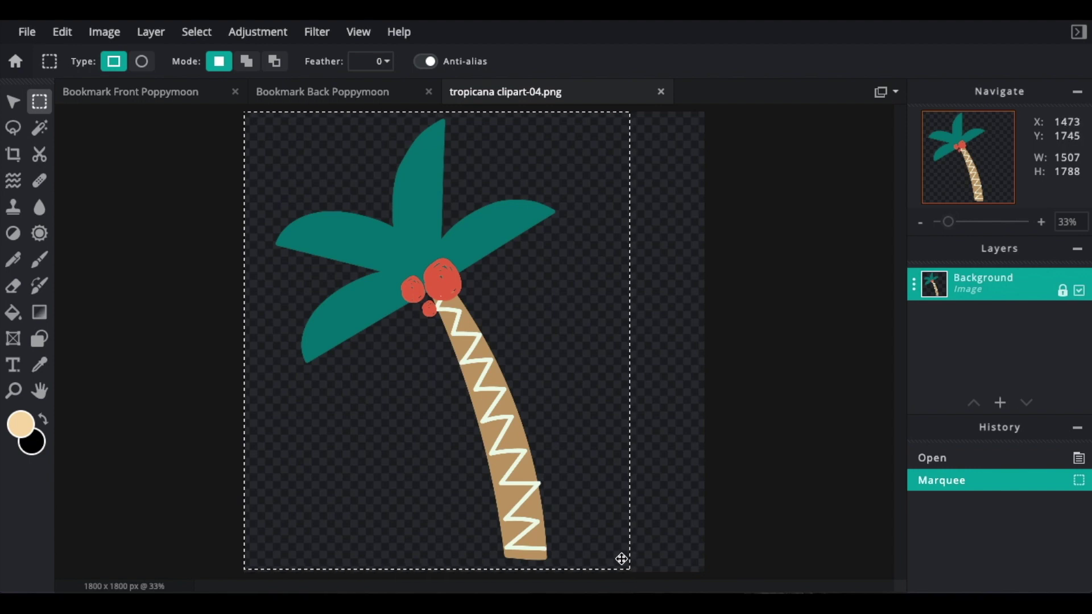
key(ctrl+c)
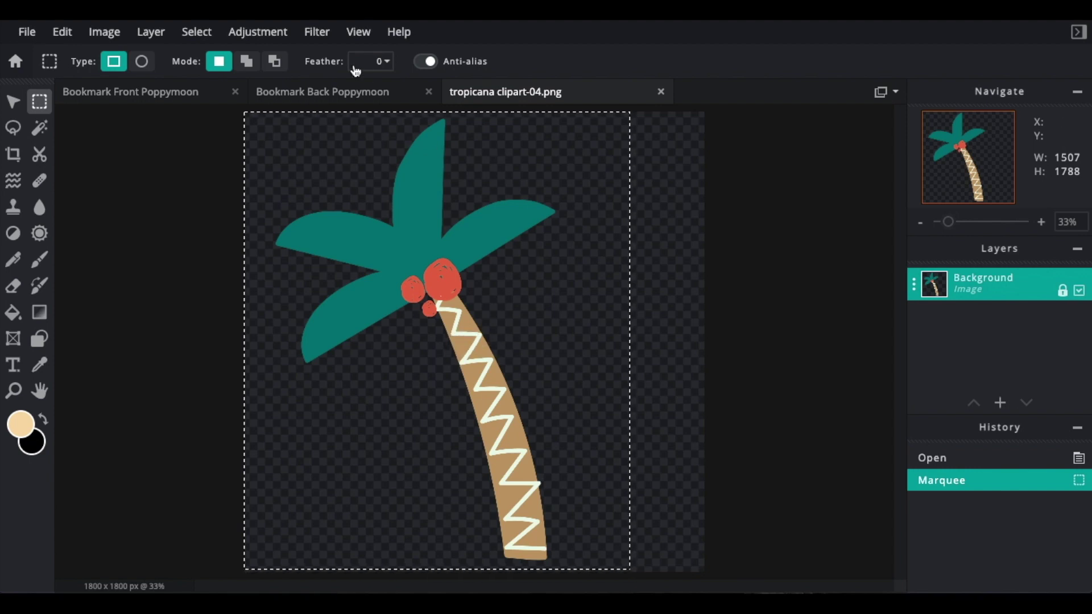
click(661, 92)
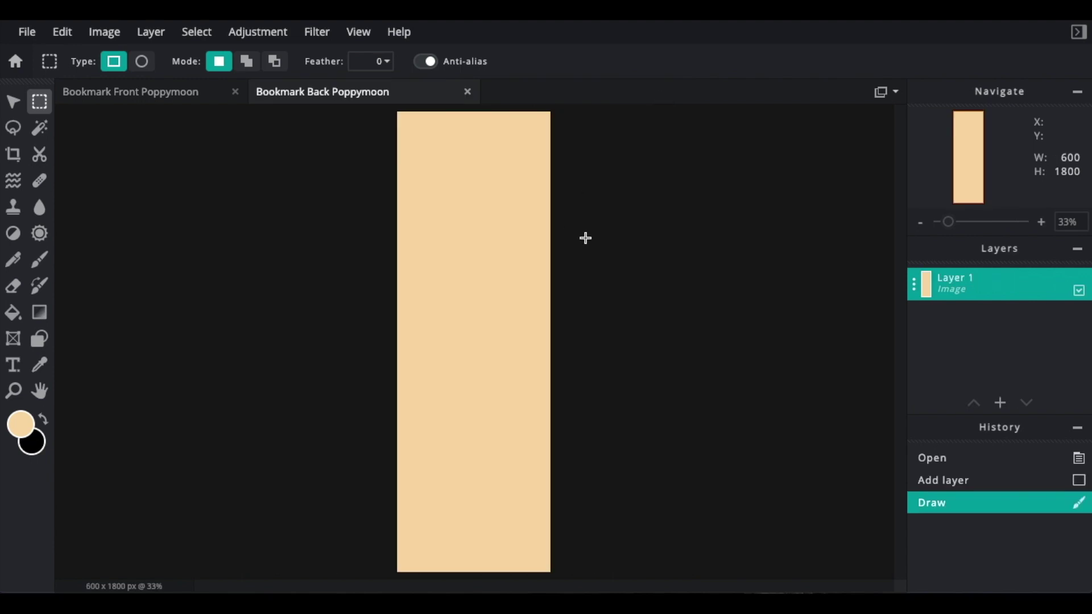
key(ctrl+v)
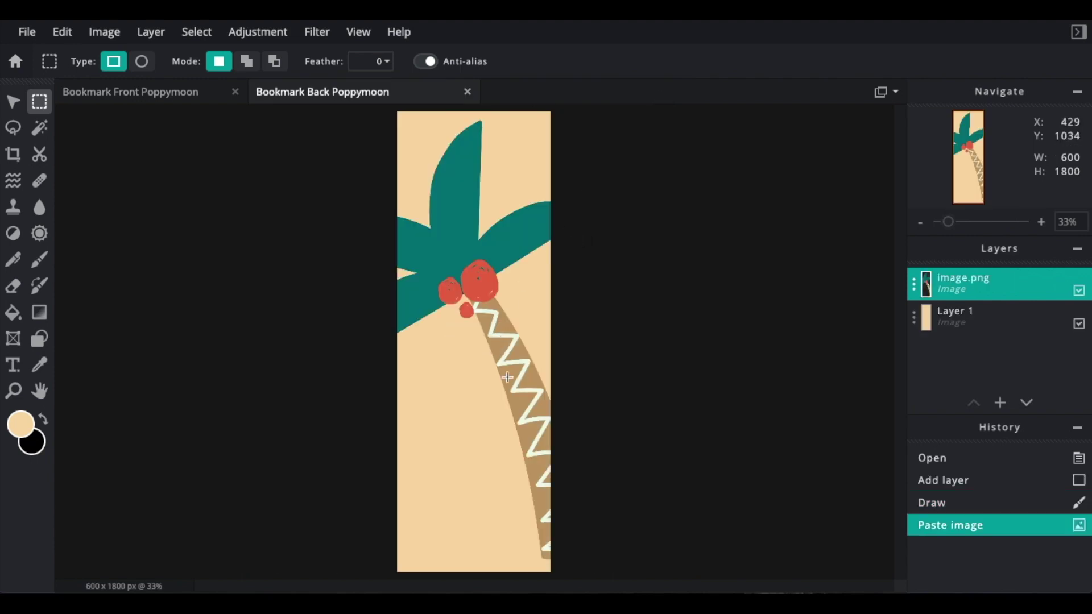
Step: Scale the palm tree down to about 533 x 633 px and place it in the lower half of the bookmark
click(14, 103)
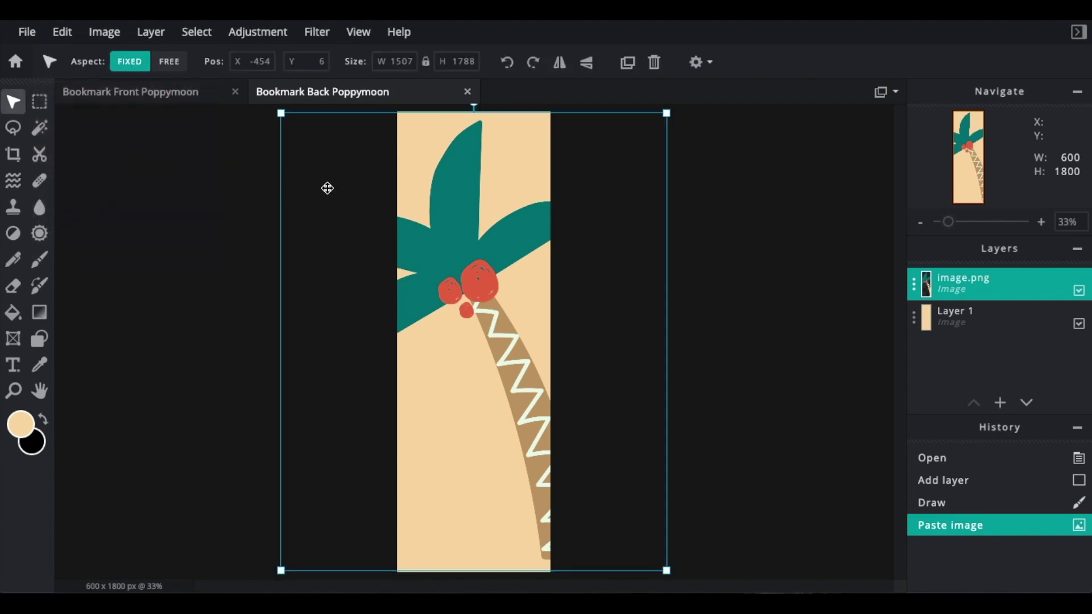
drag(281, 112, 484, 353)
drag(565, 428, 487, 401)
drag(397, 323, 443, 377)
drag(508, 469, 482, 476)
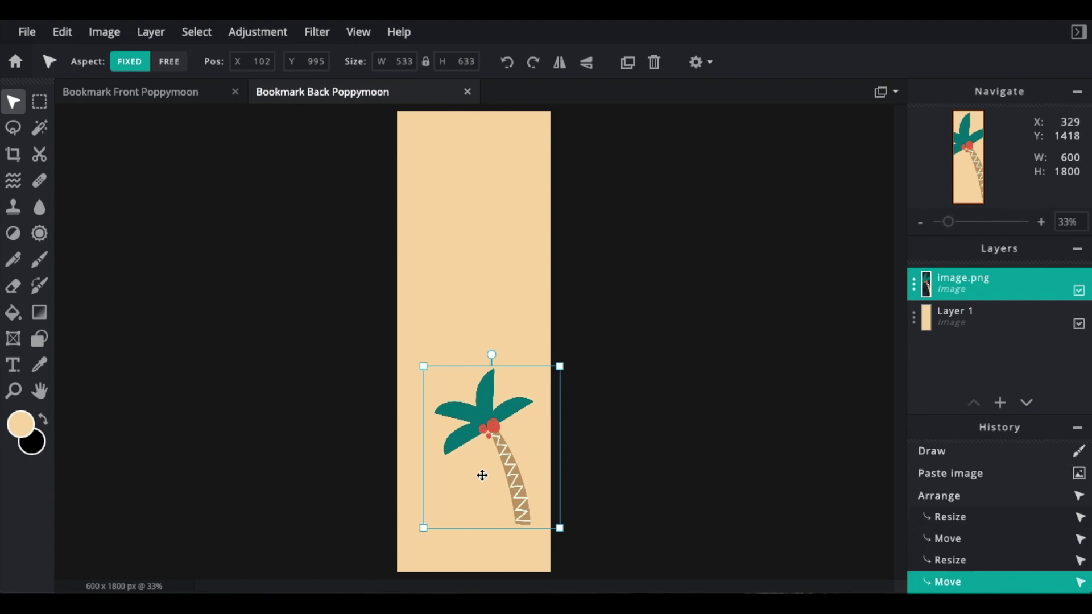
drag(509, 466, 510, 454)
click(666, 438)
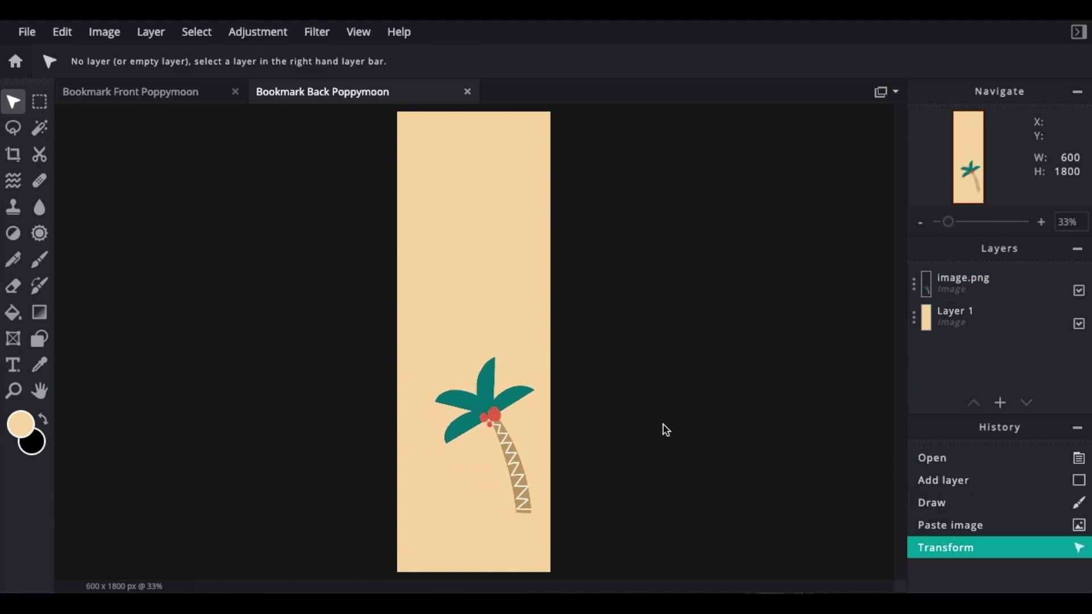
Step: Add a text layer to the bookmark back containing the maker's website address
click(14, 371)
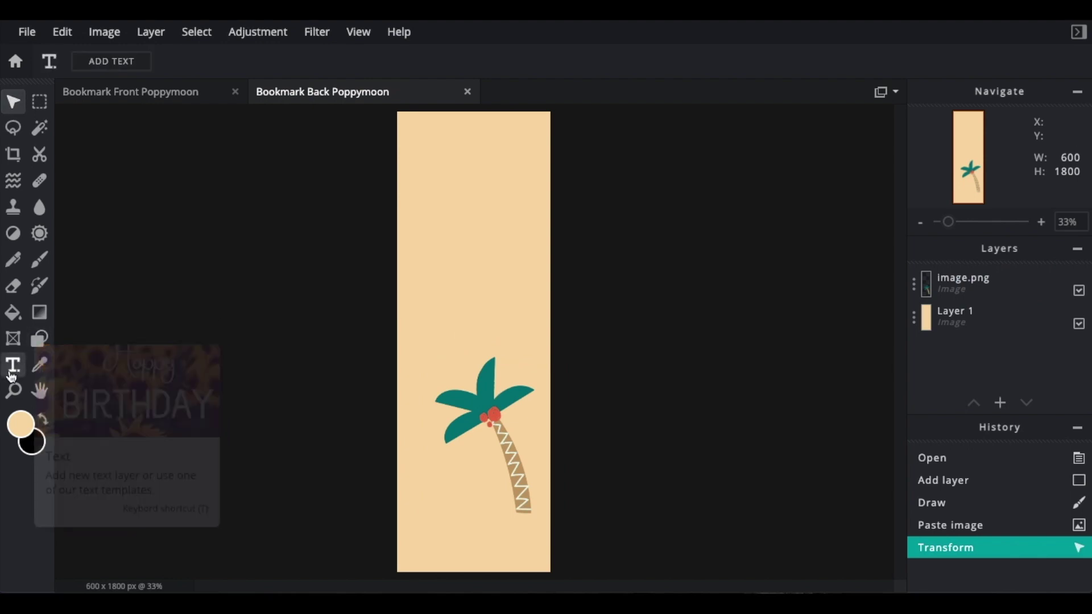
click(466, 217)
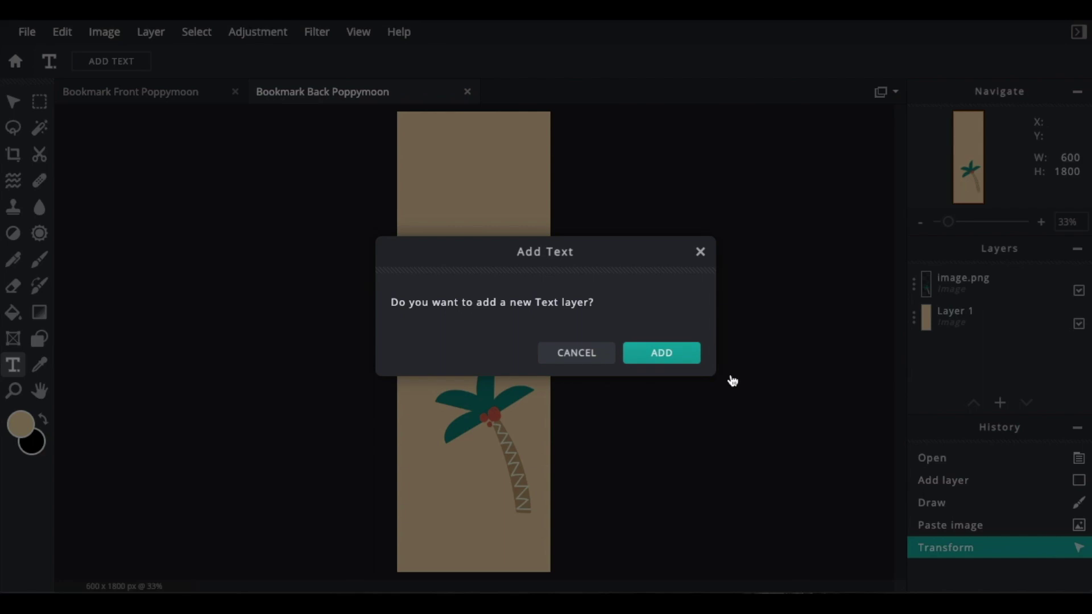
click(658, 351)
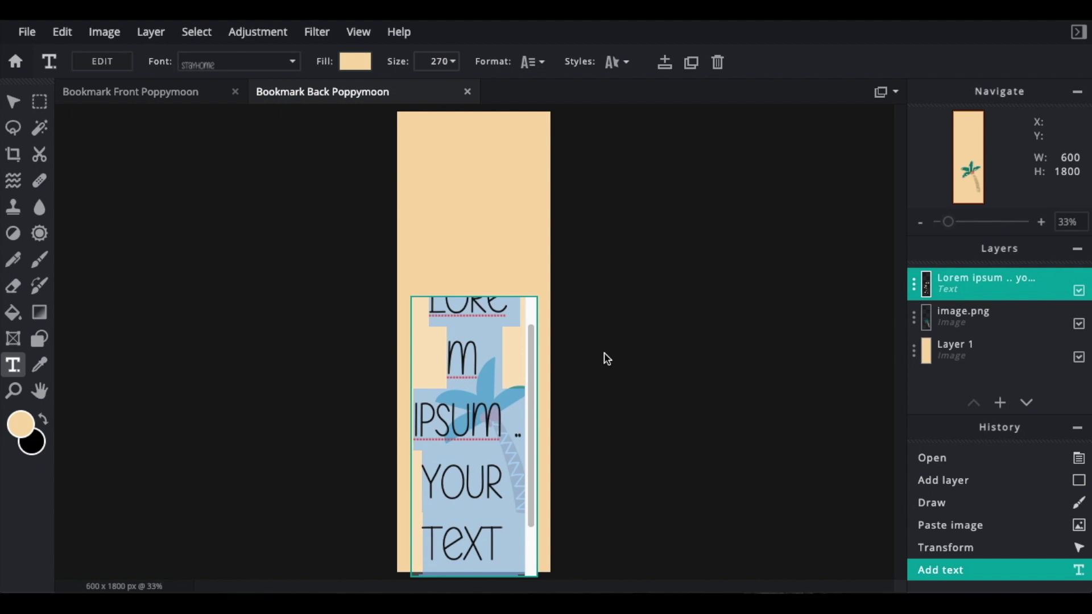
text(www.)
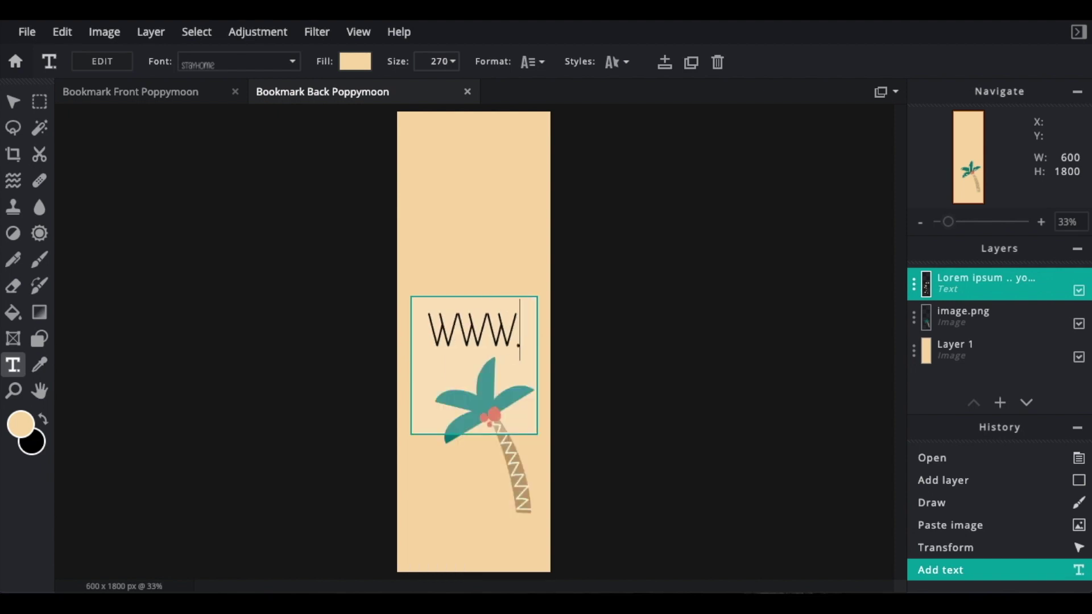
text(dawnlewis.com.)
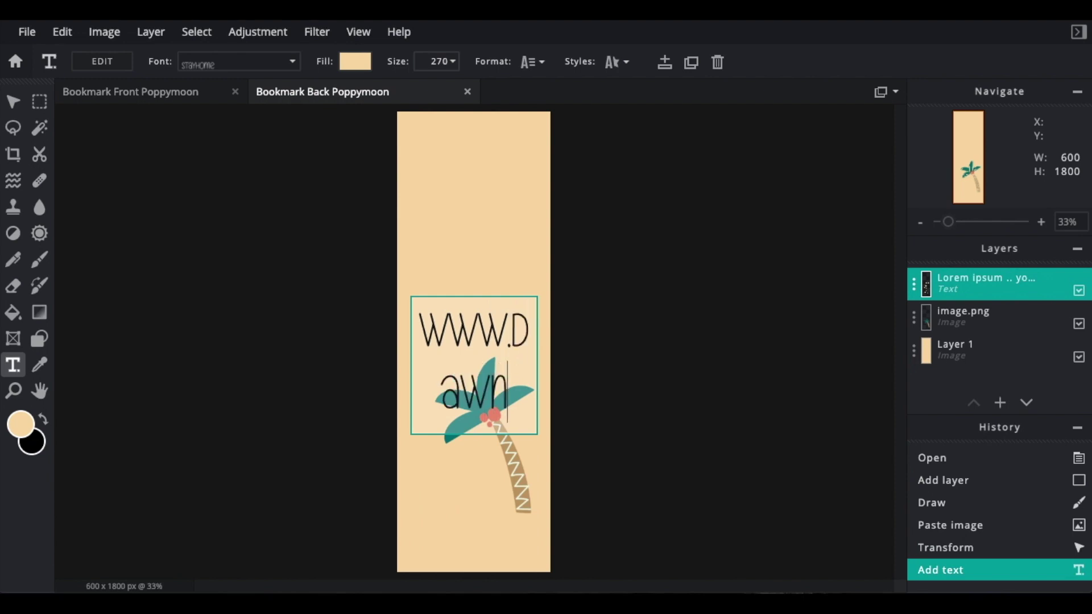
text(au)
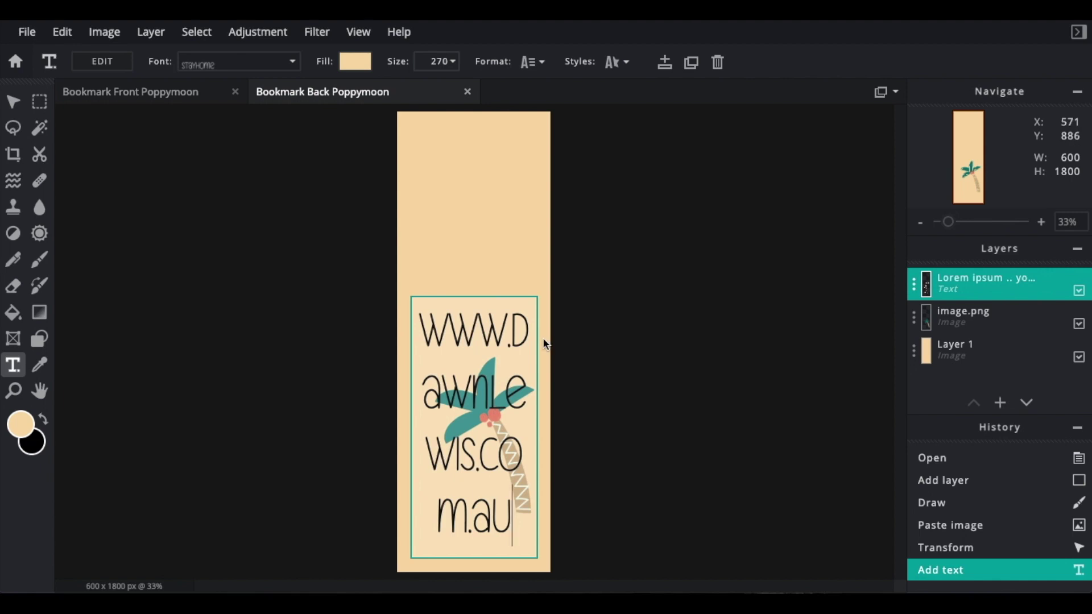
Step: Set the fill colour of the website address text to black, #020000
click(499, 373)
drag(421, 318, 542, 504)
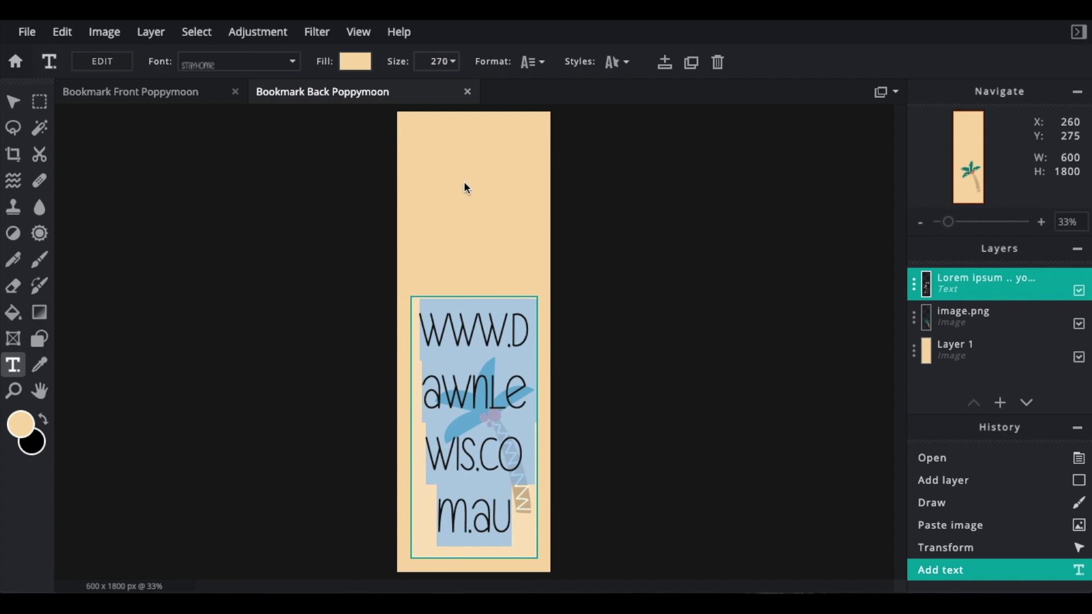
click(362, 66)
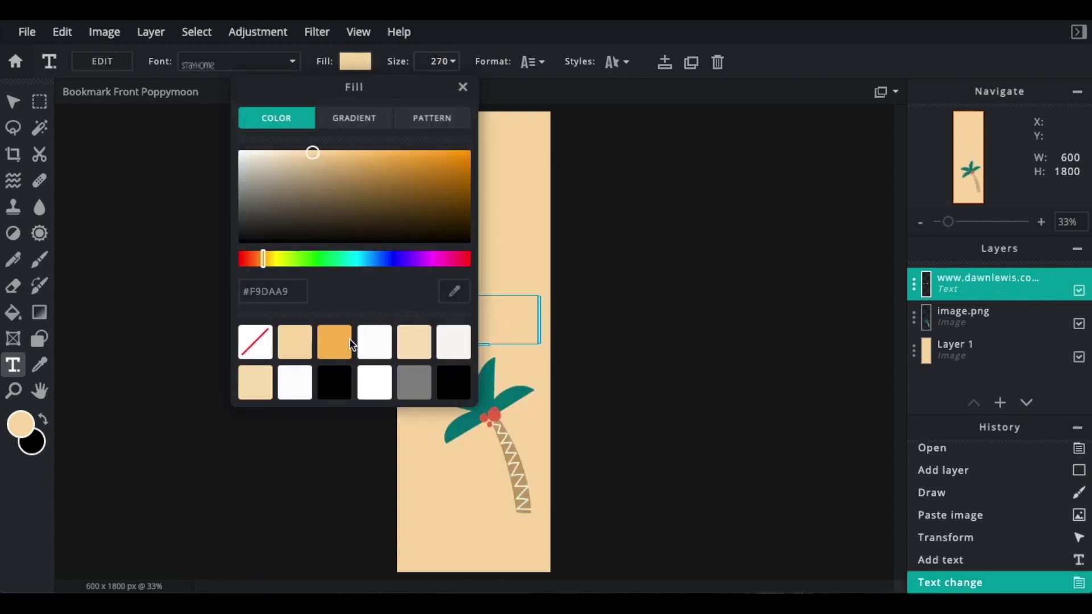
click(341, 394)
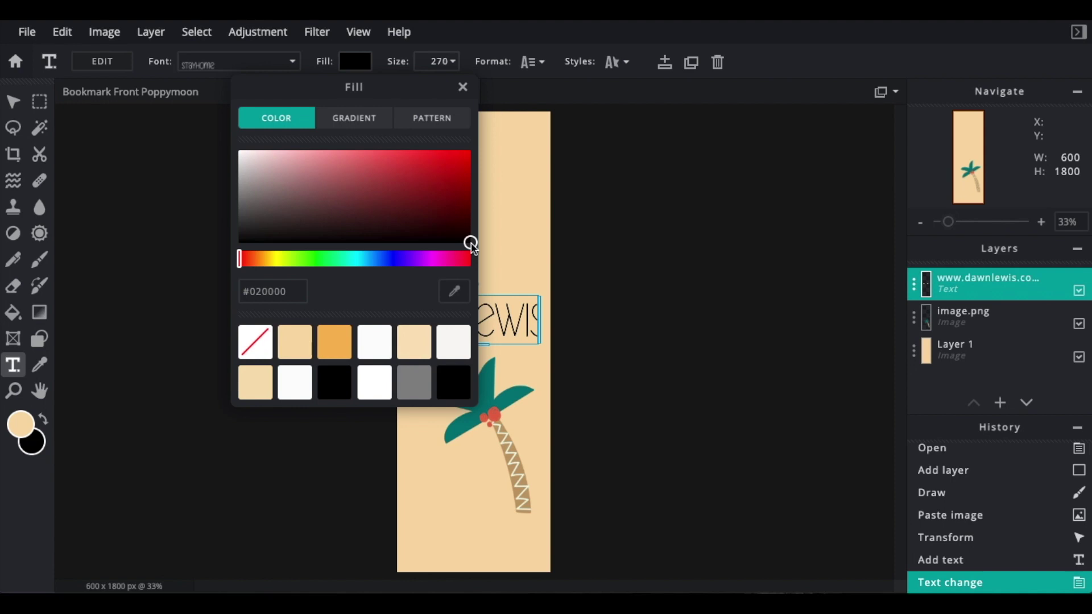
Step: Reduce the website address text to size 86 and place it near the bookmark's lower edge, below the palm tree
click(452, 66)
click(452, 66)
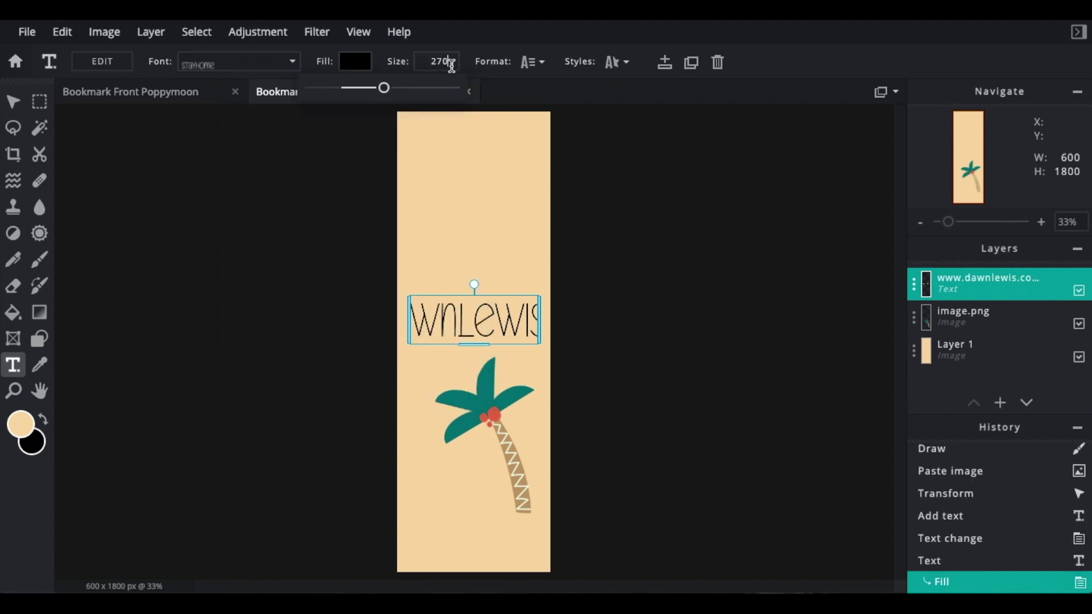
drag(384, 88, 361, 94)
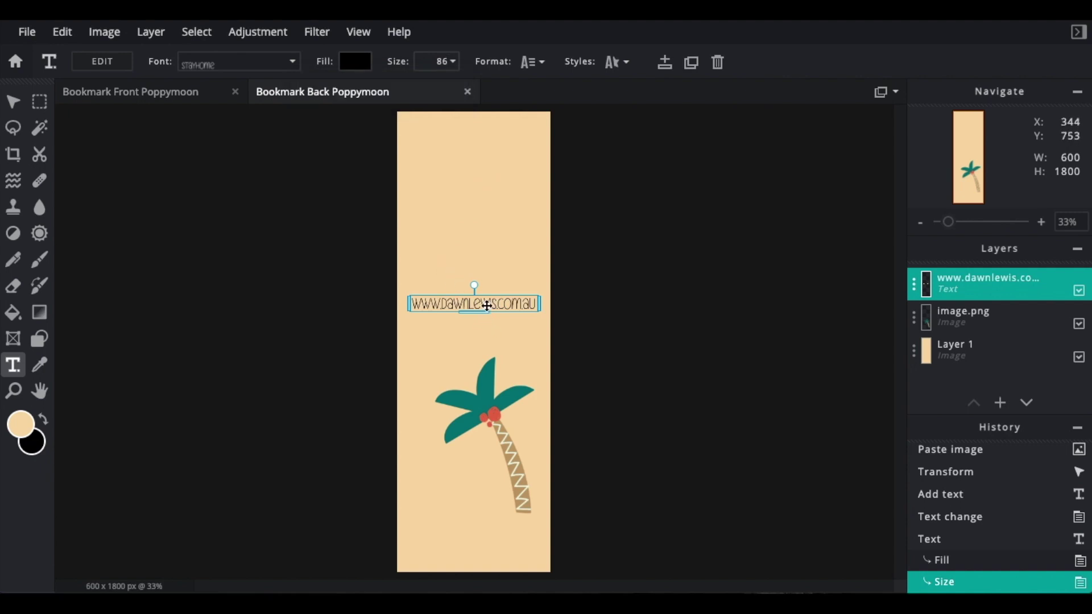
drag(494, 302, 493, 545)
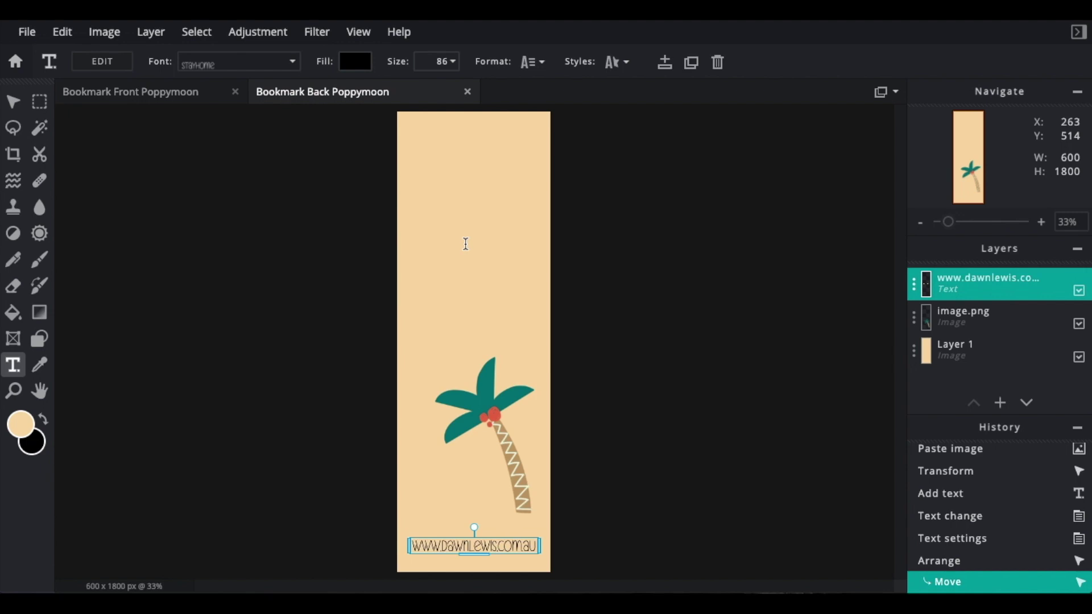
key(ctrl+z)
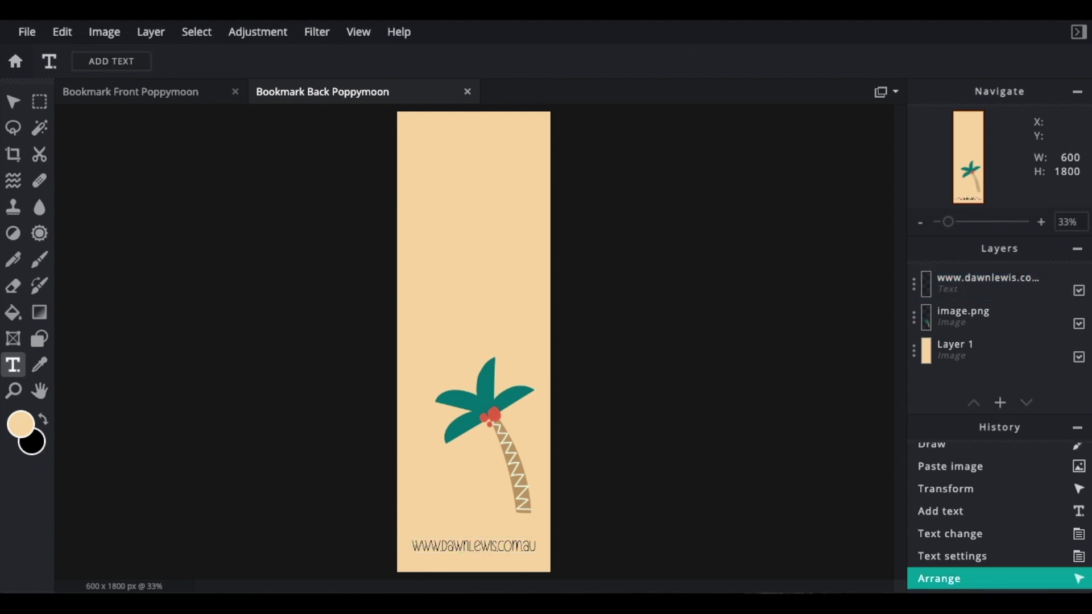
Step: Add a second text layer reading "Handmade By" with the maker's full name on the line below
click(481, 260)
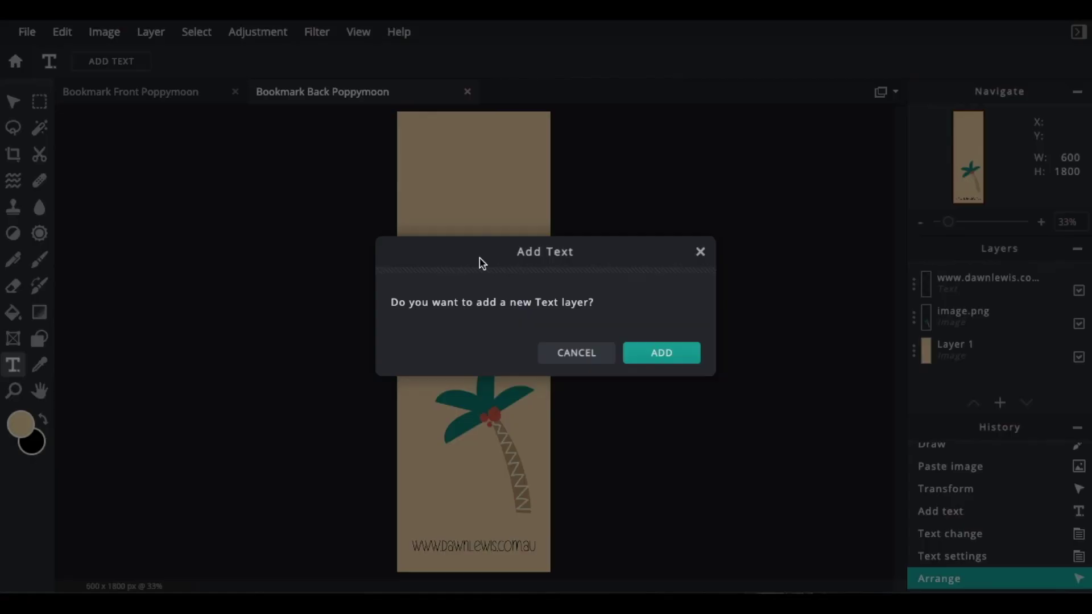
click(659, 354)
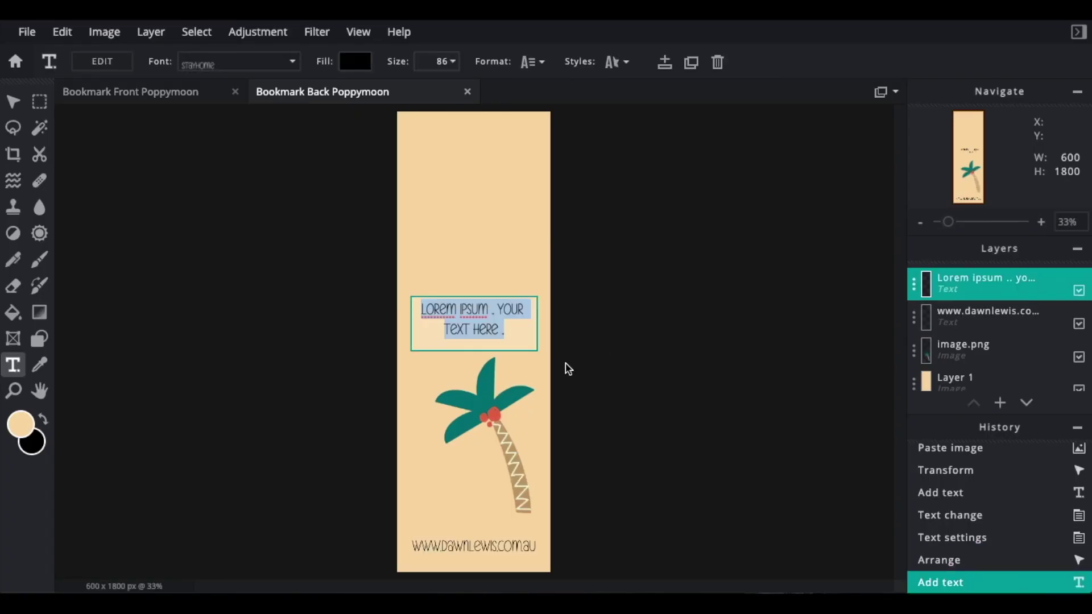
text(Handmade By )
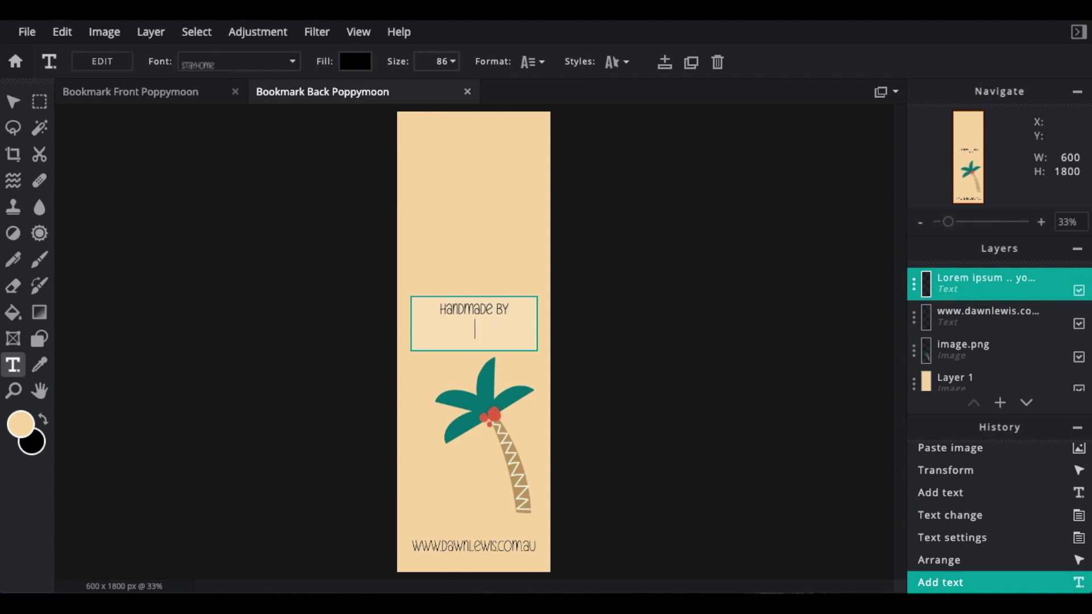
text(Dawn Lewis)
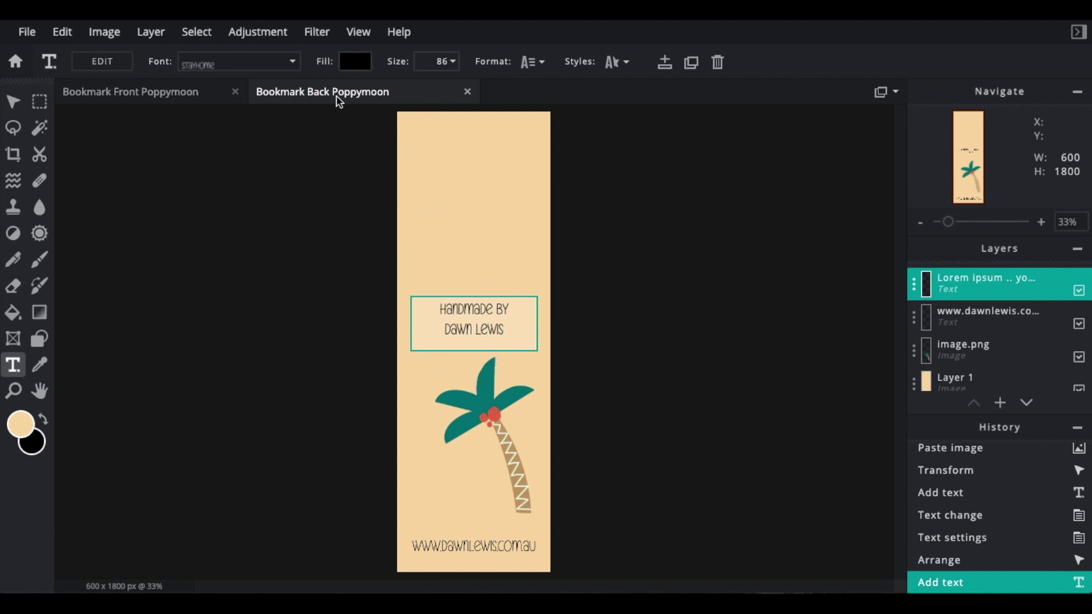
Step: Recolour the "Handmade By" text with the red sampled from the palm tree's fruit
click(359, 62)
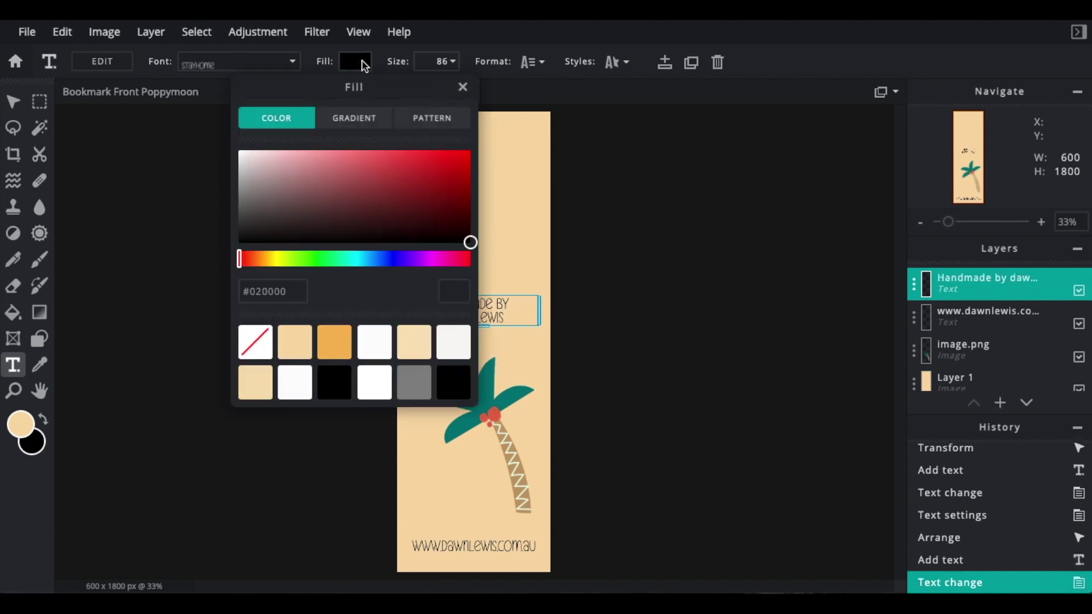
click(450, 293)
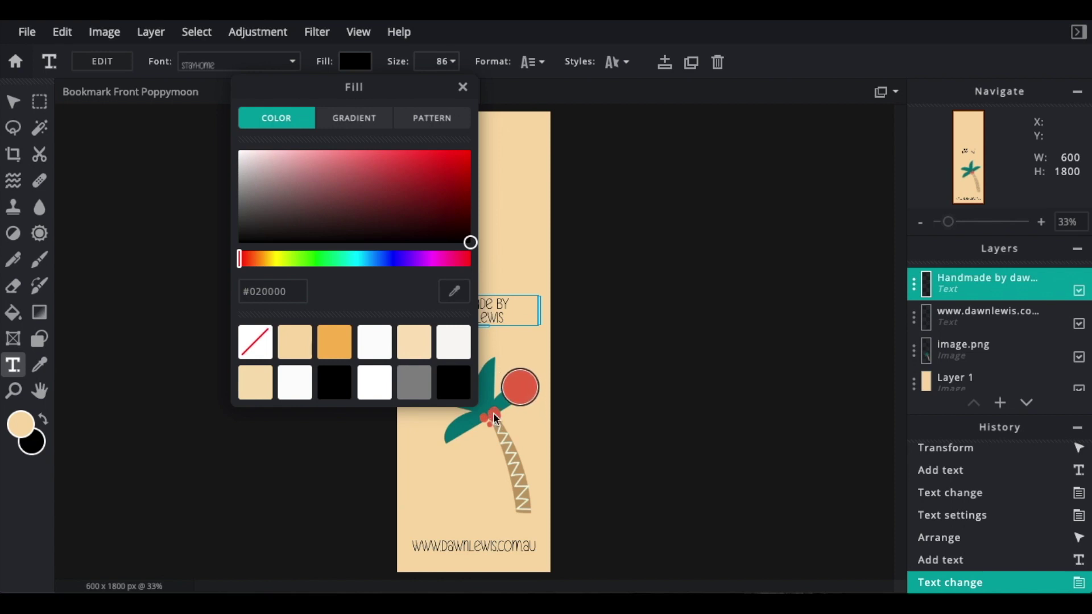
click(492, 418)
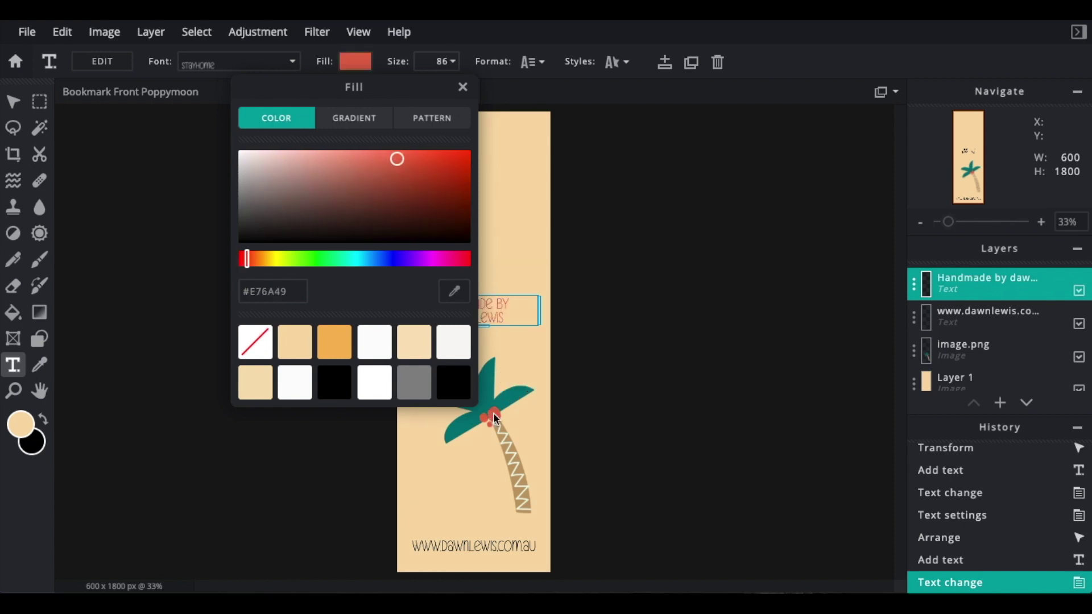
click(366, 67)
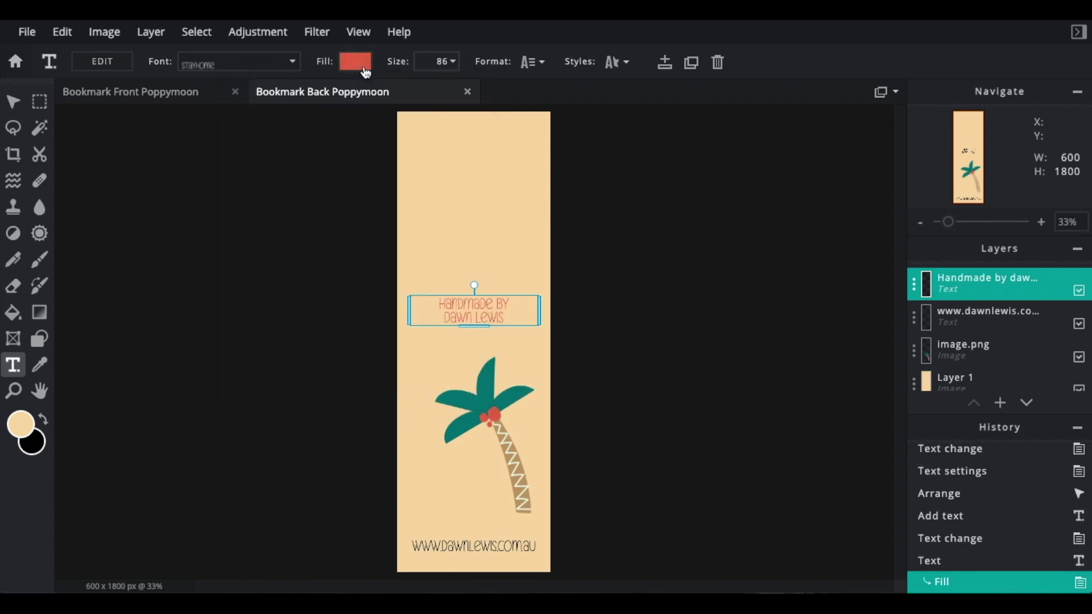
Step: Enlarge the "Handmade By" text to size 120 and place it just above the website address, beside the palm trunk
click(453, 63)
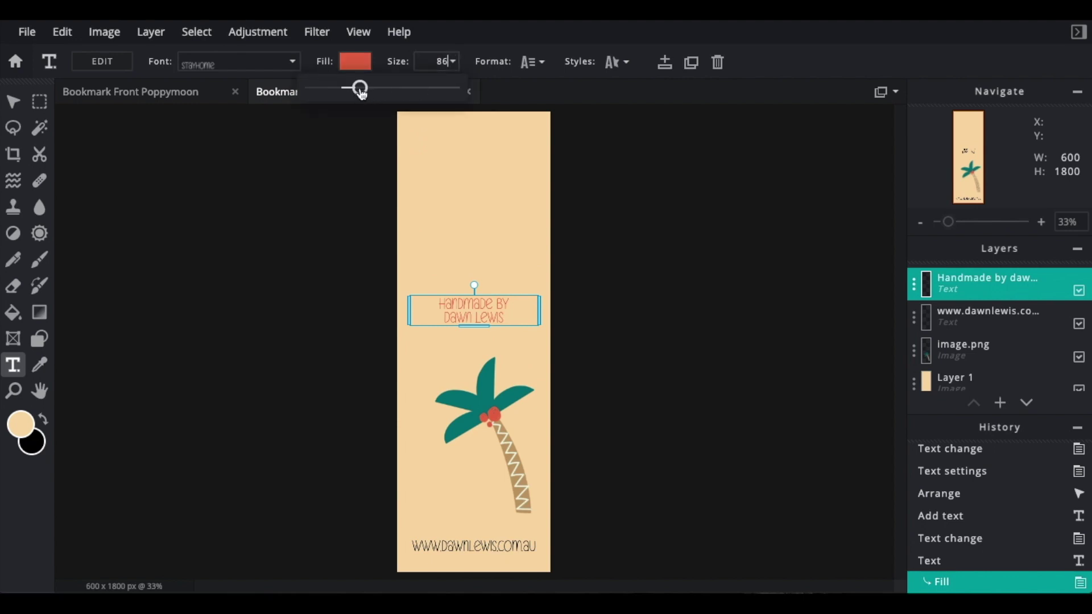
drag(362, 93, 369, 93)
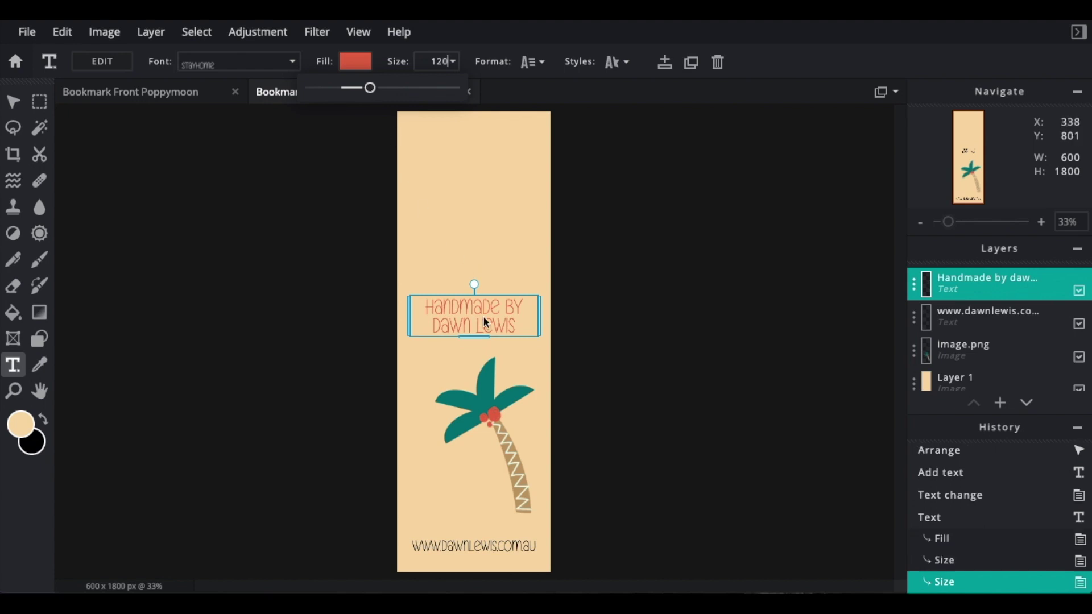
drag(483, 316, 470, 499)
click(634, 455)
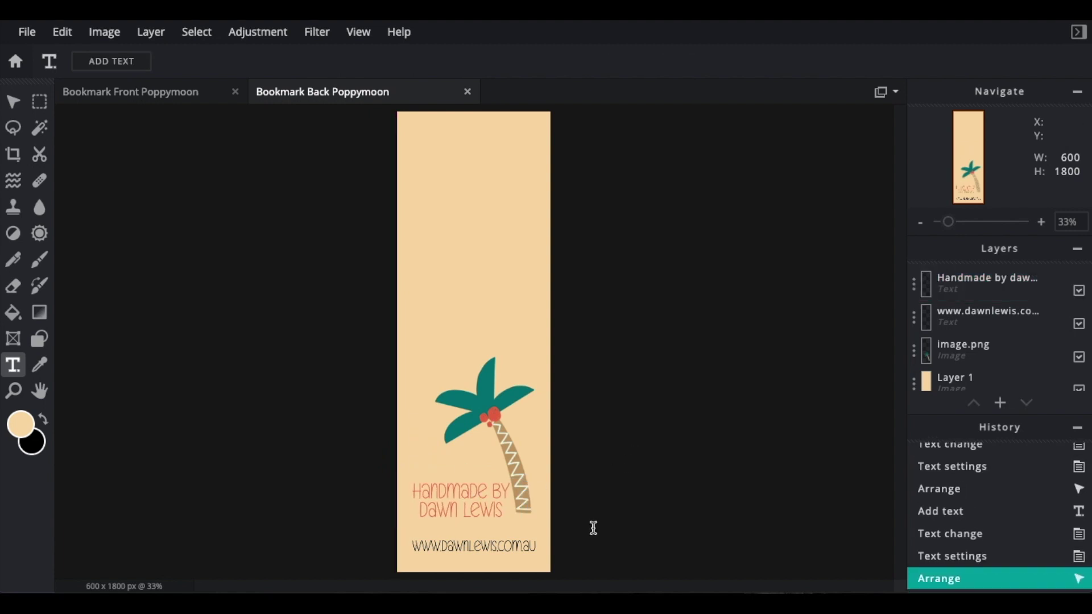
click(187, 97)
click(332, 101)
Step: Create a new 1200 x 1800 px image named "Bookmark Printable Poppymoon" with a white #FFFFFF background
click(26, 34)
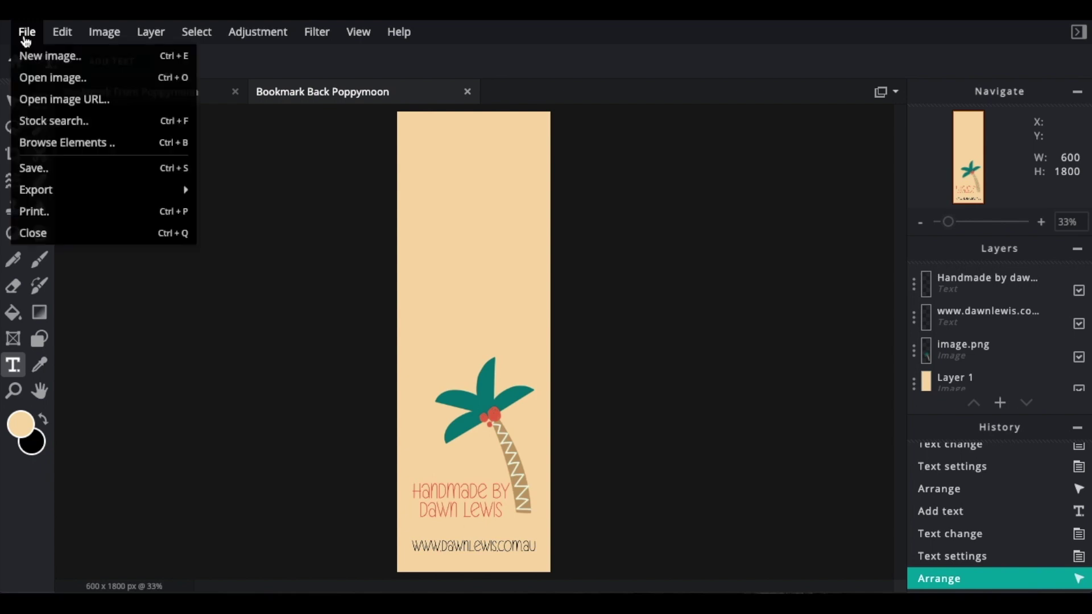
click(29, 55)
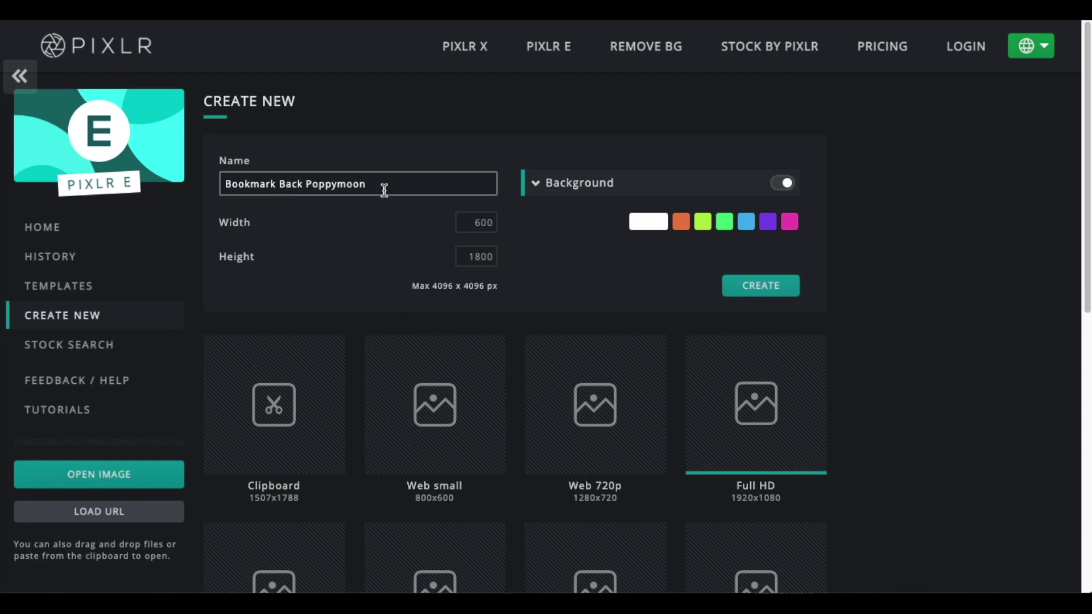
double_click(299, 185)
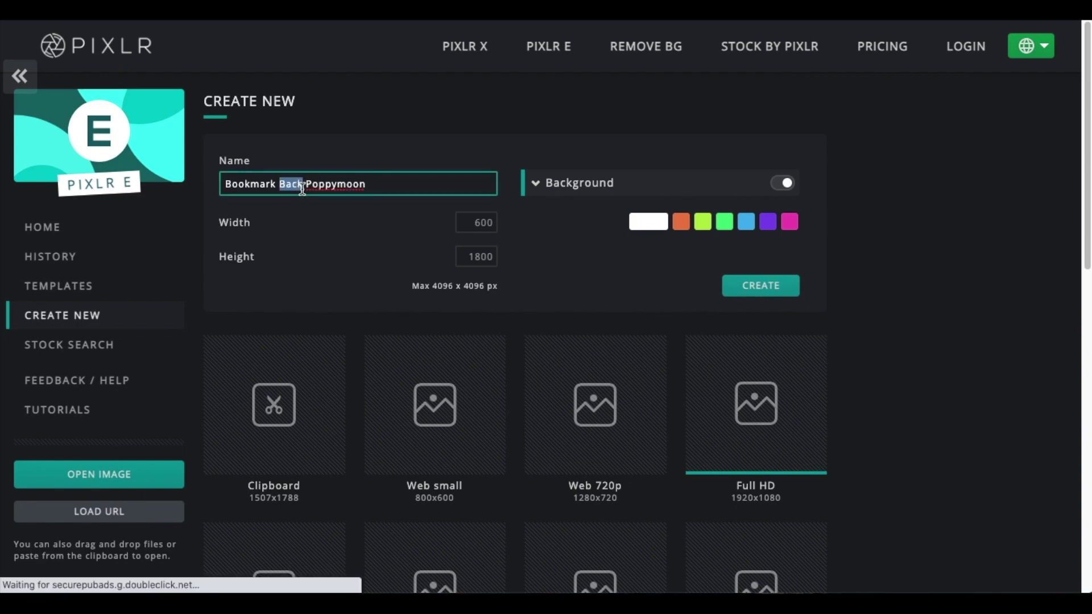
text(Printable)
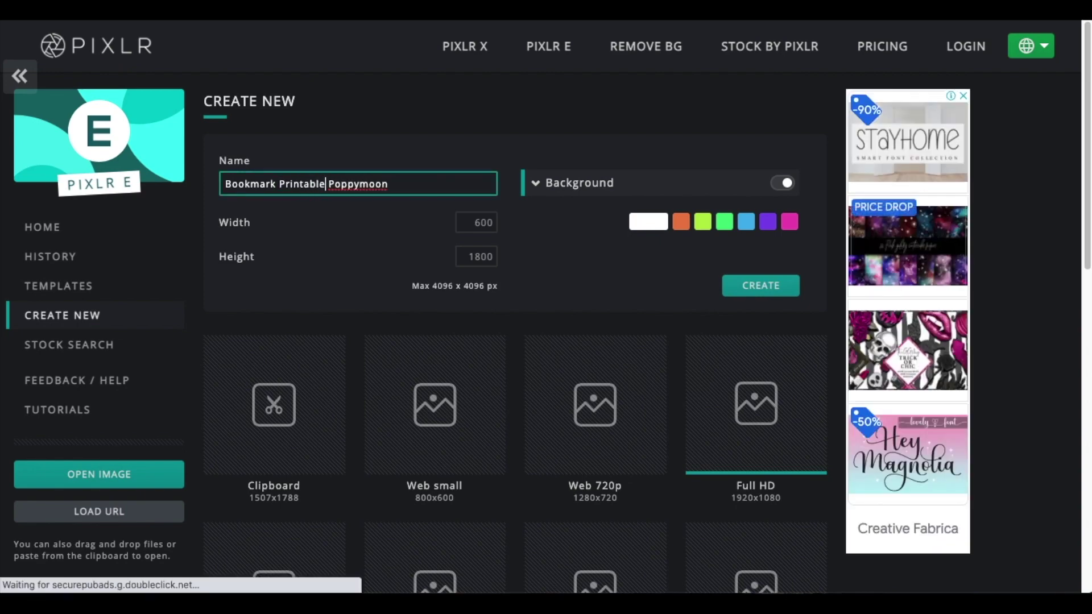
double_click(489, 222)
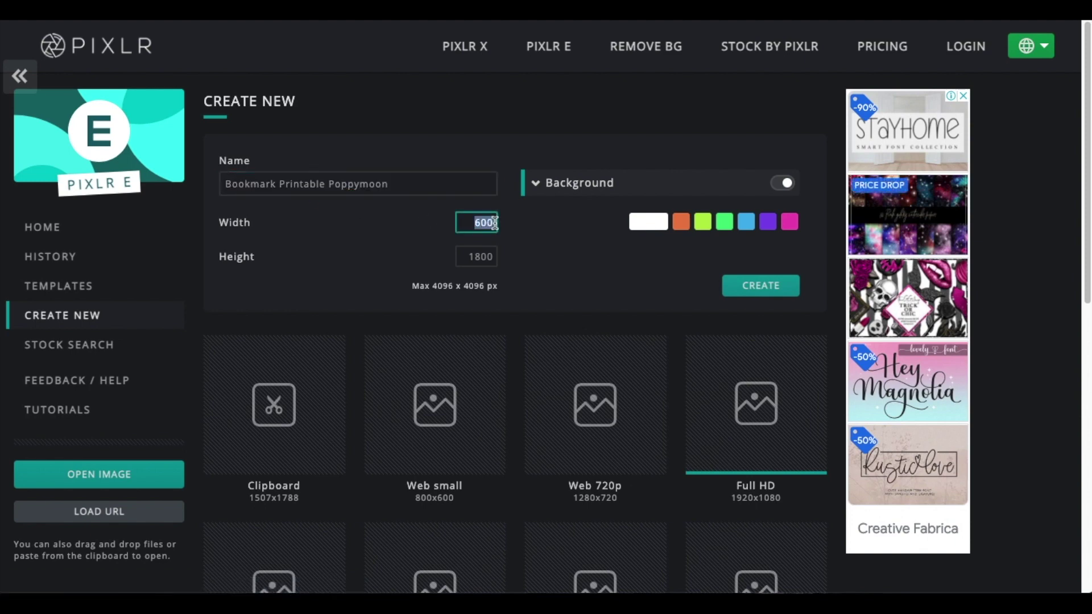
text(12)
click(645, 222)
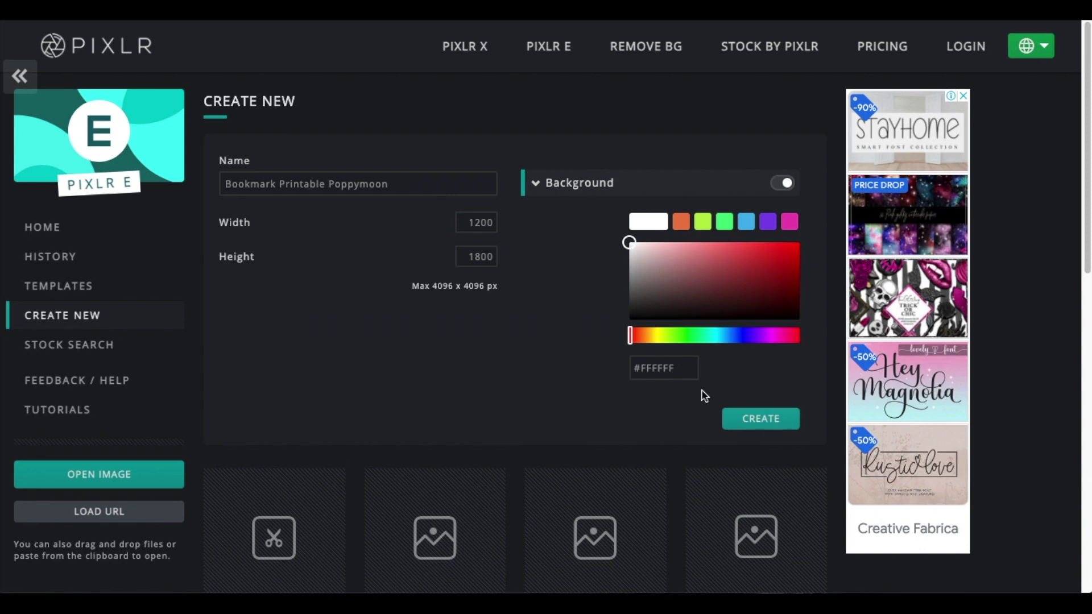
click(748, 424)
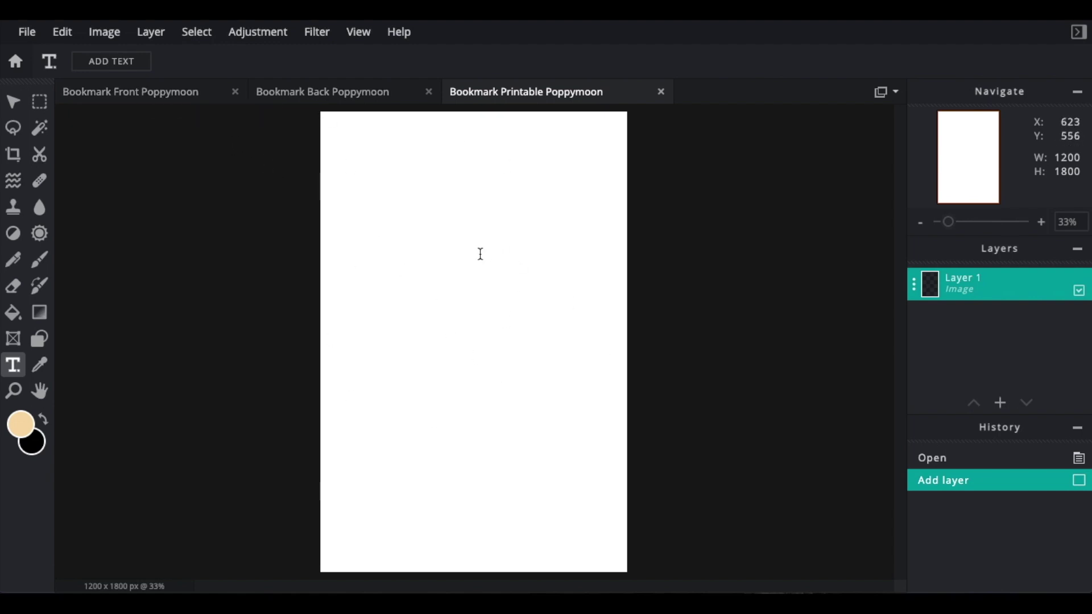
Step: Flatten all layers of the Bookmark Front Poppymoon image into one
click(172, 99)
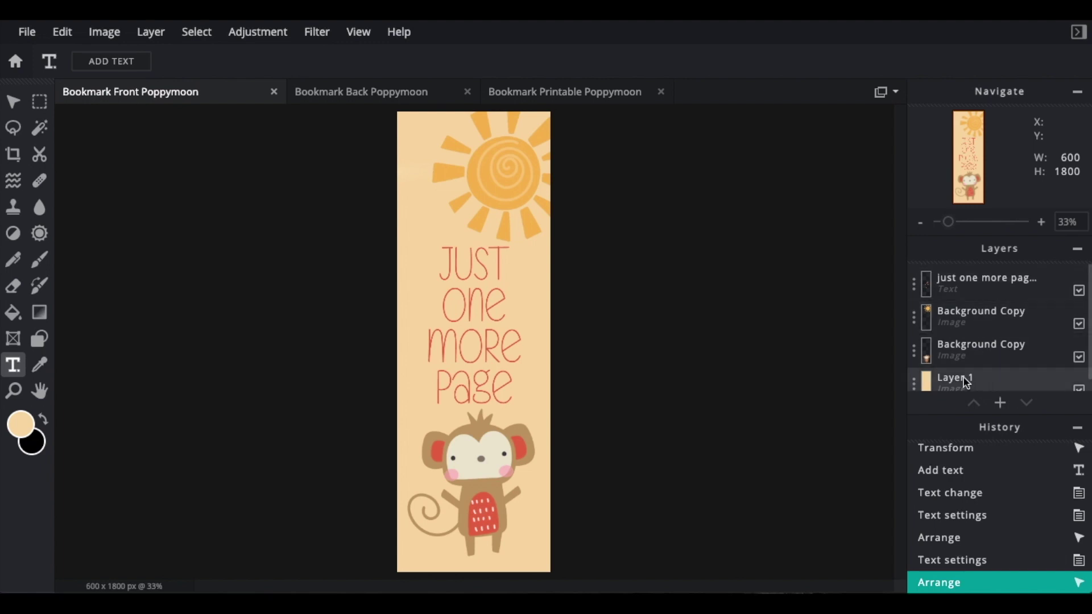
click(149, 34)
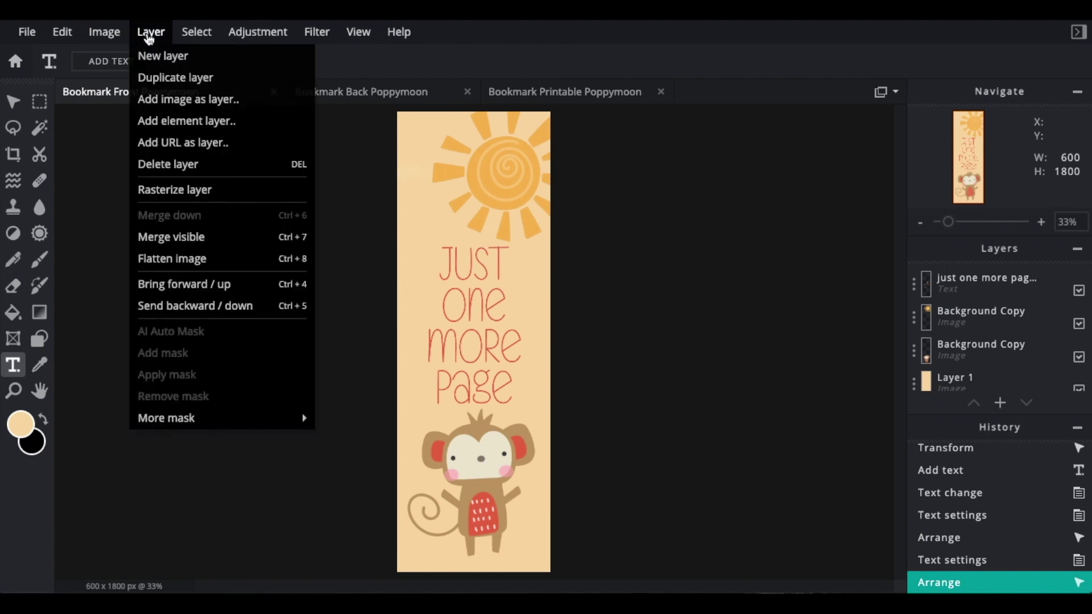
click(177, 261)
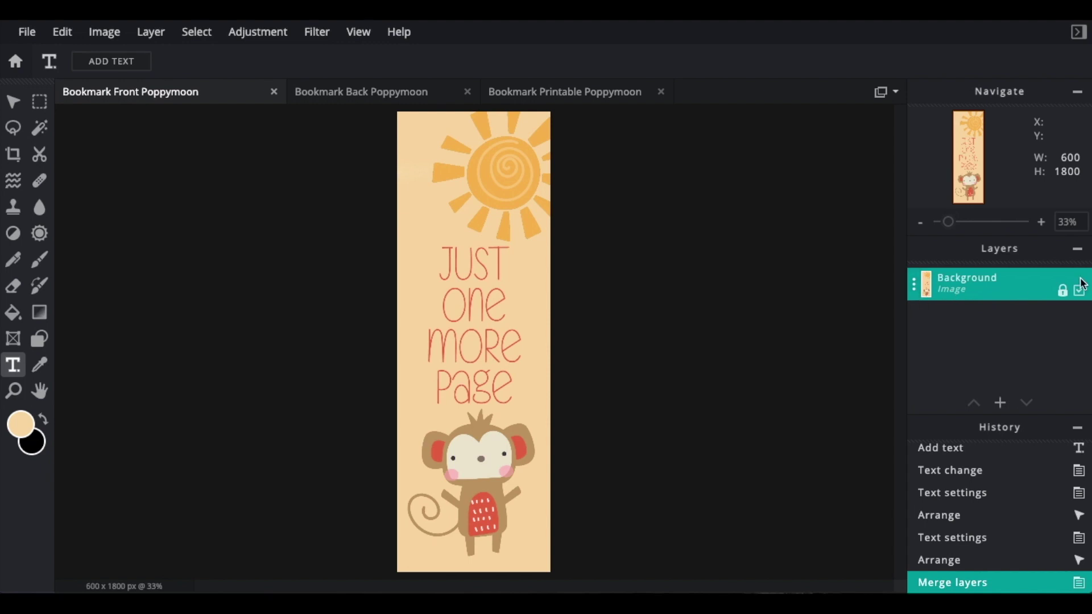
Step: Flatten all layers of the Bookmark Back Poppymoon image into one
click(411, 98)
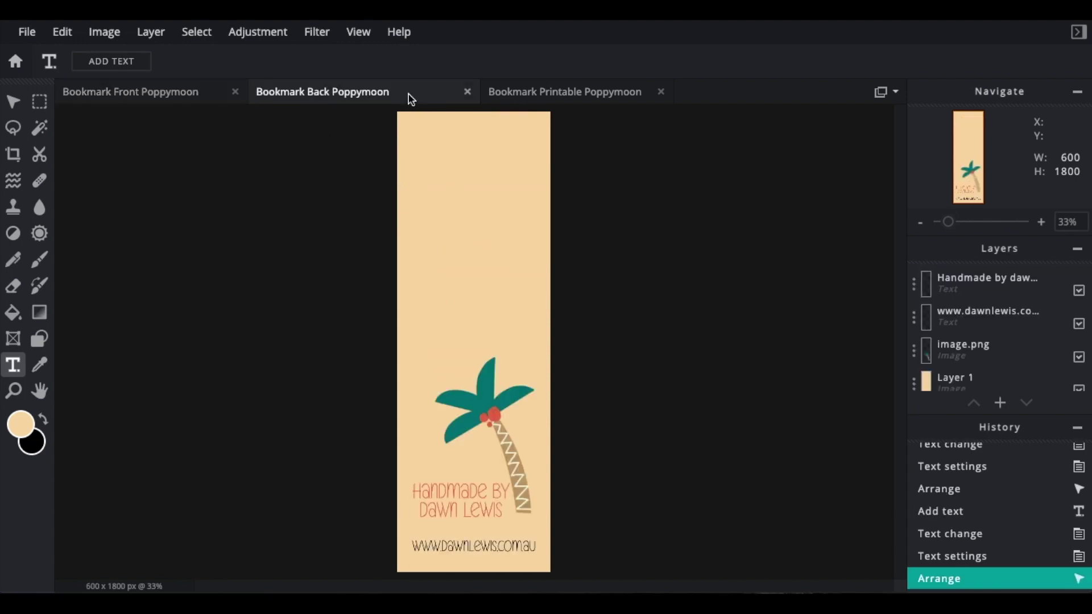
click(156, 37)
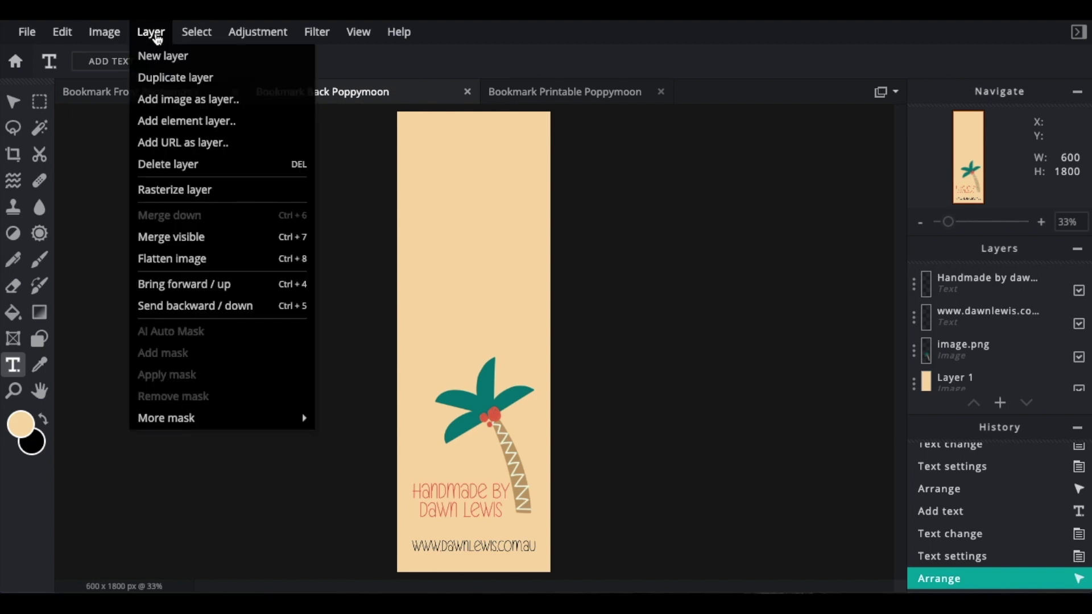
click(188, 261)
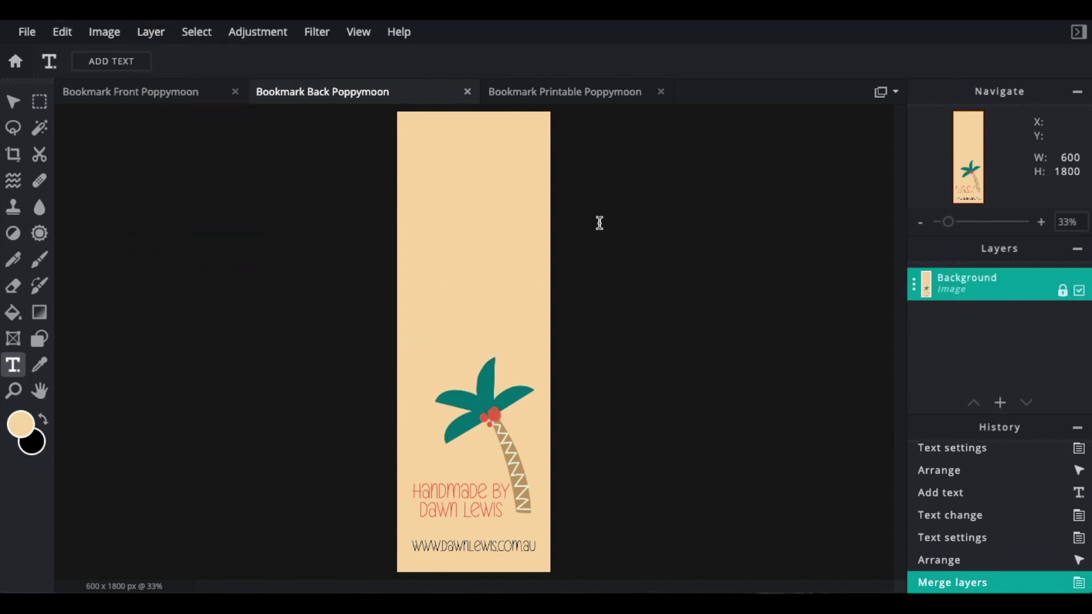
Step: Copy the flattened front design into the Bookmark Printable Poppymoon image so it fills the left half, and switch to the Arrange tool
click(164, 94)
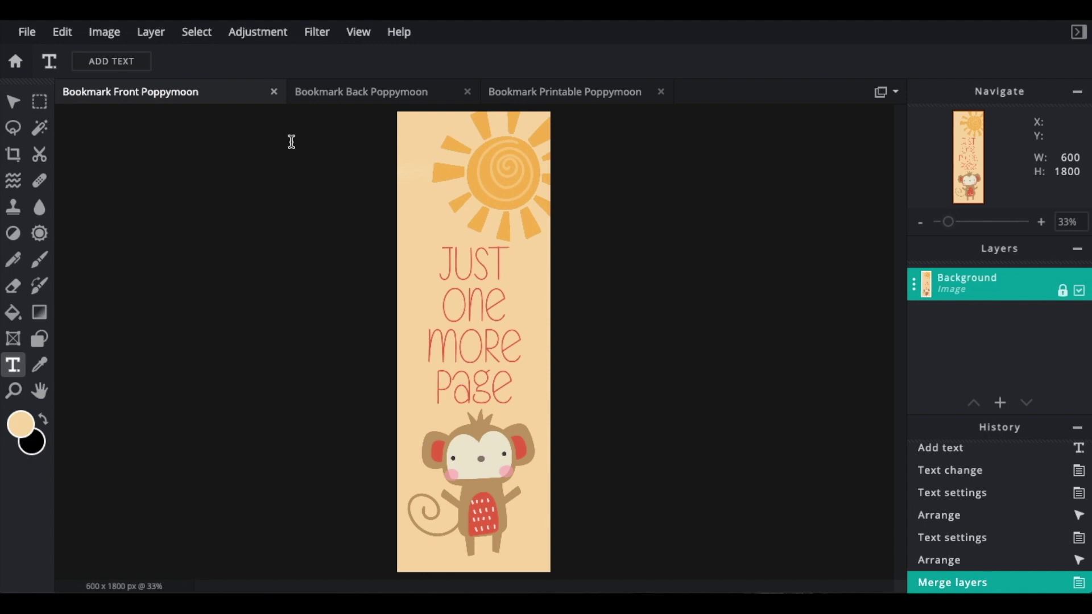
key(ctrl+c)
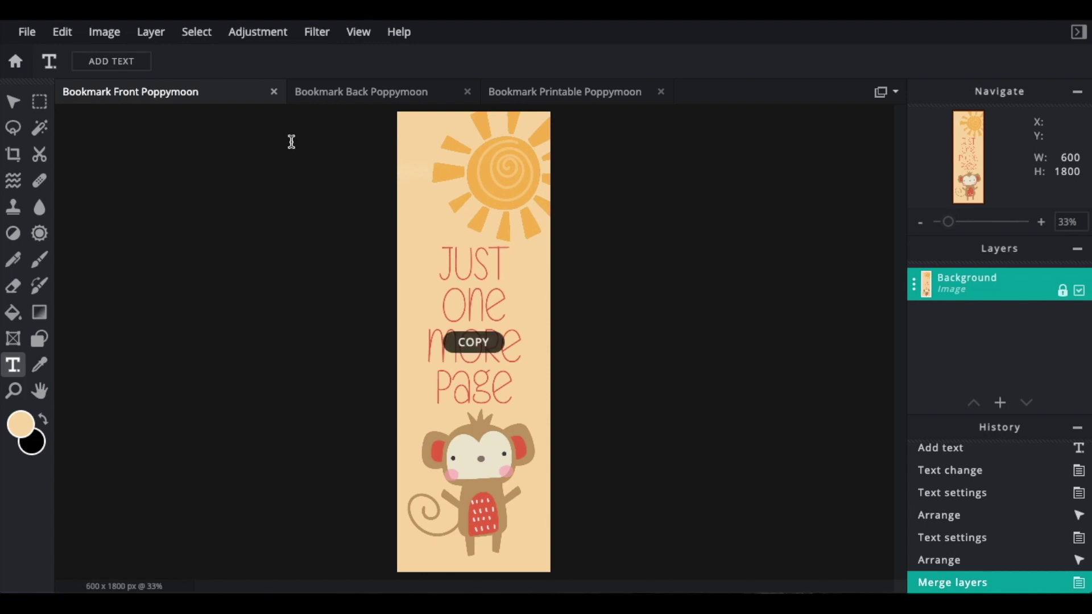
click(571, 94)
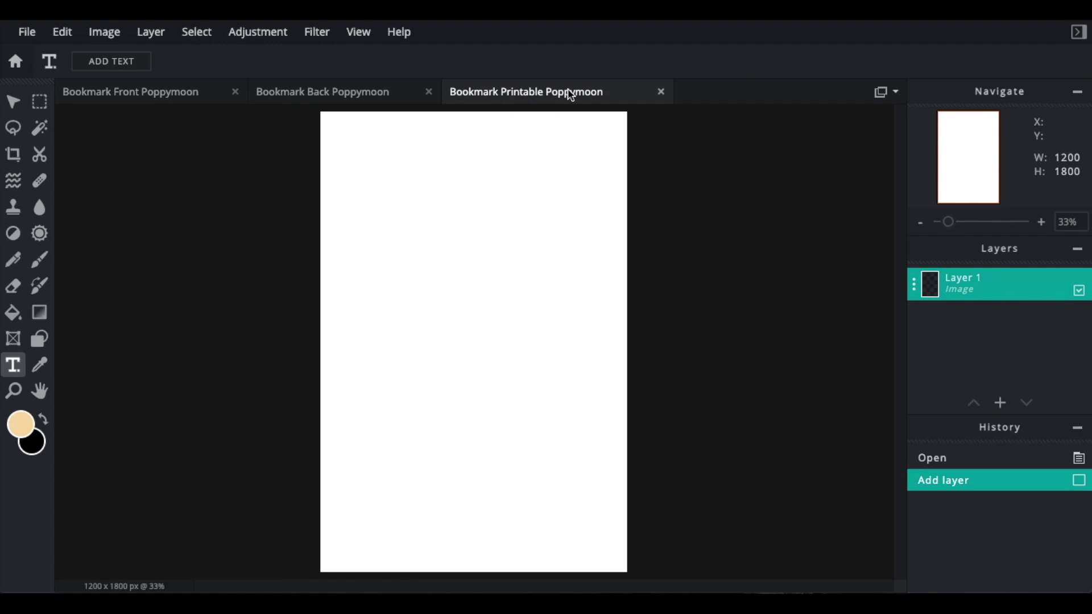
key(ctrl+v)
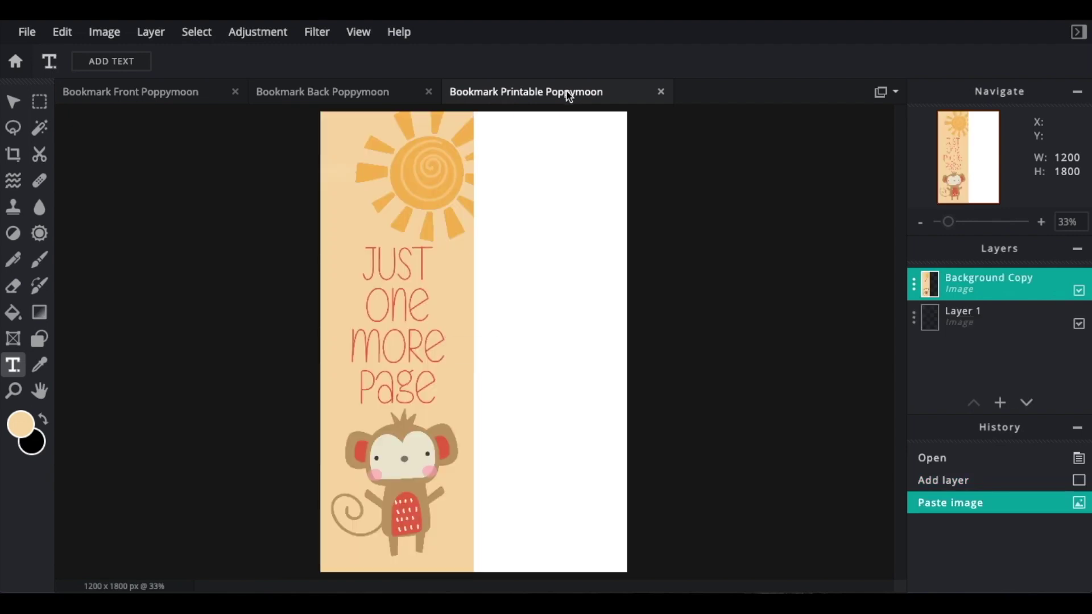
click(394, 163)
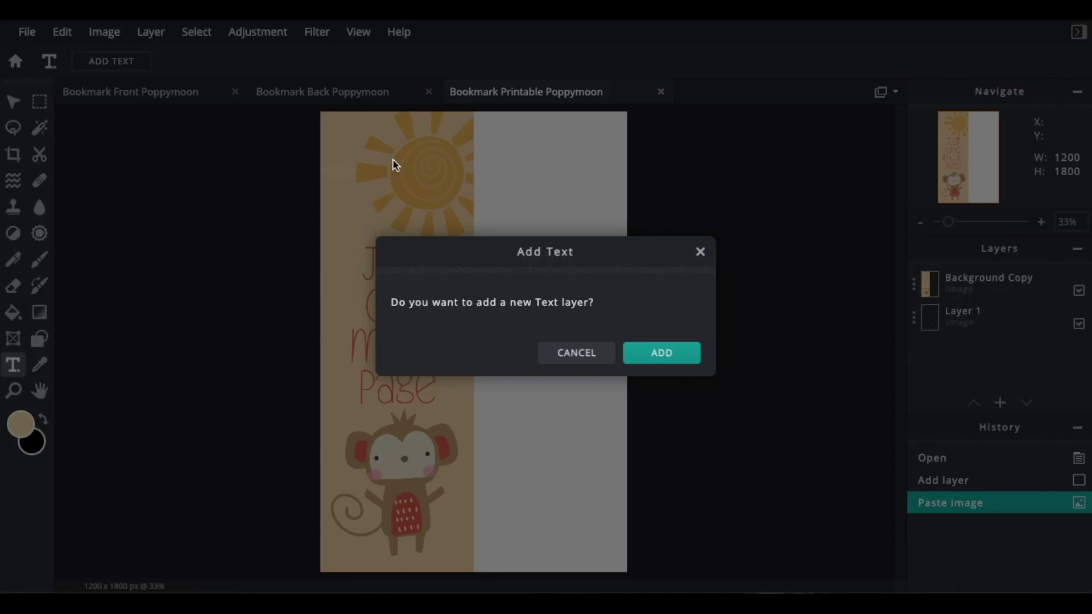
click(552, 358)
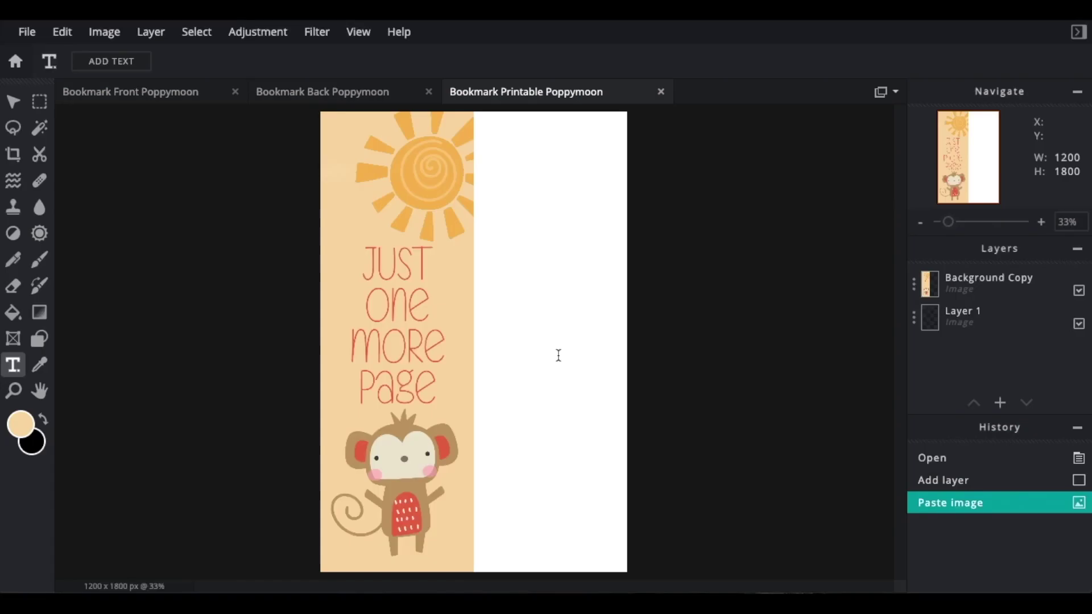
click(14, 105)
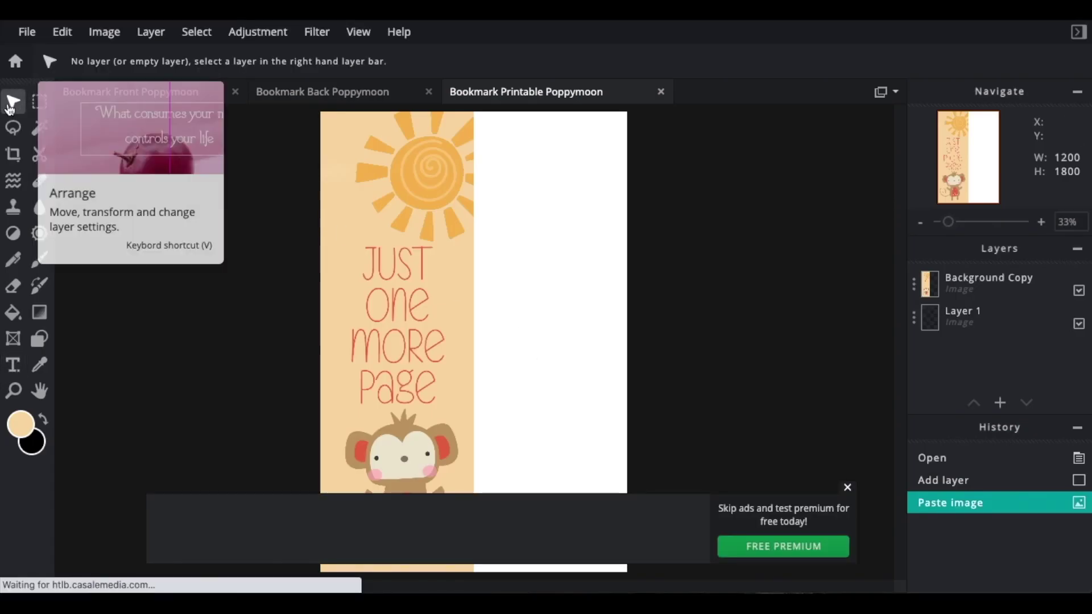
click(847, 487)
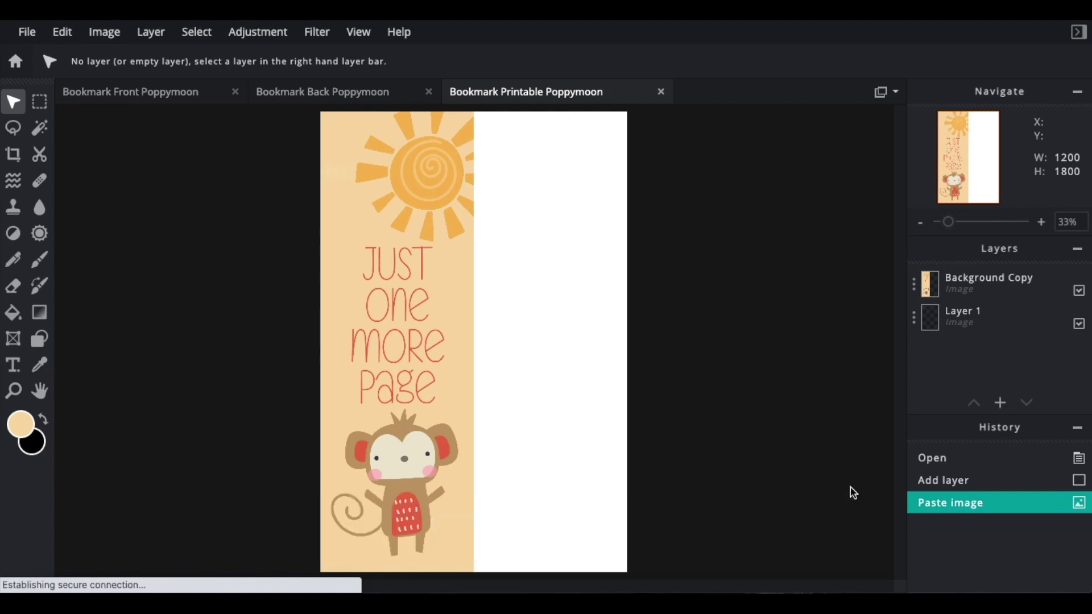
click(445, 340)
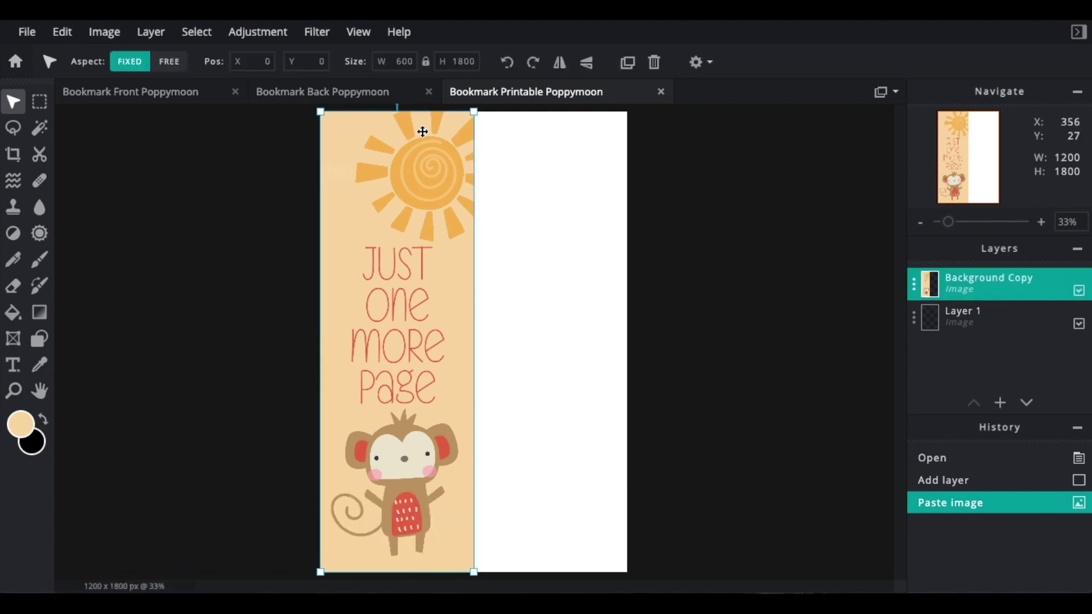
click(702, 382)
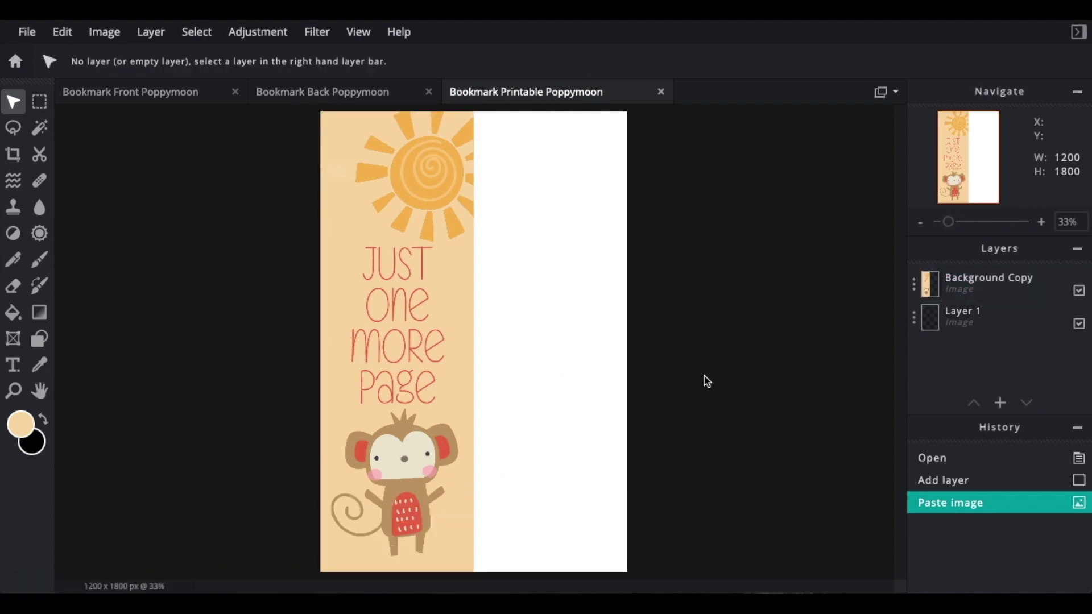
Step: Copy the flattened back design into the printable image and move it beside the front design at X 600, Y 0
click(349, 93)
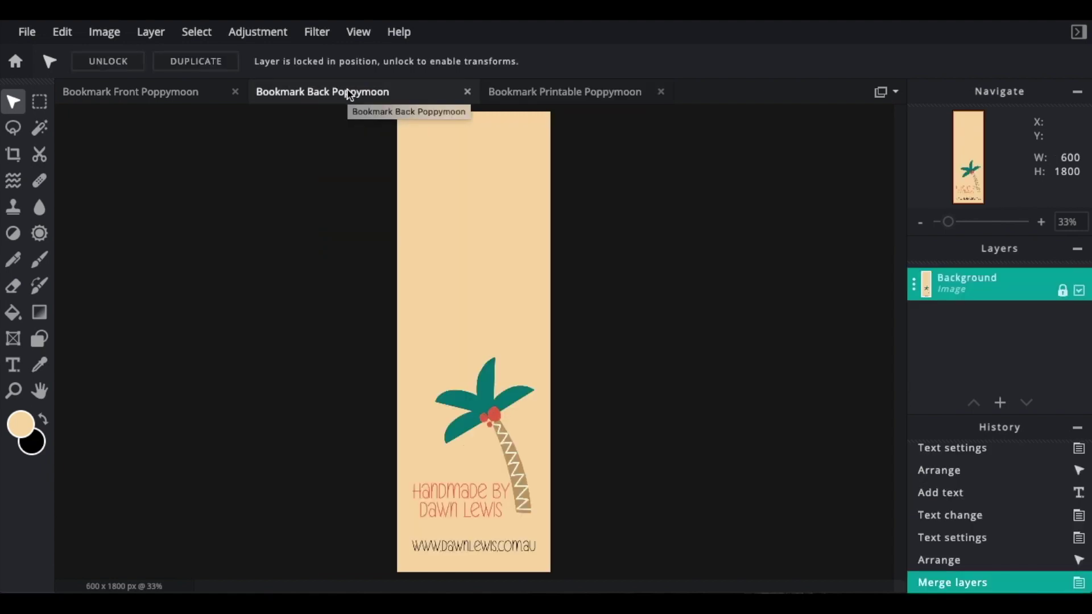
key(ctrl+c)
click(569, 96)
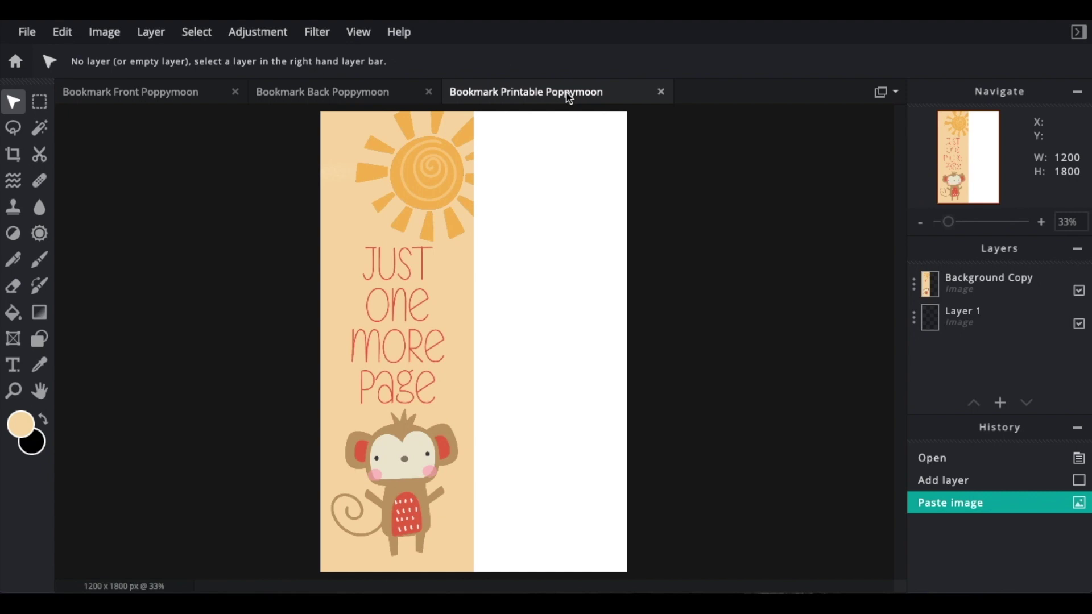
key(ctrl+v)
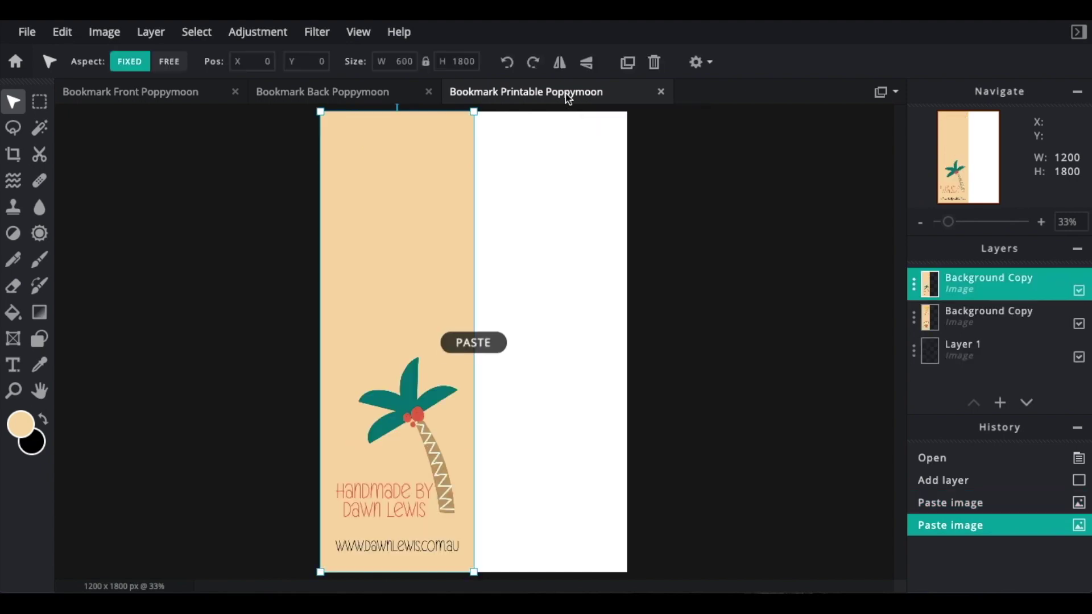
drag(407, 199, 558, 203)
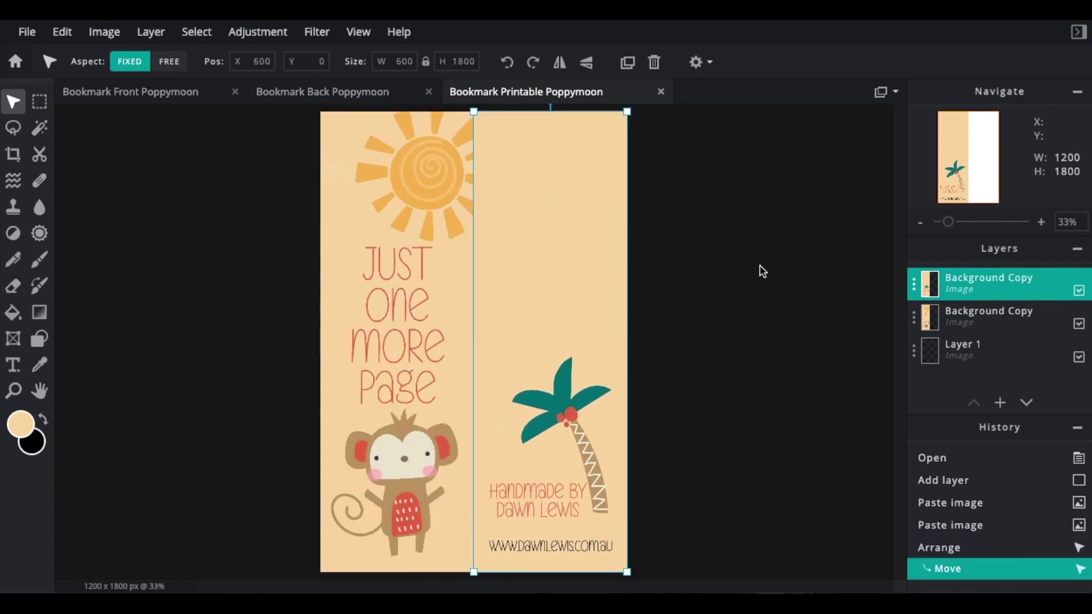
key(ctrl+z)
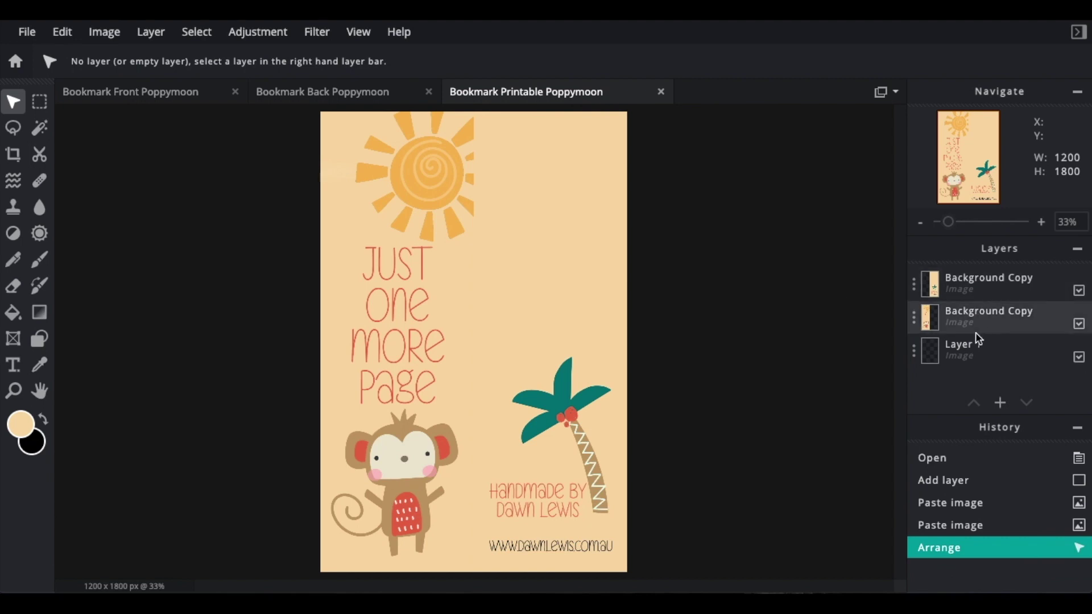
Step: Flatten the printable image and download it as a high-quality JPG named "Bookmark Printable Poppymoon" at 1200 x 1800 px
click(159, 39)
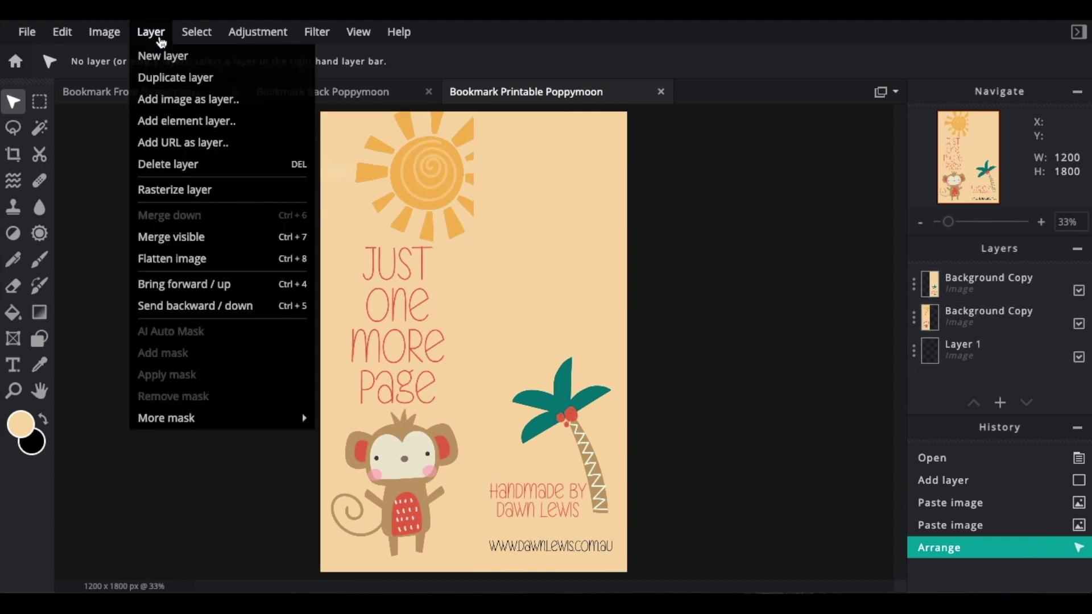
click(192, 264)
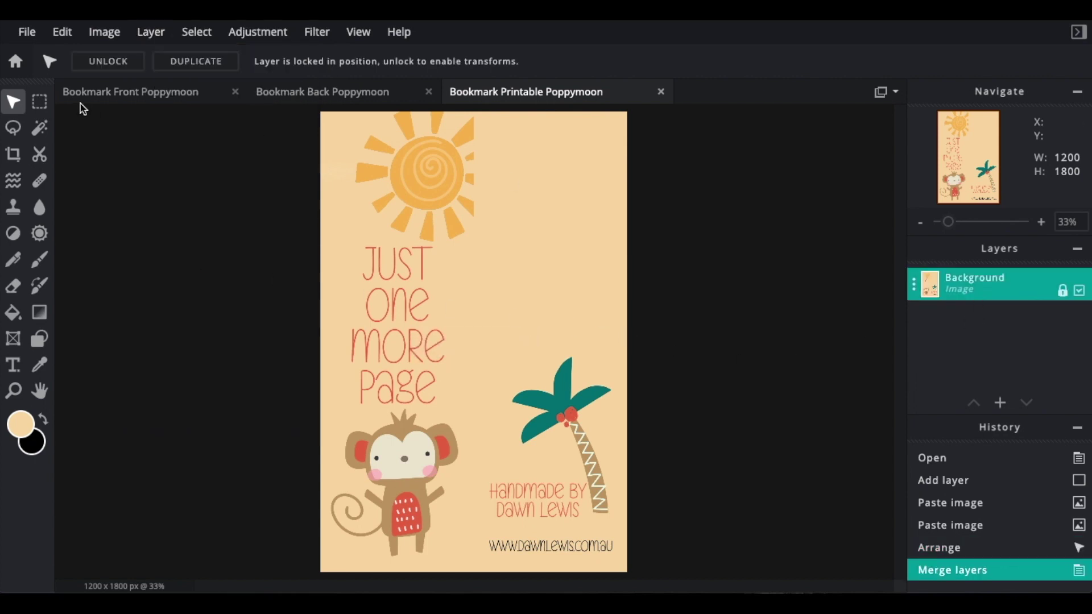
click(27, 34)
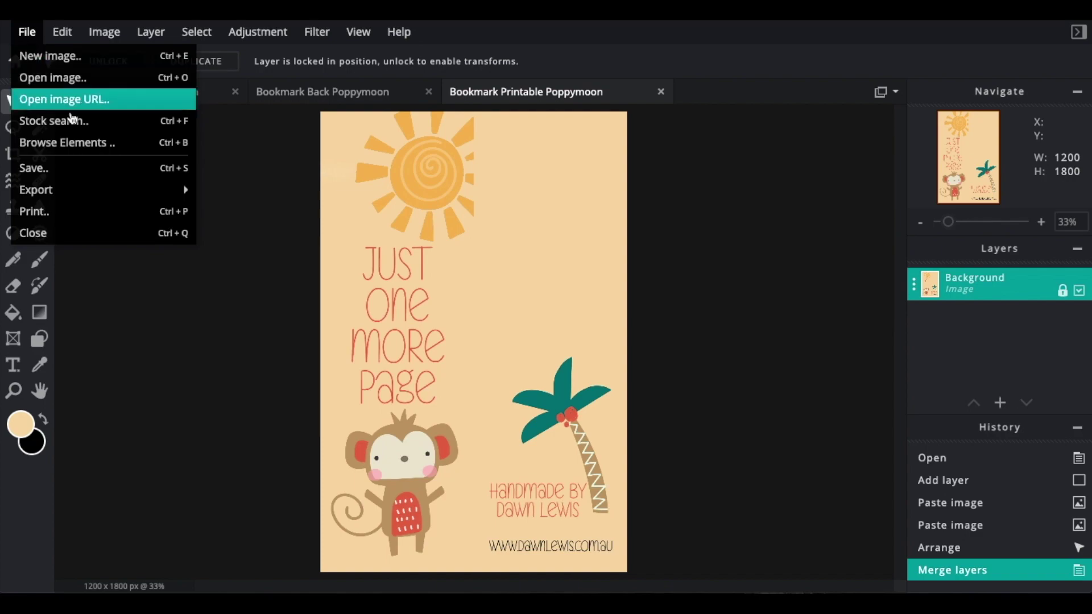
click(70, 173)
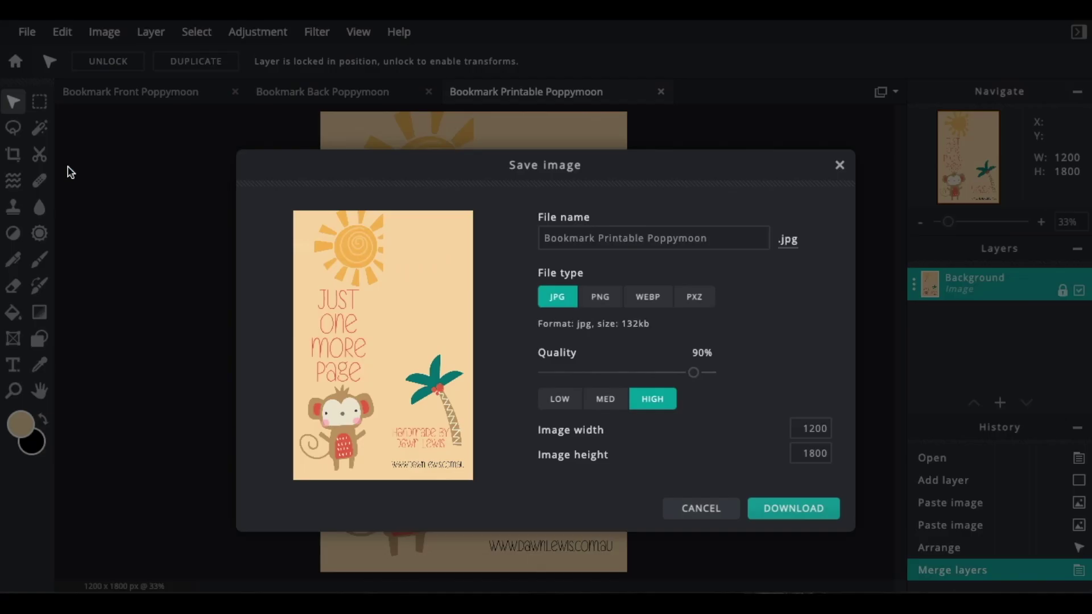
click(641, 249)
click(814, 507)
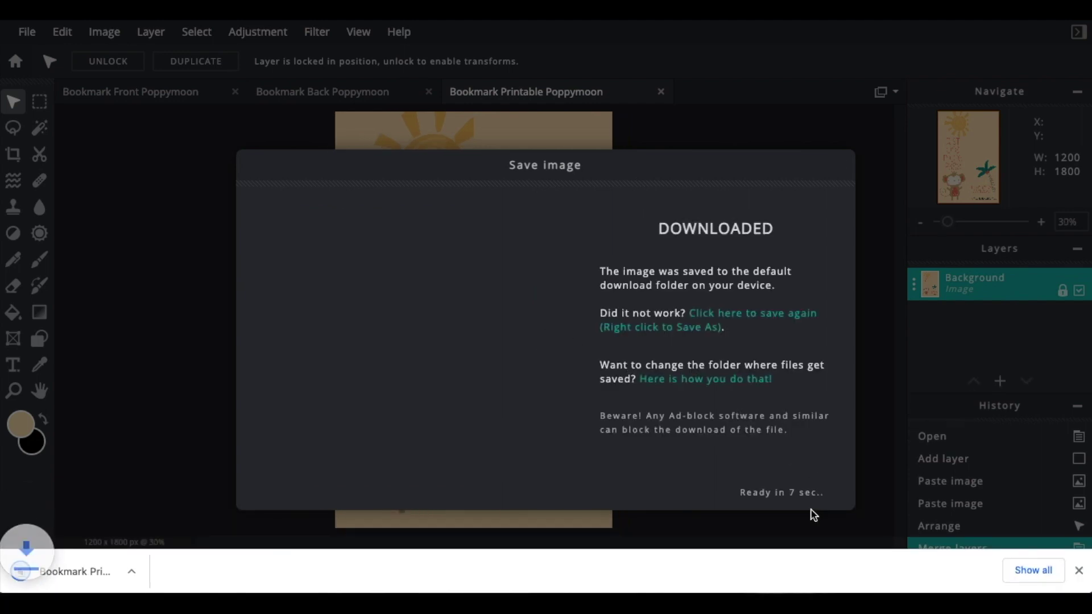
drag(812, 509, 536, 405)
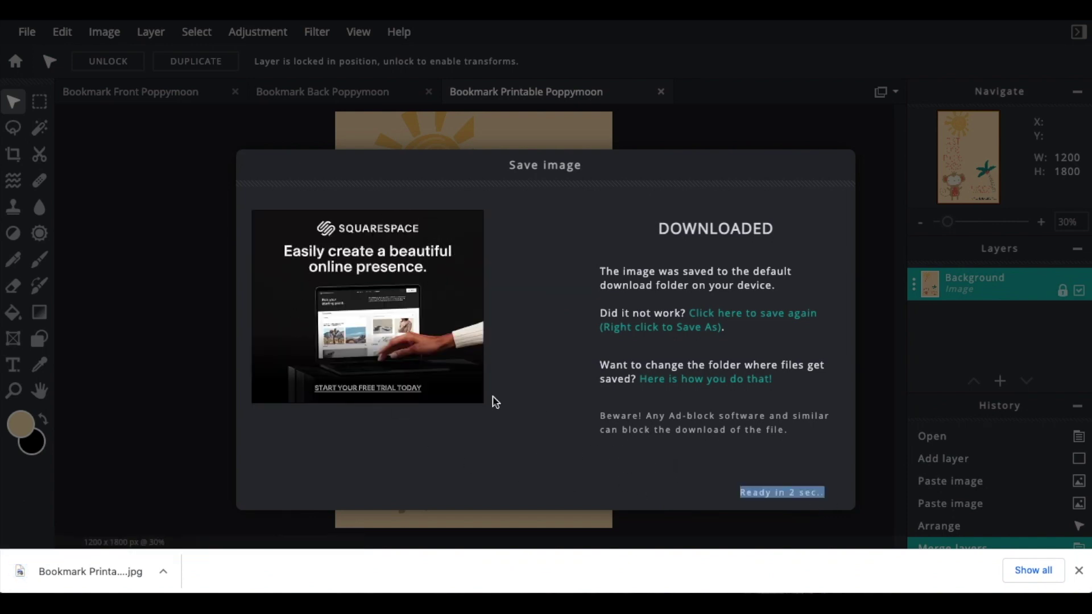
click(810, 490)
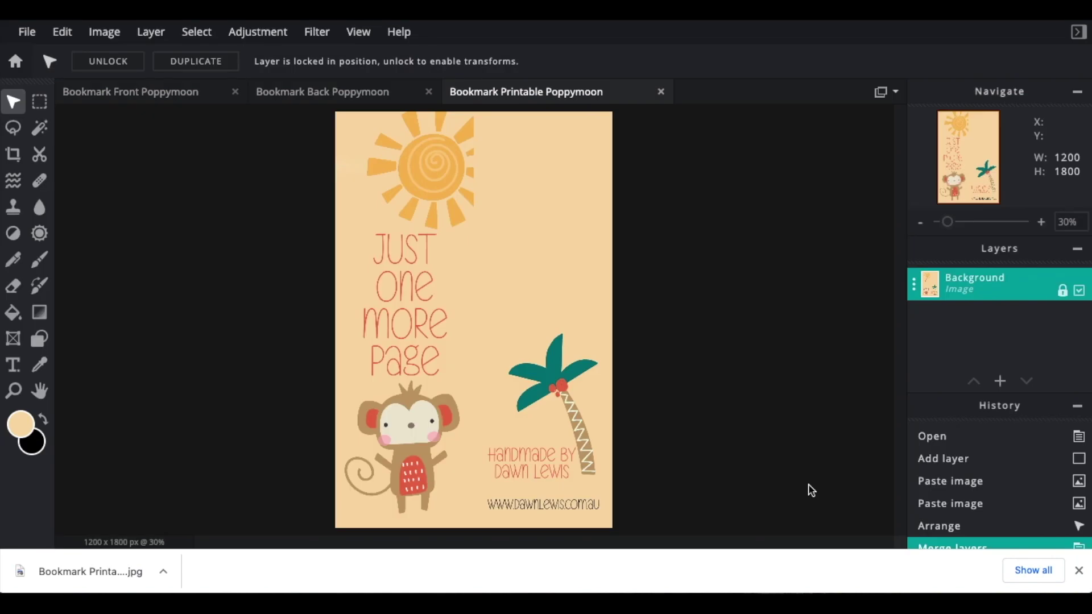
Step: Download the front bookmark as a high-quality JPG named "Bookmark Front Poppymoon" at 600 x 1800 px
click(175, 96)
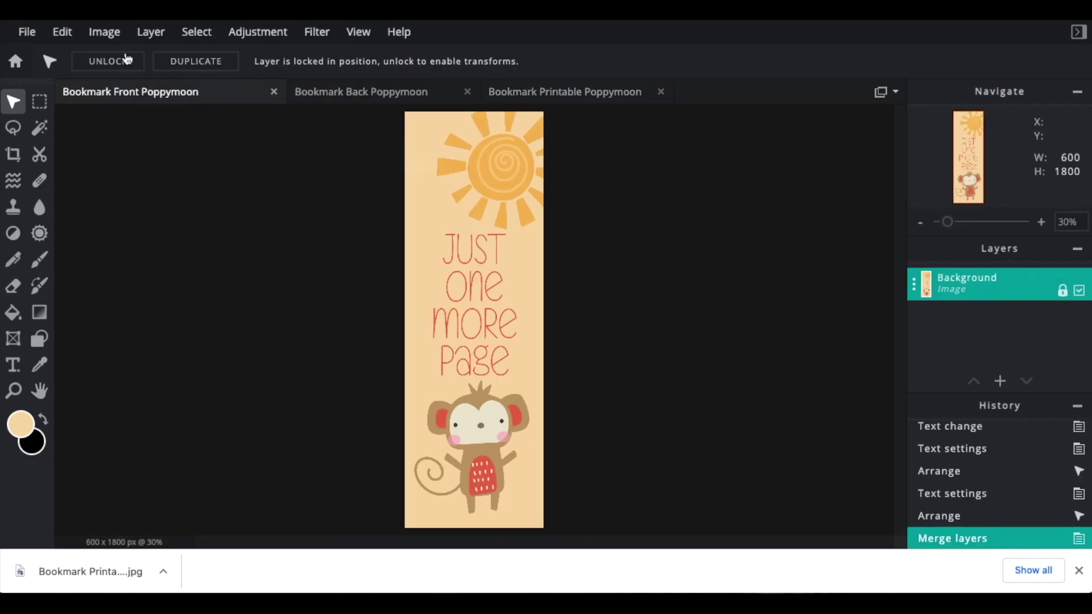
click(29, 32)
click(89, 169)
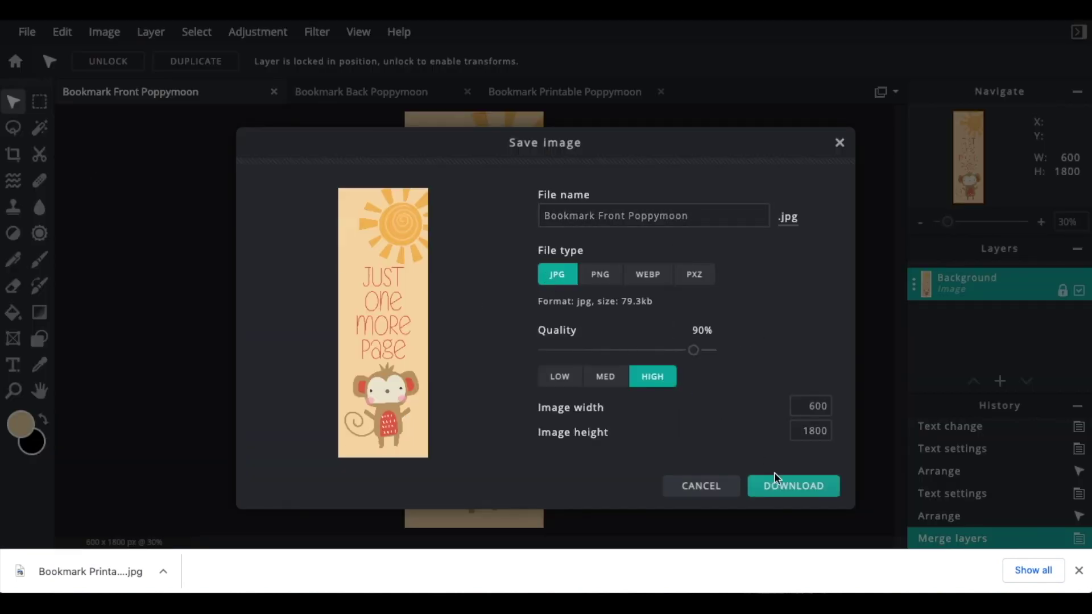
click(779, 489)
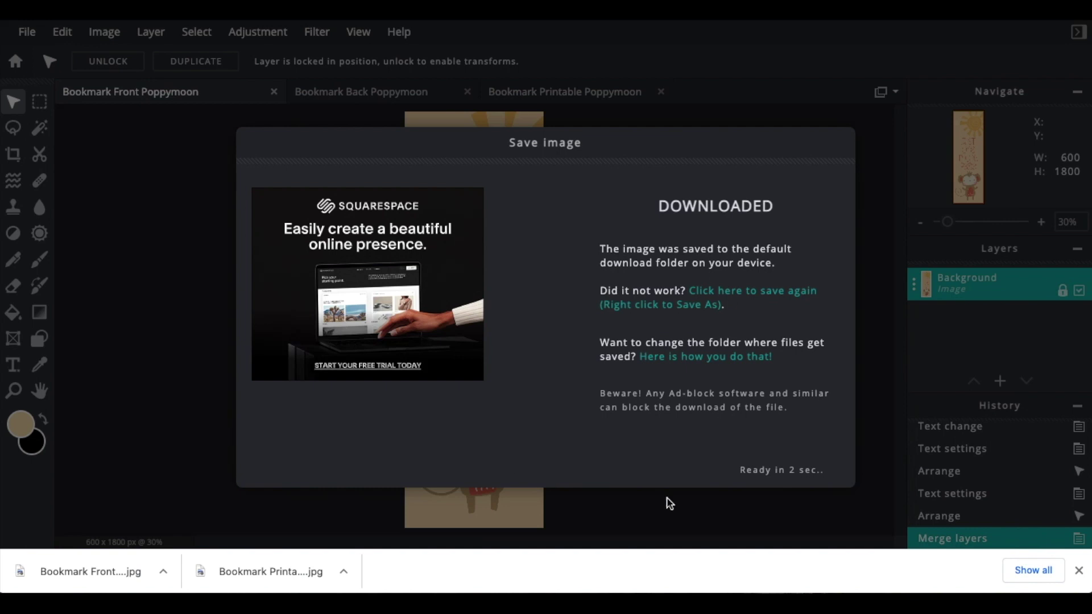
click(799, 468)
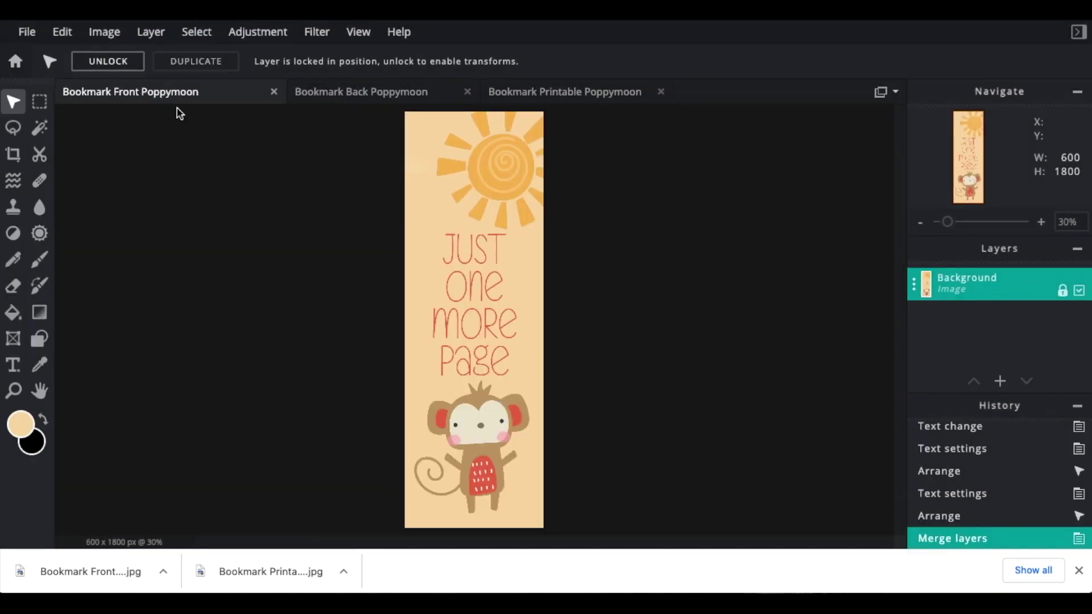
Step: Download the back bookmark as a high-quality JPG named "Bookmark Back Poppymoon" at 600 x 1800 px, and return to the printable image
click(375, 98)
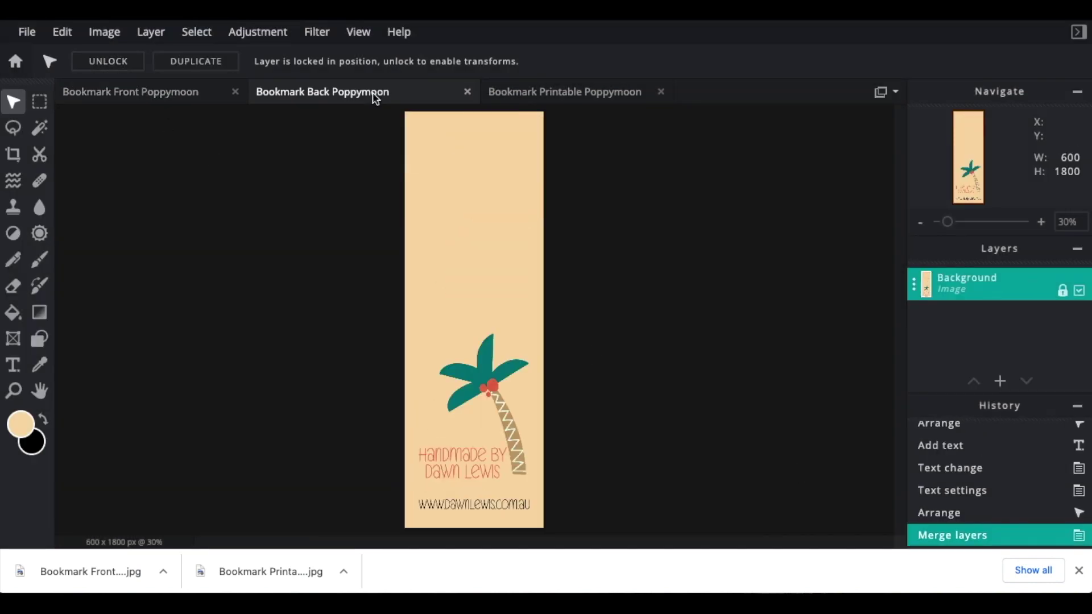
click(27, 32)
click(61, 169)
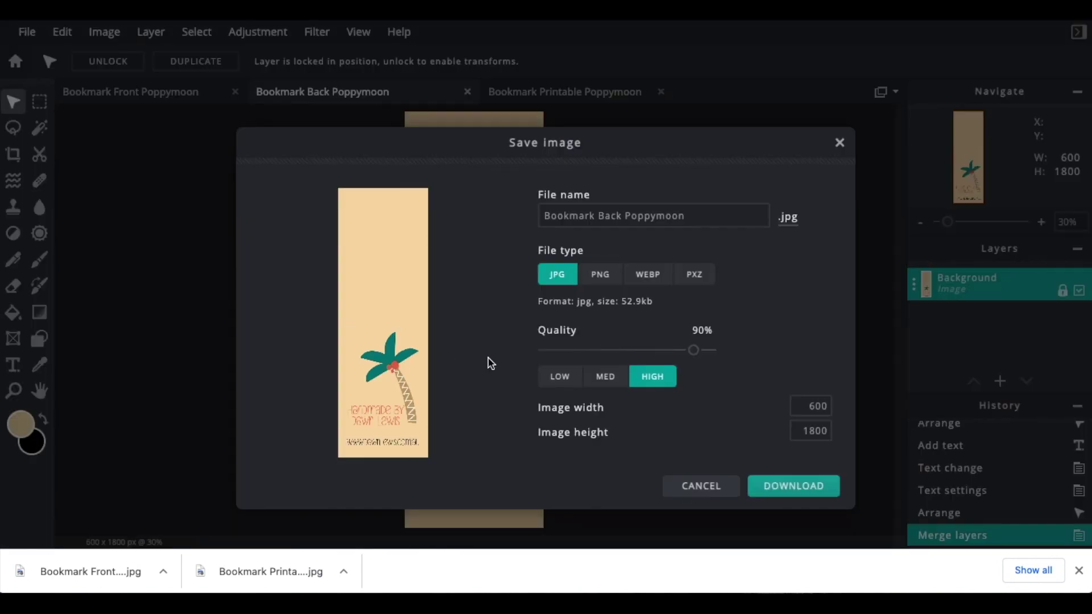
click(618, 216)
click(805, 492)
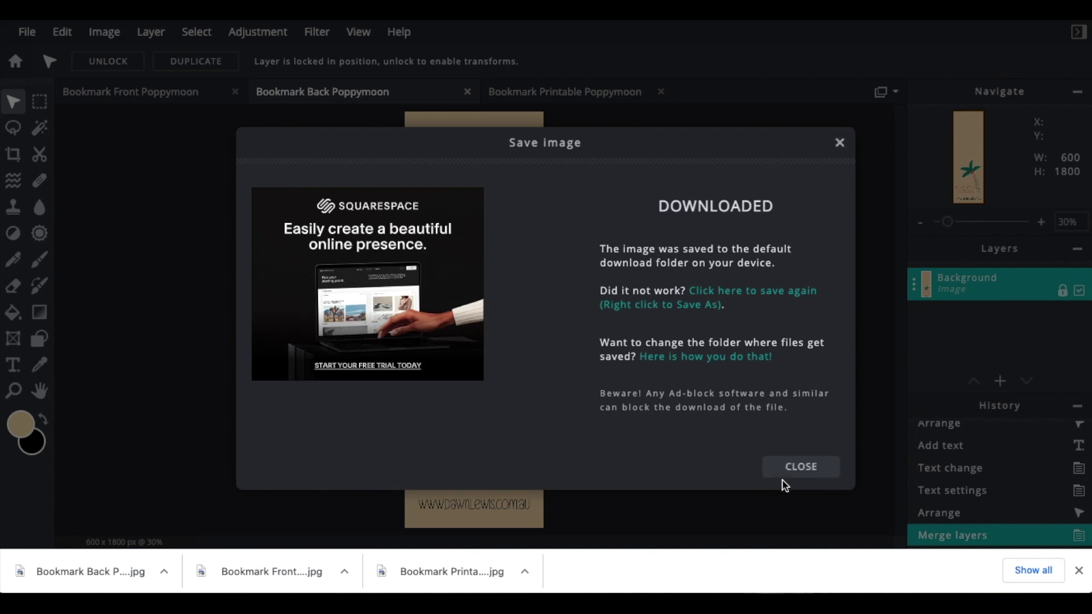
click(791, 472)
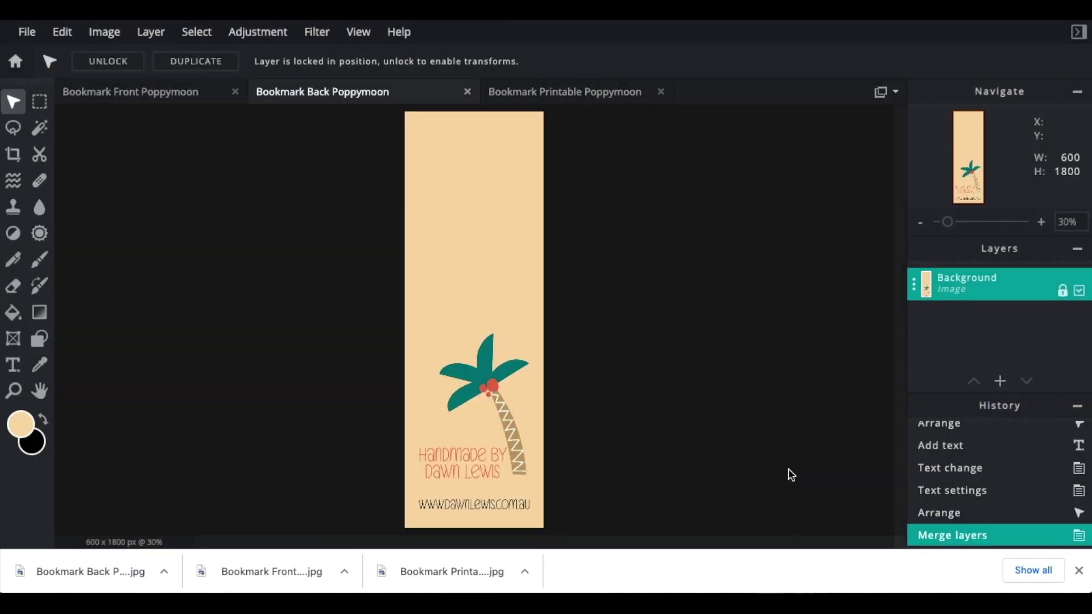
click(568, 100)
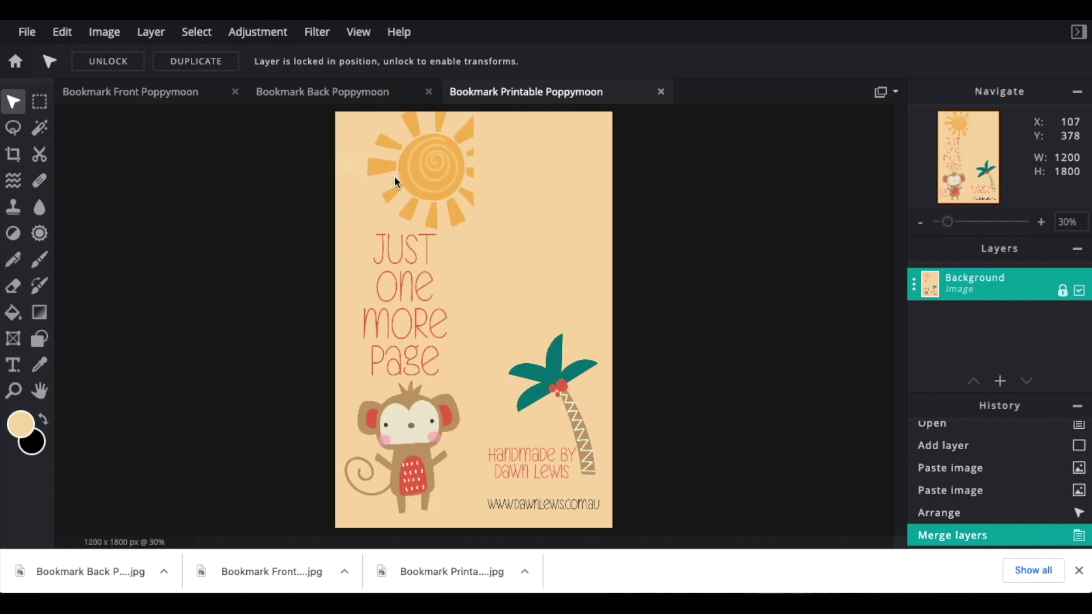